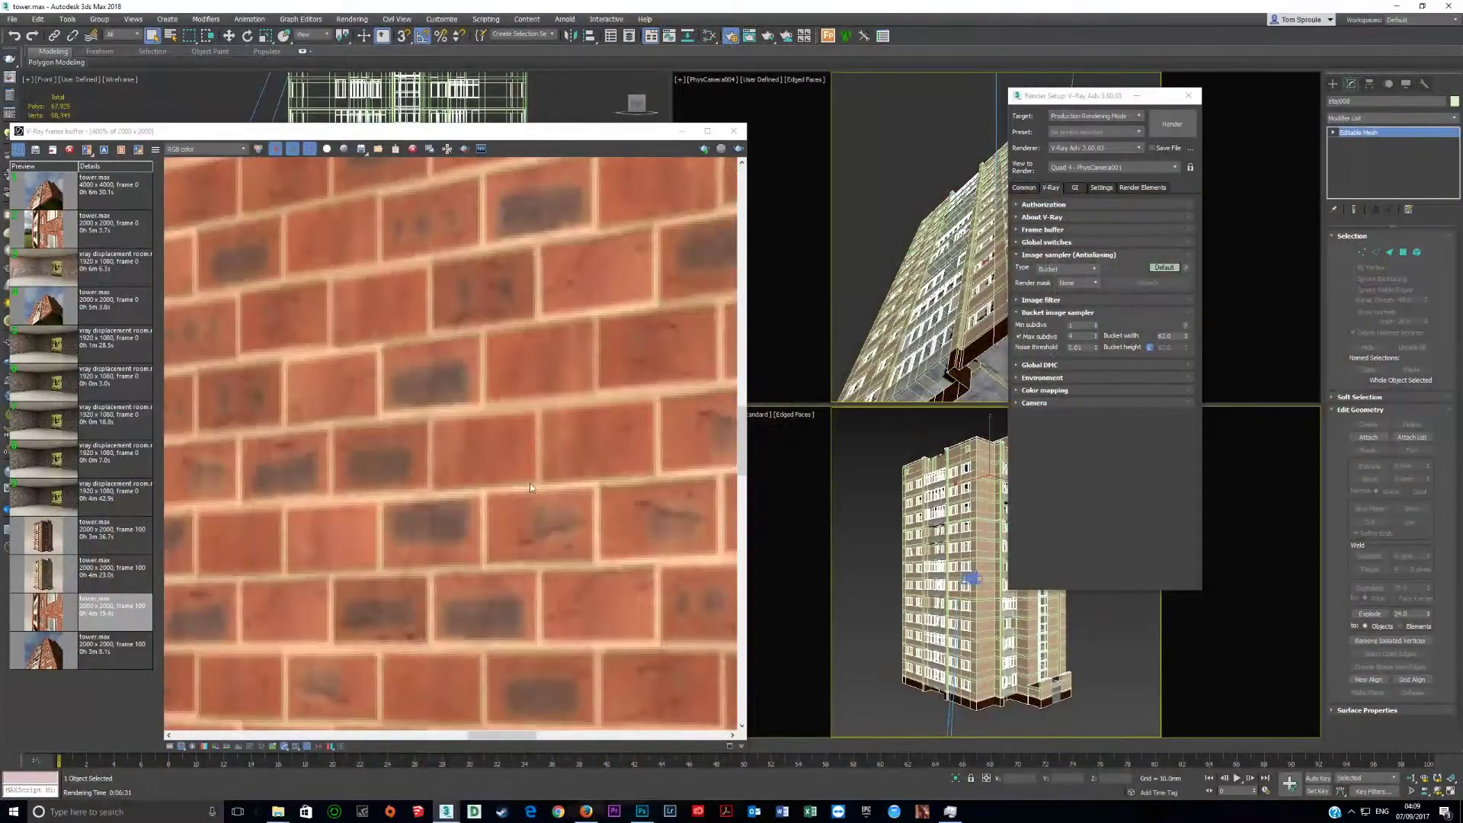
- Zoom in and out on the brick render in the frame buffer, then open the Slate Material Editor
{"action": "scroll", "coordinate": [531, 483], "scroll_direction": "down", "scroll_amount": 3}
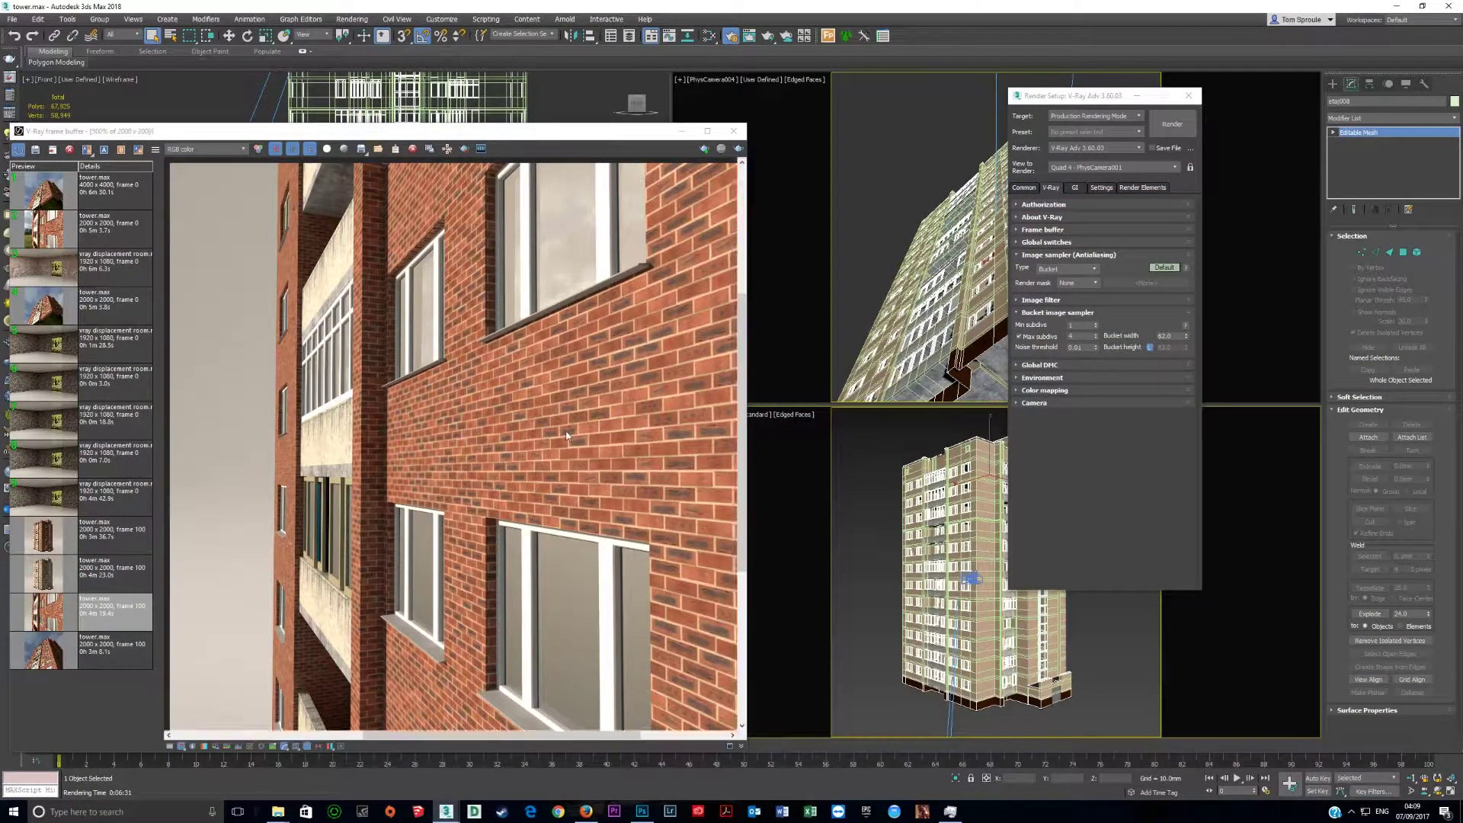
{"action": "scroll", "coordinate": [579, 476], "scroll_direction": "up", "scroll_amount": 3}
{"action": "scroll", "coordinate": [494, 463], "scroll_direction": "down", "scroll_amount": 3}
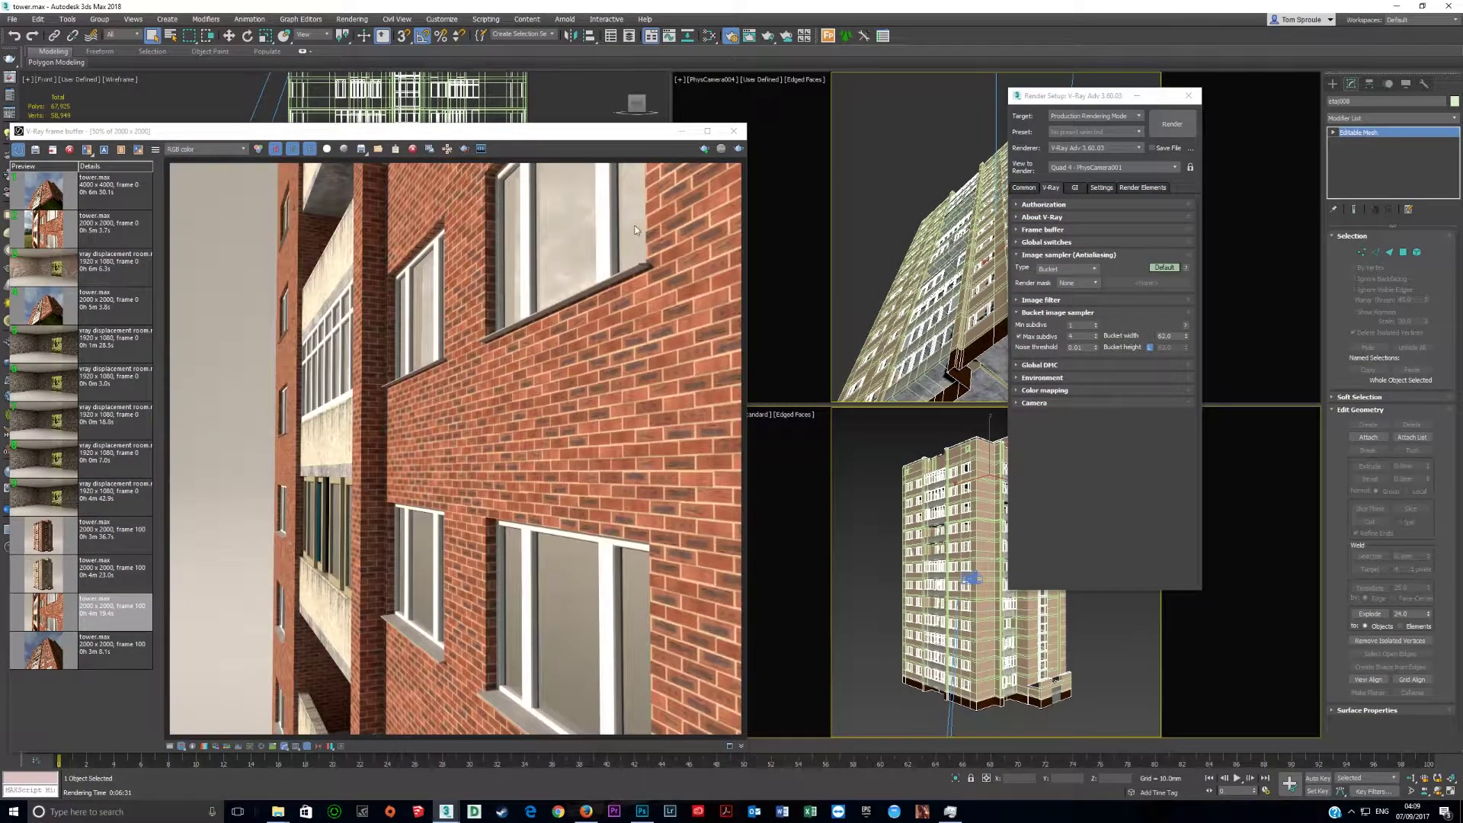
{"action": "left_click", "coordinate": [709, 36]}
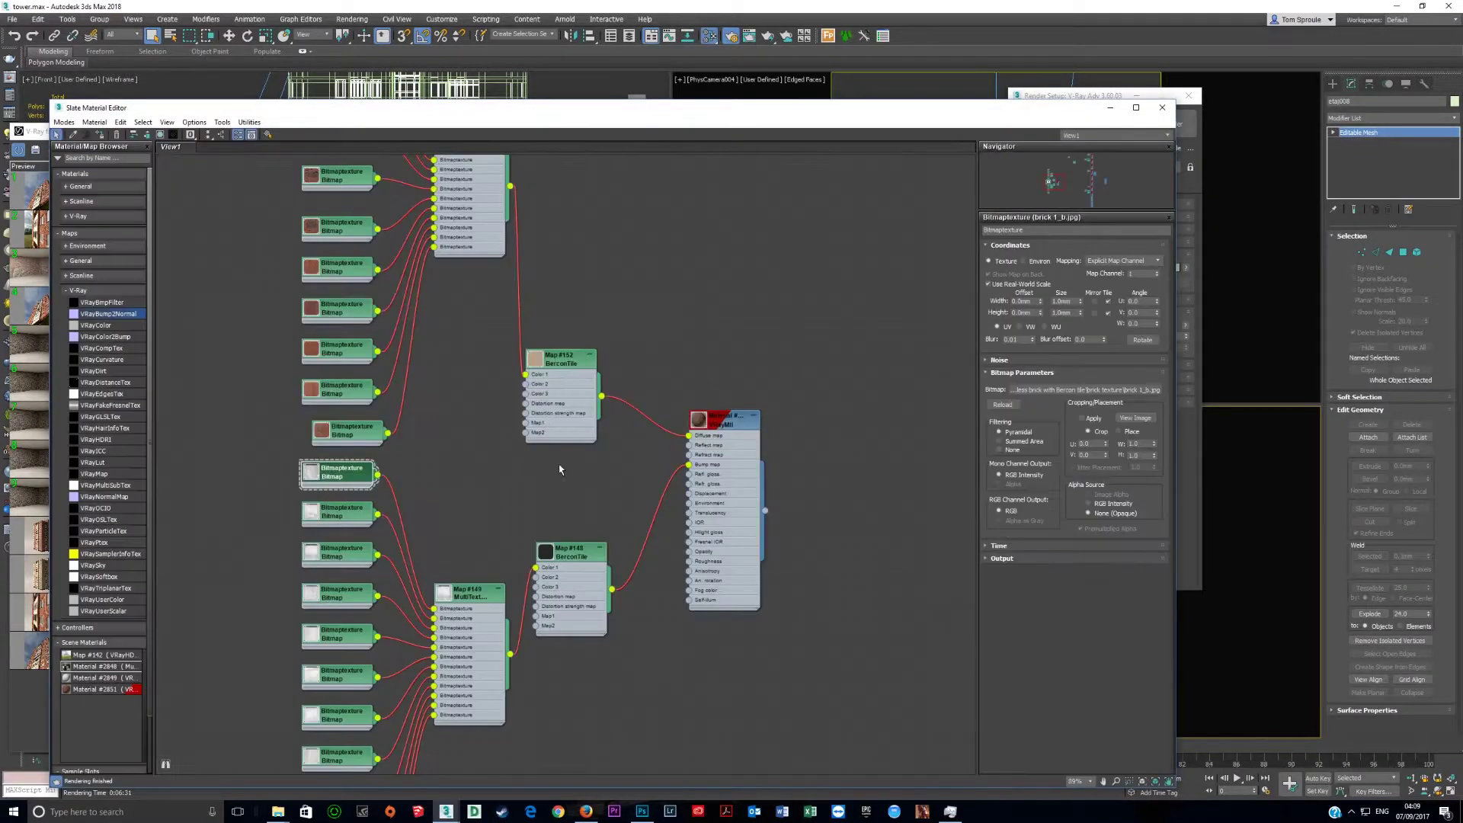
- Pan the node graph over the brick bitmap nodes and check the brick2.jpg texture in Photoshop
{"action": "left_click", "coordinate": [337, 472]}
{"action": "middle_click_drag", "start_coordinate": [455, 366], "coordinate": [557, 526]}
{"action": "left_click_drag", "start_coordinate": [656, 551], "coordinate": [673, 458]}
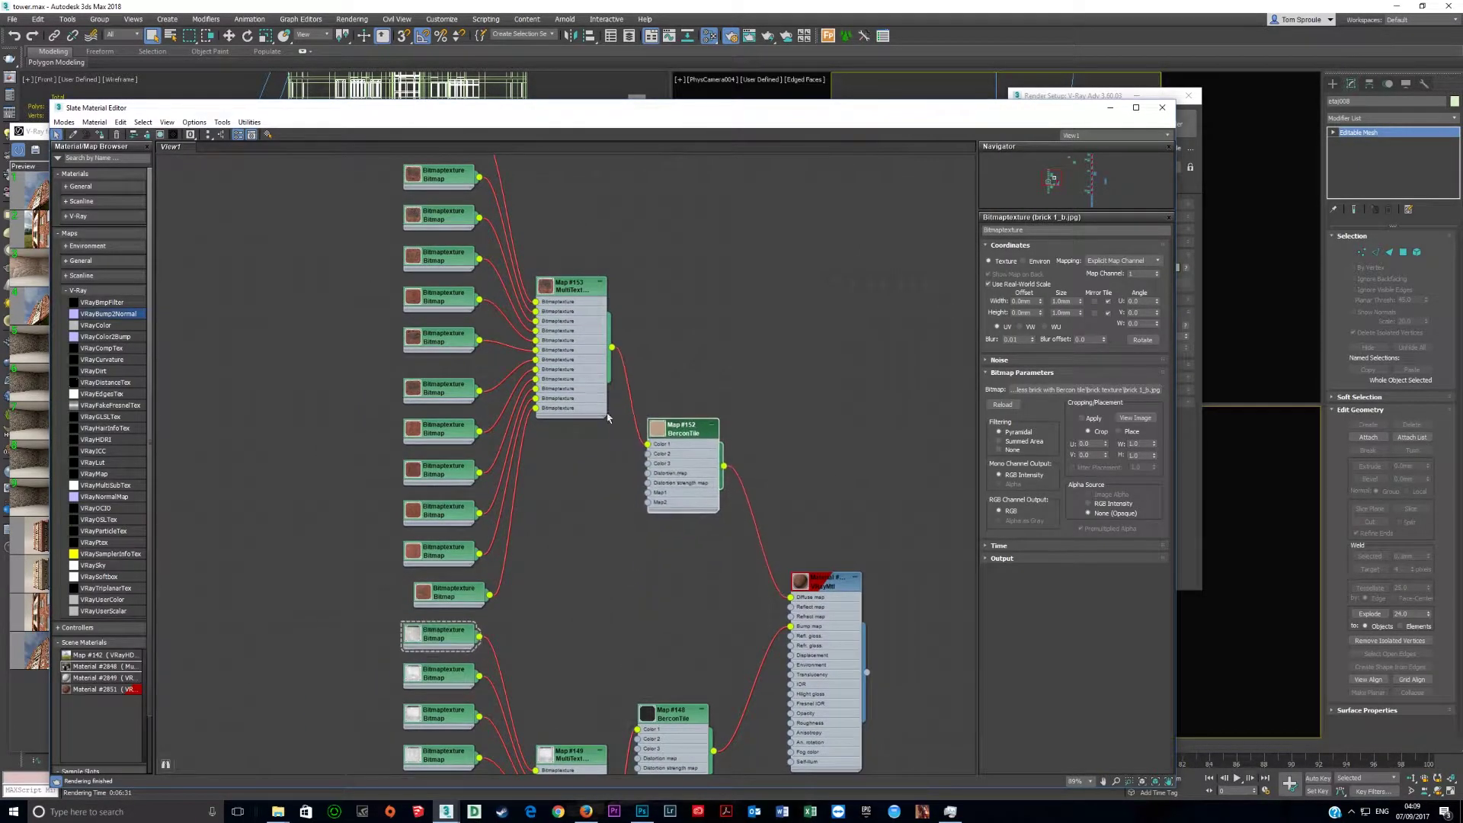
{"action": "middle_click_drag", "start_coordinate": [488, 292], "coordinate": [466, 393]}
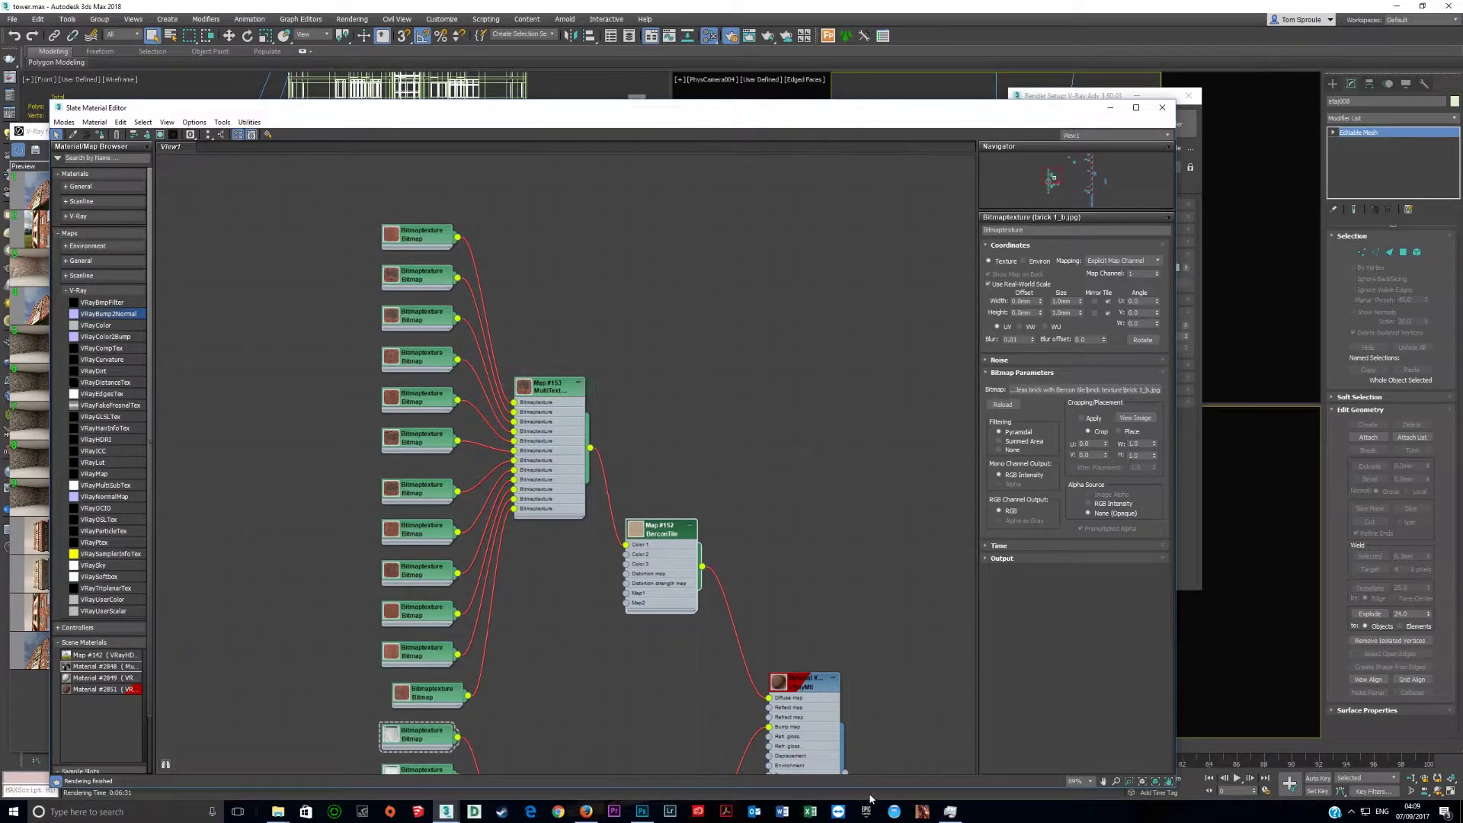
{"action": "left_click", "coordinate": [642, 812]}
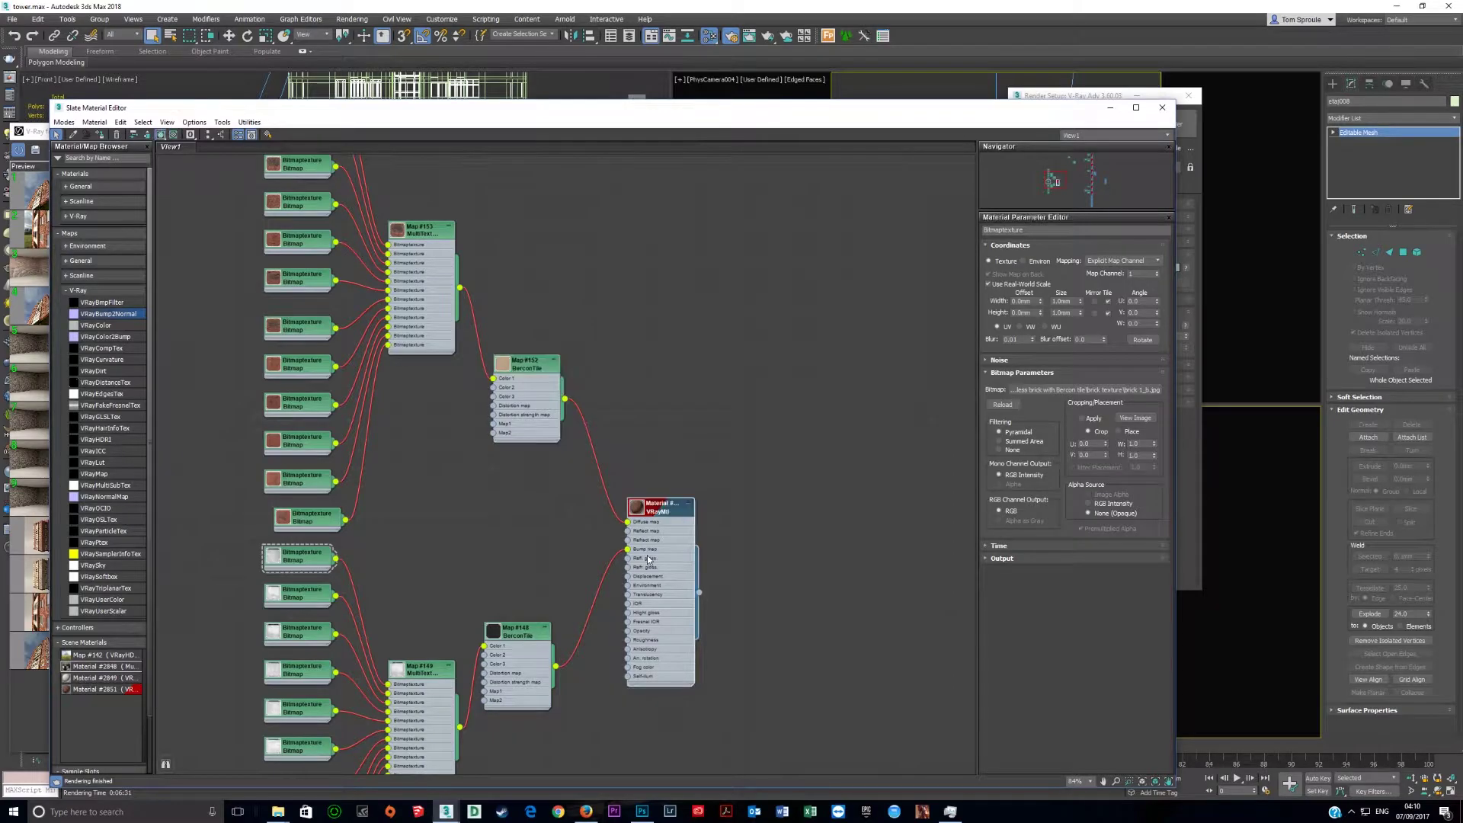
- Reposition the material editor beside the render and centre the brick material nodes
{"action": "left_click_drag", "start_coordinate": [695, 111], "coordinate": [692, 56]}
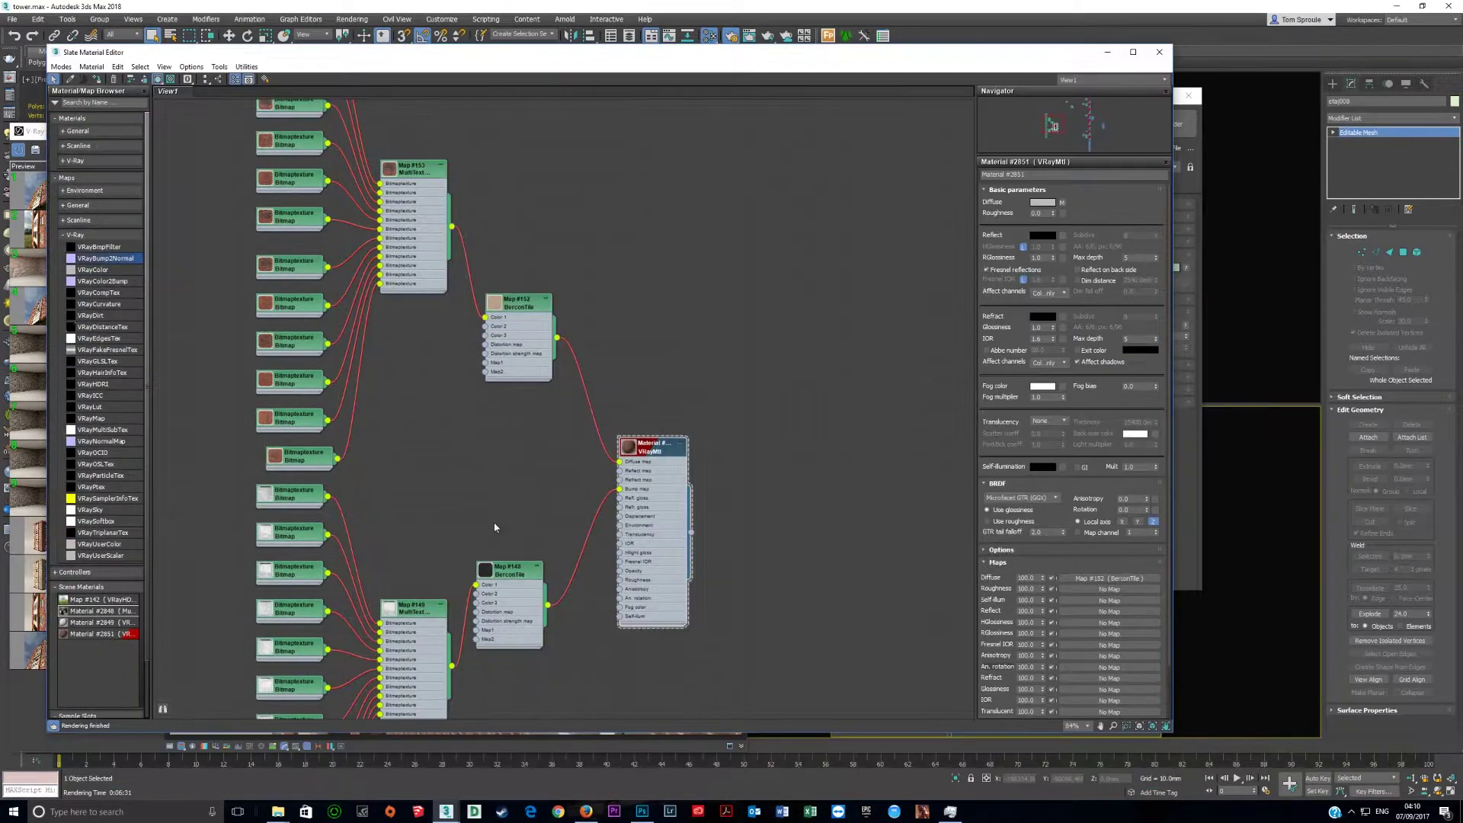
{"action": "left_click_drag", "start_coordinate": [479, 53], "coordinate": [884, 290]}
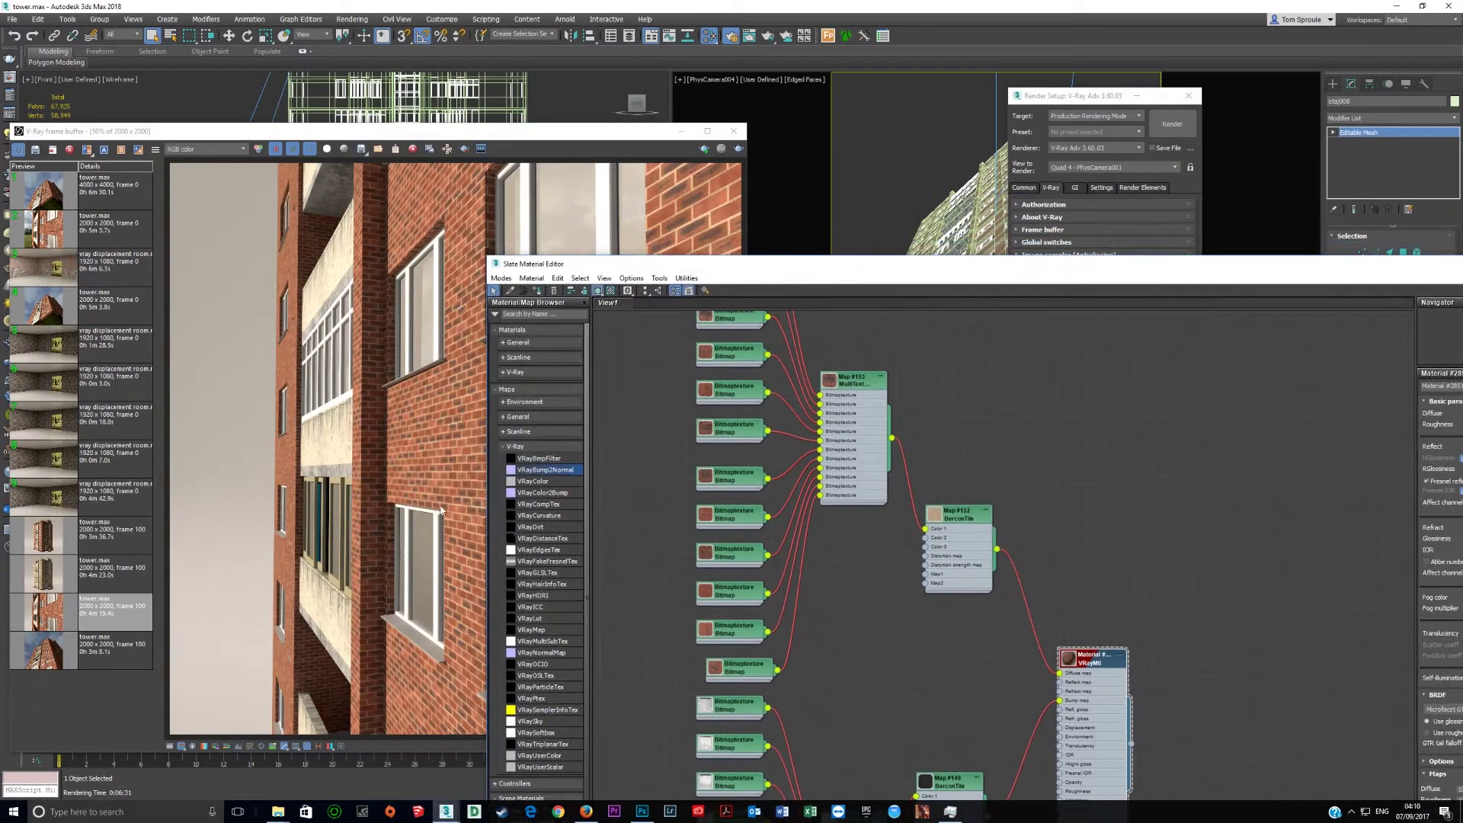
{"action": "left_click_drag", "start_coordinate": [579, 264], "coordinate": [35, 20]}
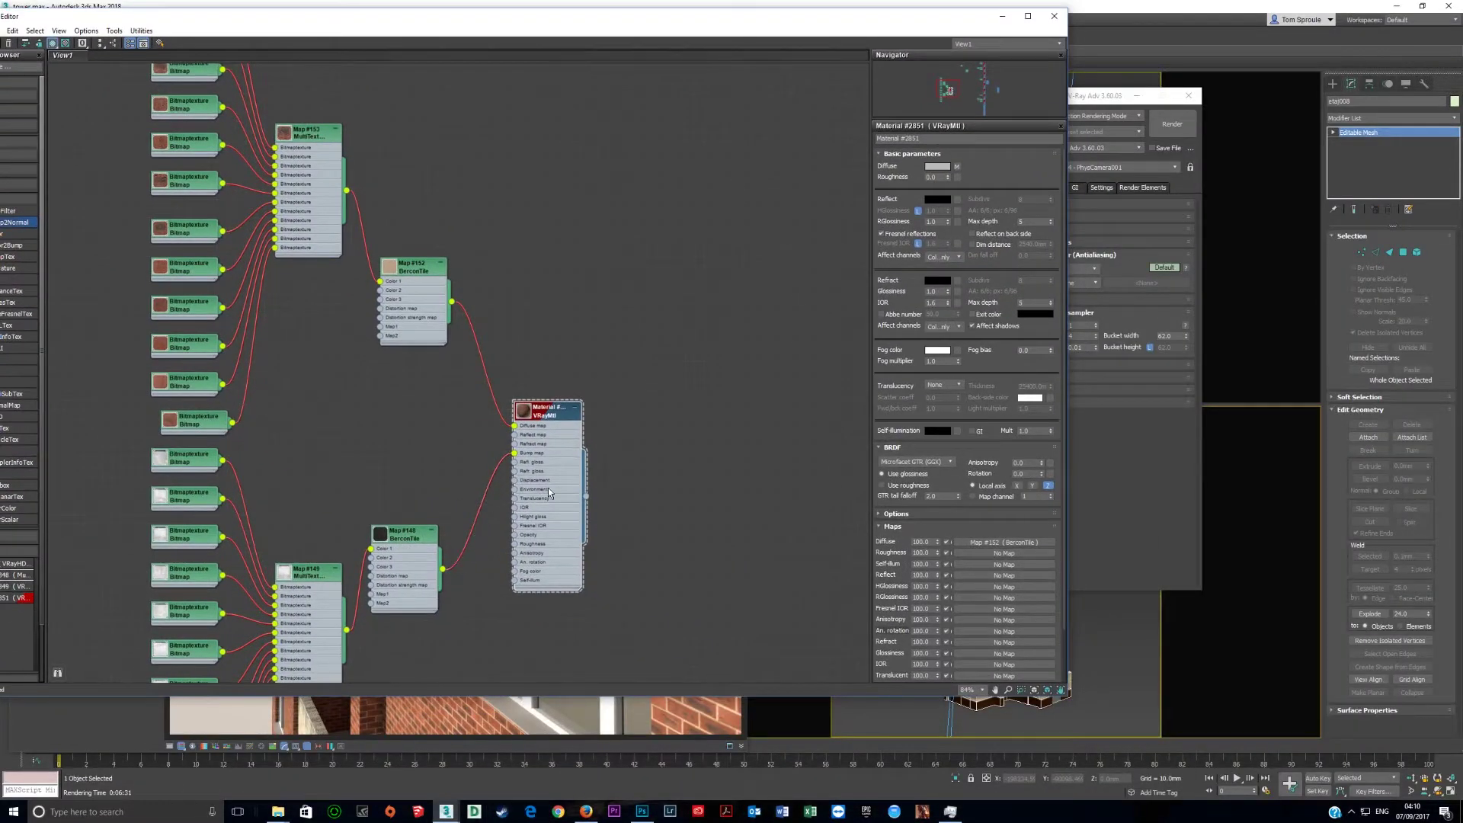
{"action": "scroll", "coordinate": [995, 559], "scroll_direction": "down", "scroll_amount": 2}
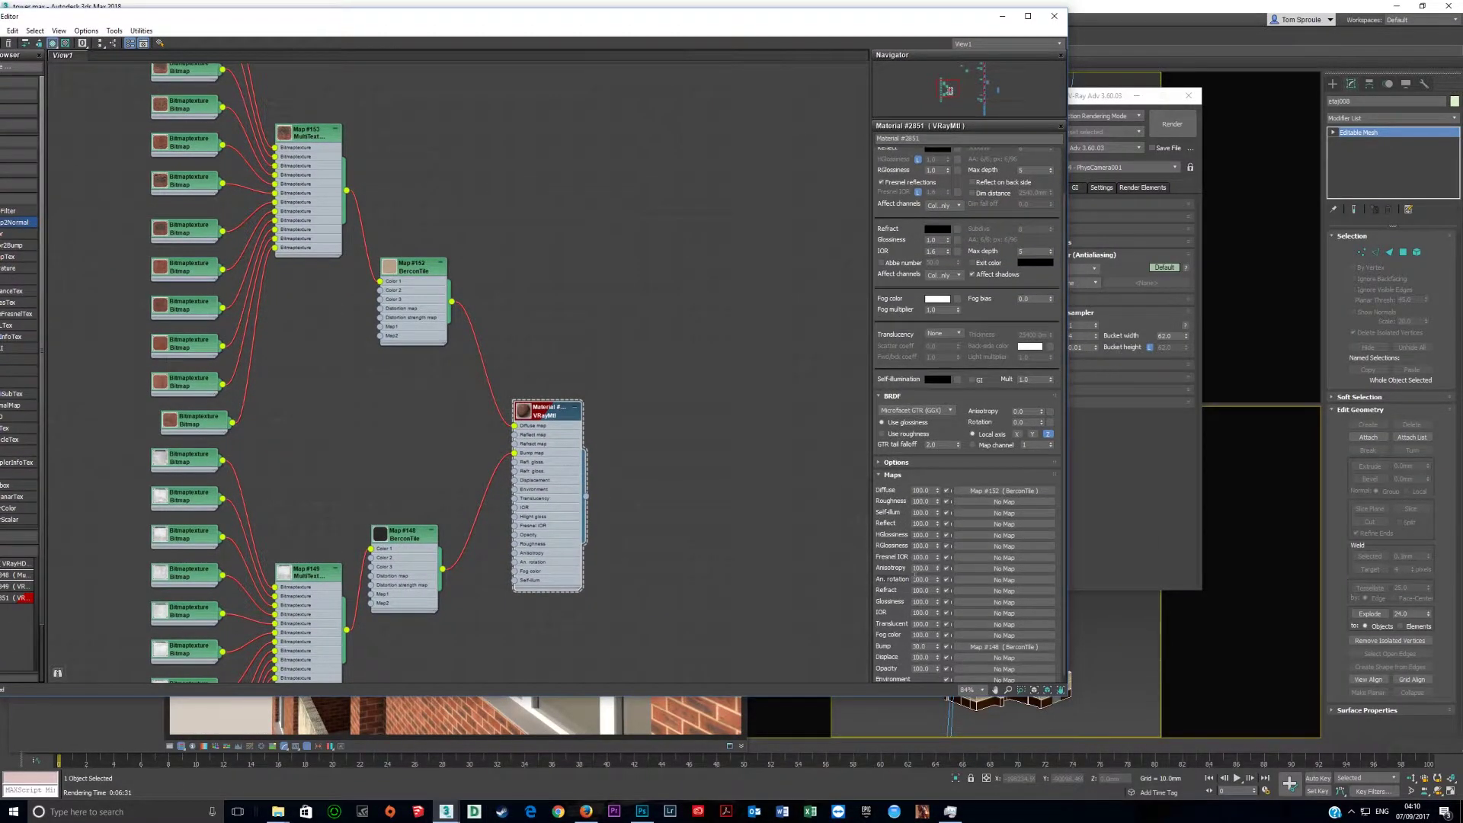
{"action": "middle_click_drag", "start_coordinate": [419, 469], "coordinate": [256, 303]}
{"action": "left_click_drag", "start_coordinate": [336, 21], "coordinate": [483, 28]}
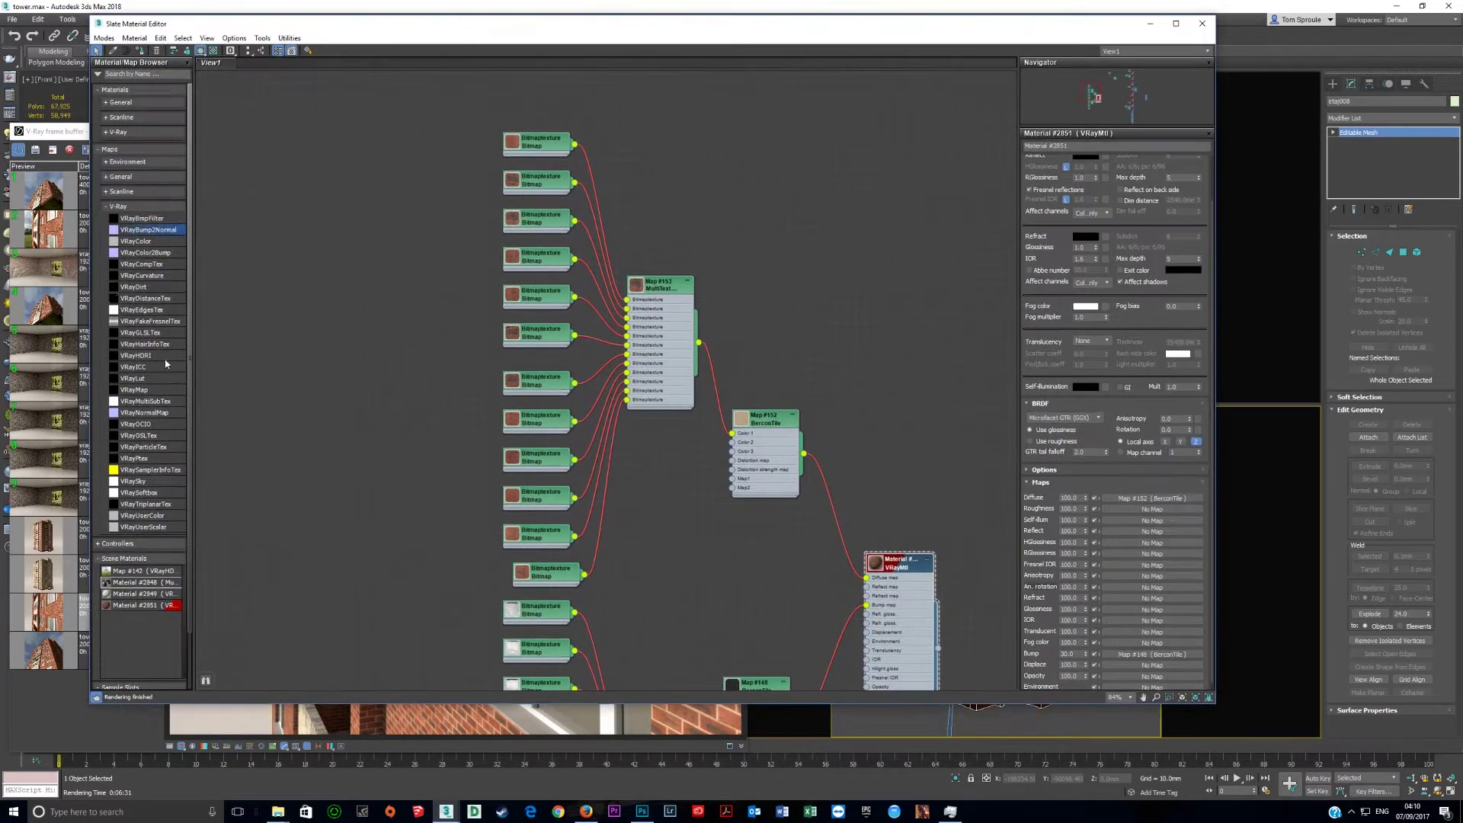
- Drop a VRayColor2Bump node (Map #158) onto the Map #148-to-Bump wire and arrange the nodes
{"action": "left_click", "coordinate": [144, 253]}
{"action": "middle_click_drag", "start_coordinate": [504, 368], "coordinate": [343, 257]}
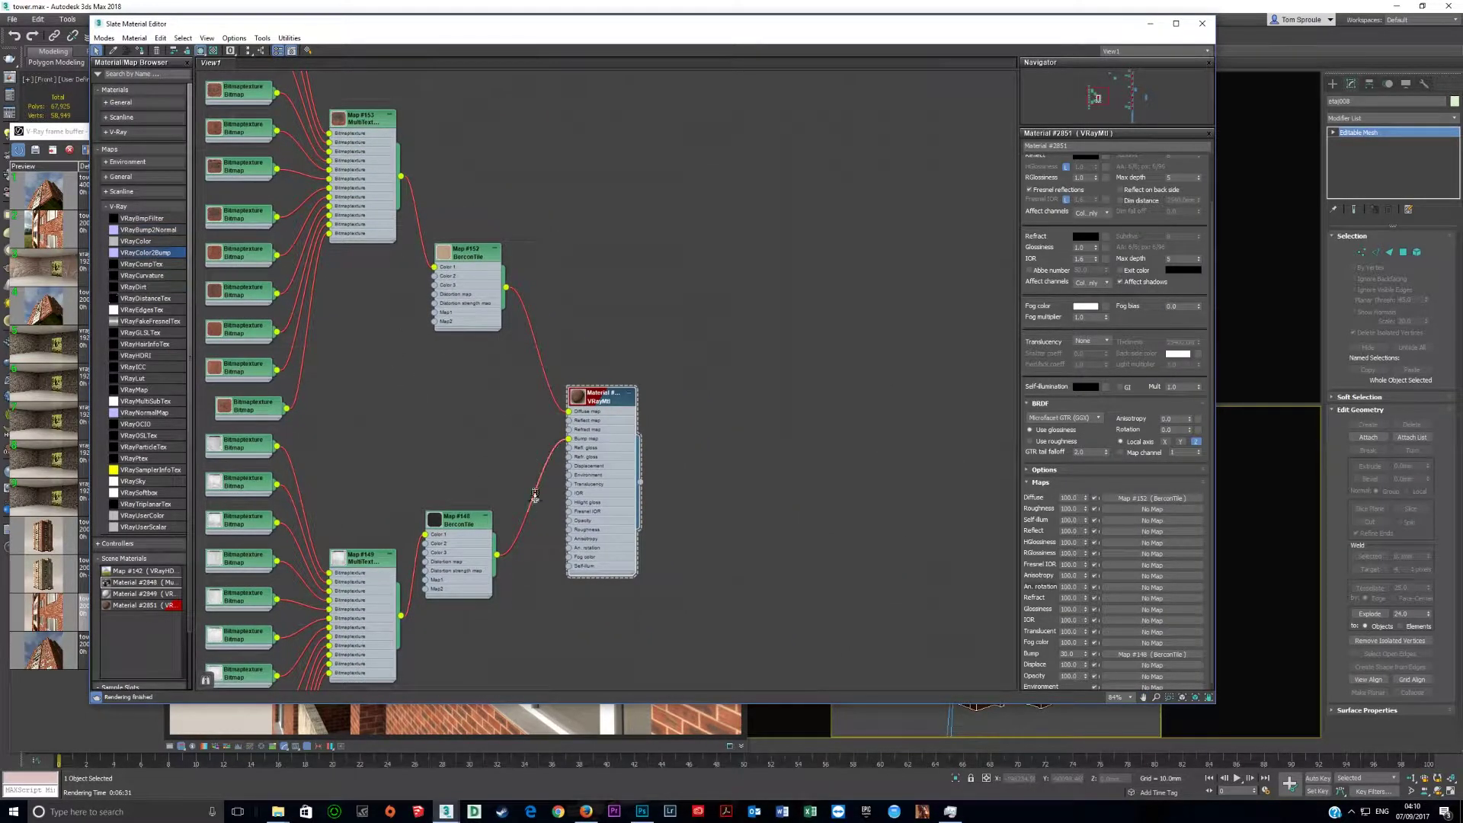
{"action": "left_click_drag", "start_coordinate": [533, 505], "coordinate": [423, 546]}
{"action": "left_click_drag", "start_coordinate": [546, 529], "coordinate": [516, 538]}
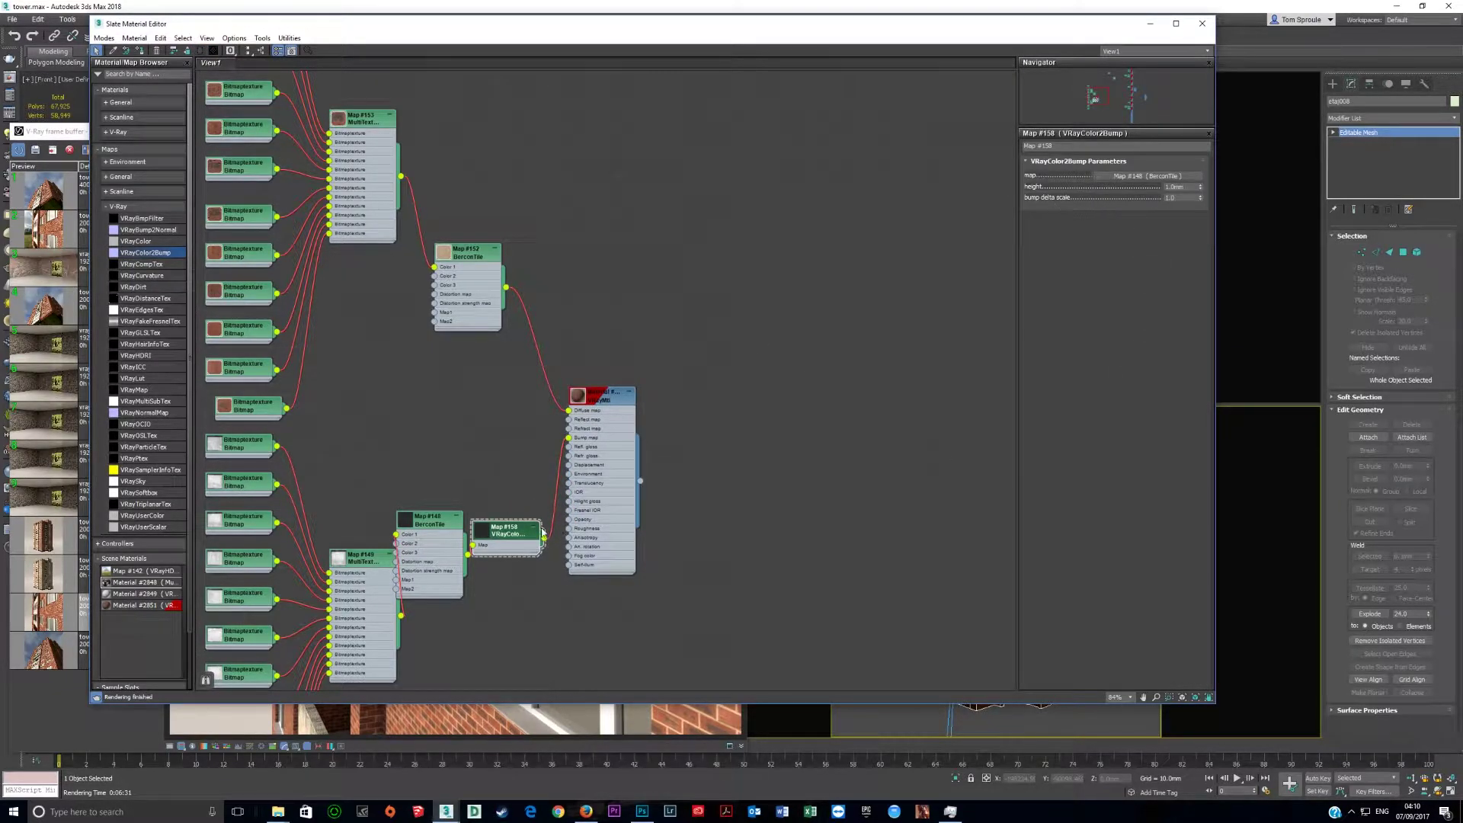
{"action": "left_click_drag", "start_coordinate": [542, 531], "coordinate": [569, 445]}
{"action": "left_click_drag", "start_coordinate": [438, 524], "coordinate": [476, 534]}
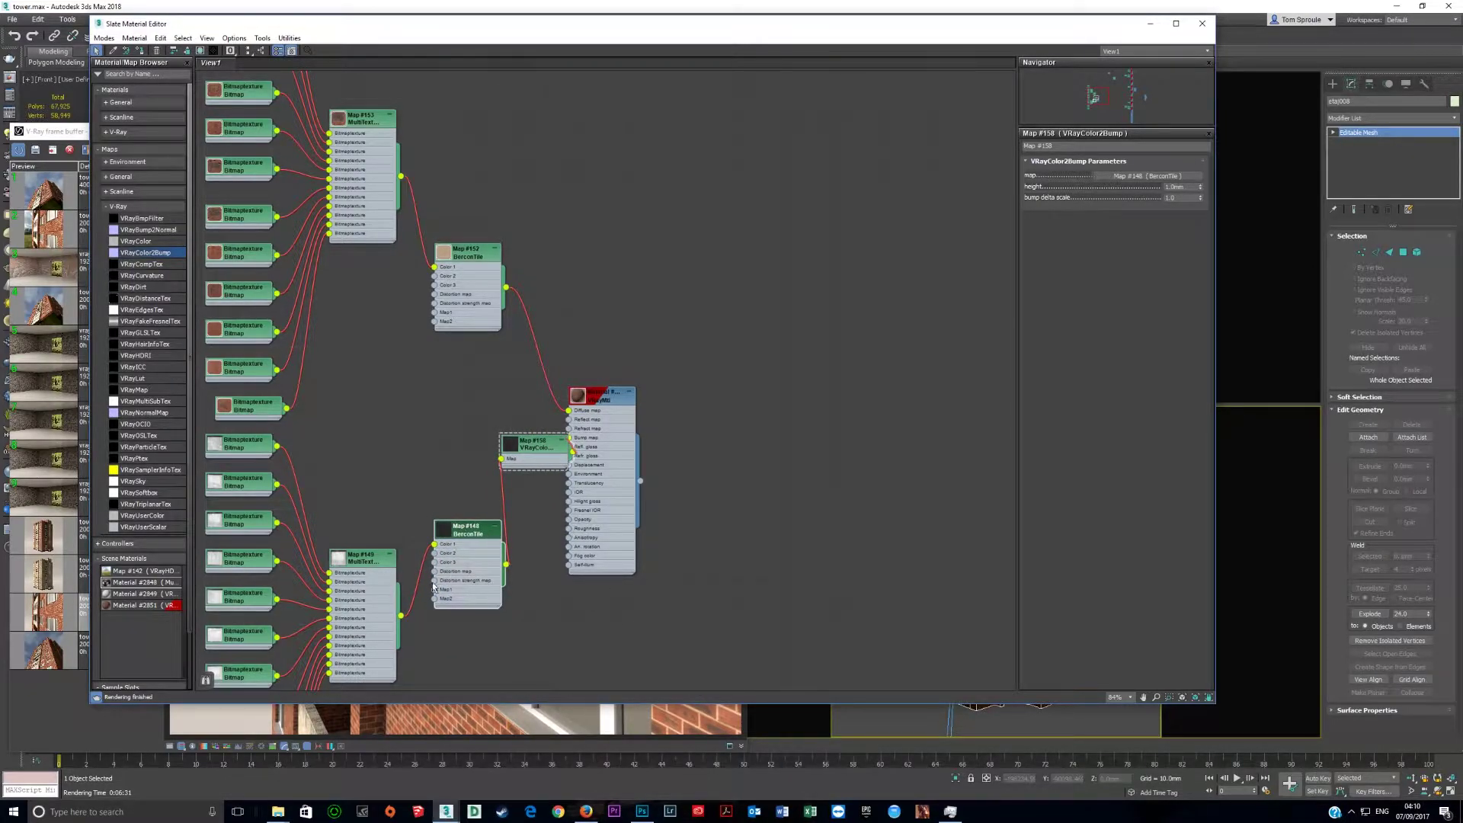
{"action": "left_click_drag", "start_coordinate": [433, 587], "coordinate": [415, 598]}
{"action": "left_click_drag", "start_coordinate": [526, 453], "coordinate": [507, 481]}
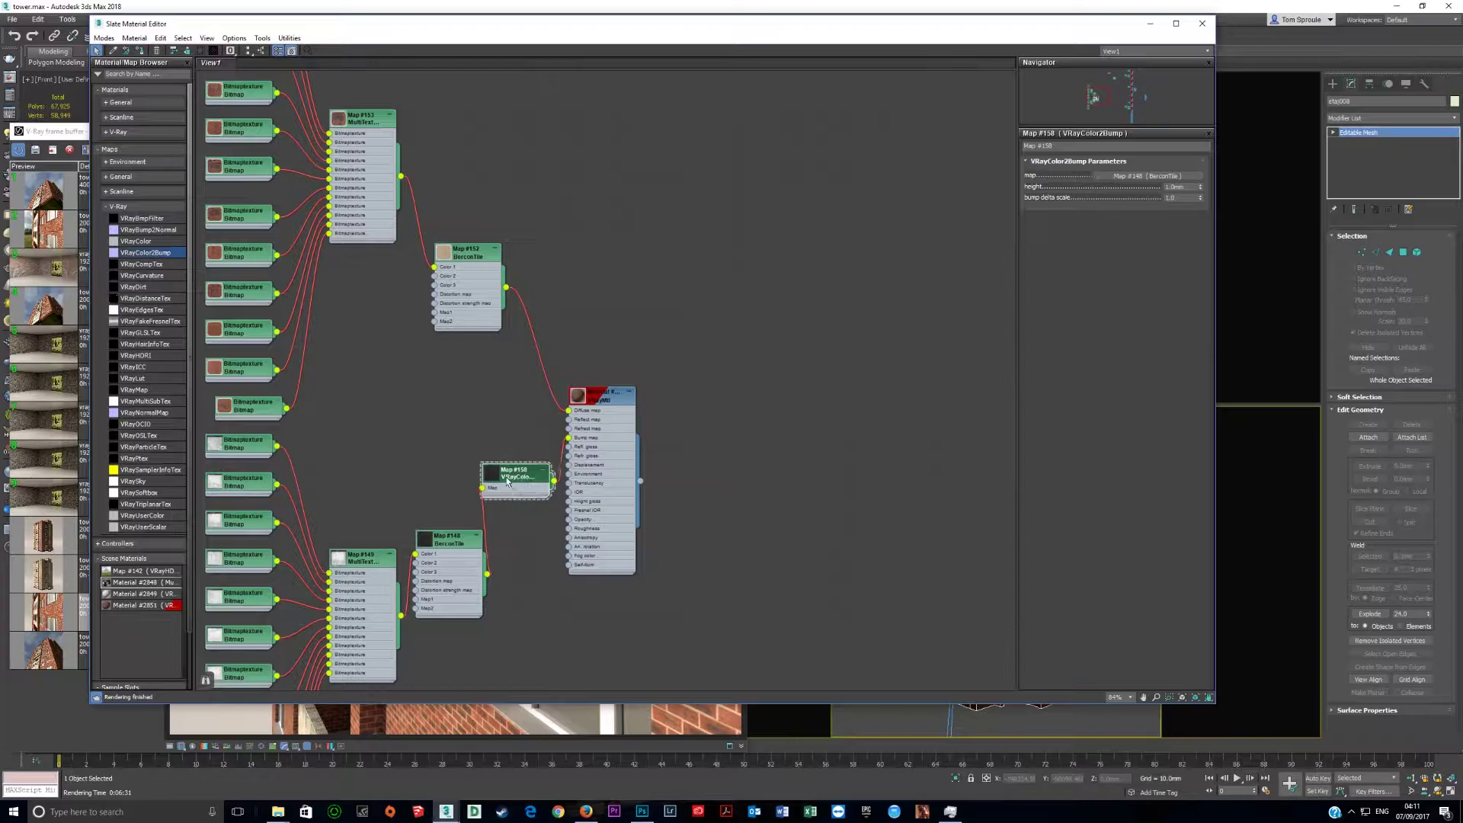
{"action": "double_click", "coordinate": [597, 489]}
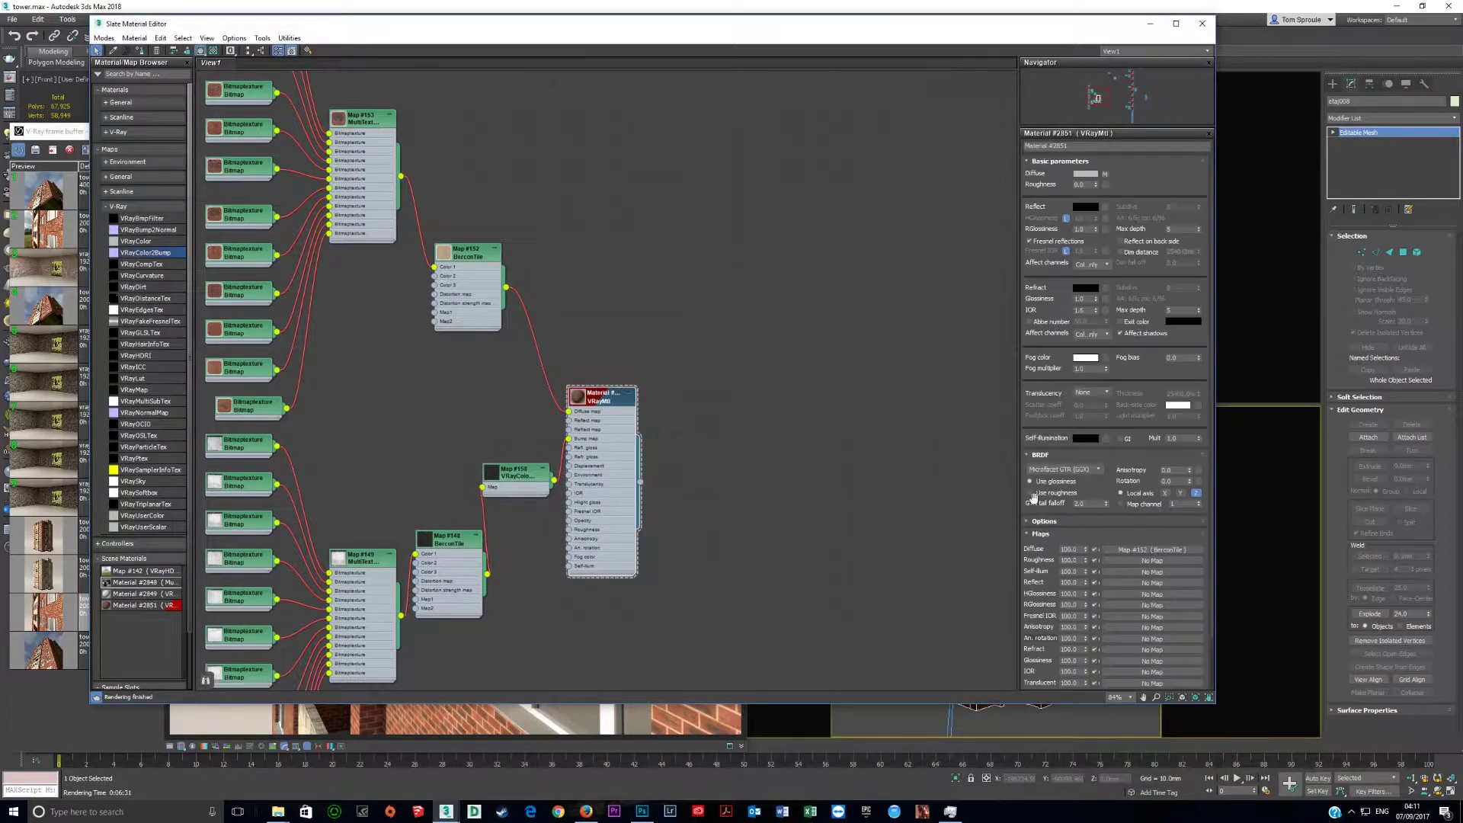
- Check the material's bump amount, set VRayColor2Bump height to 2.0mm, and close the editor
{"action": "left_click", "coordinate": [1113, 538]}
{"action": "double_click", "coordinate": [1068, 646]}
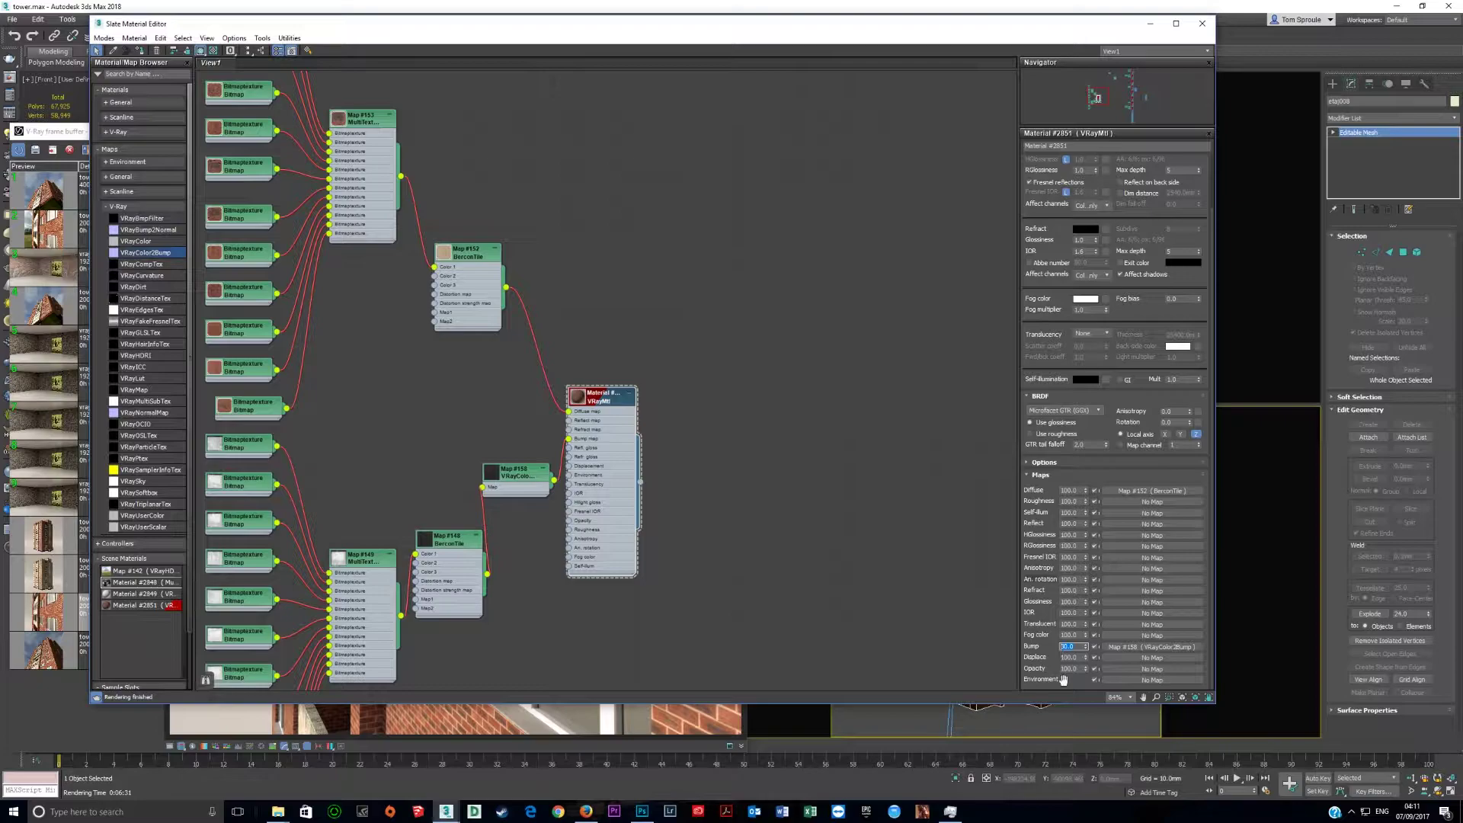
{"action": "double_click", "coordinate": [514, 492]}
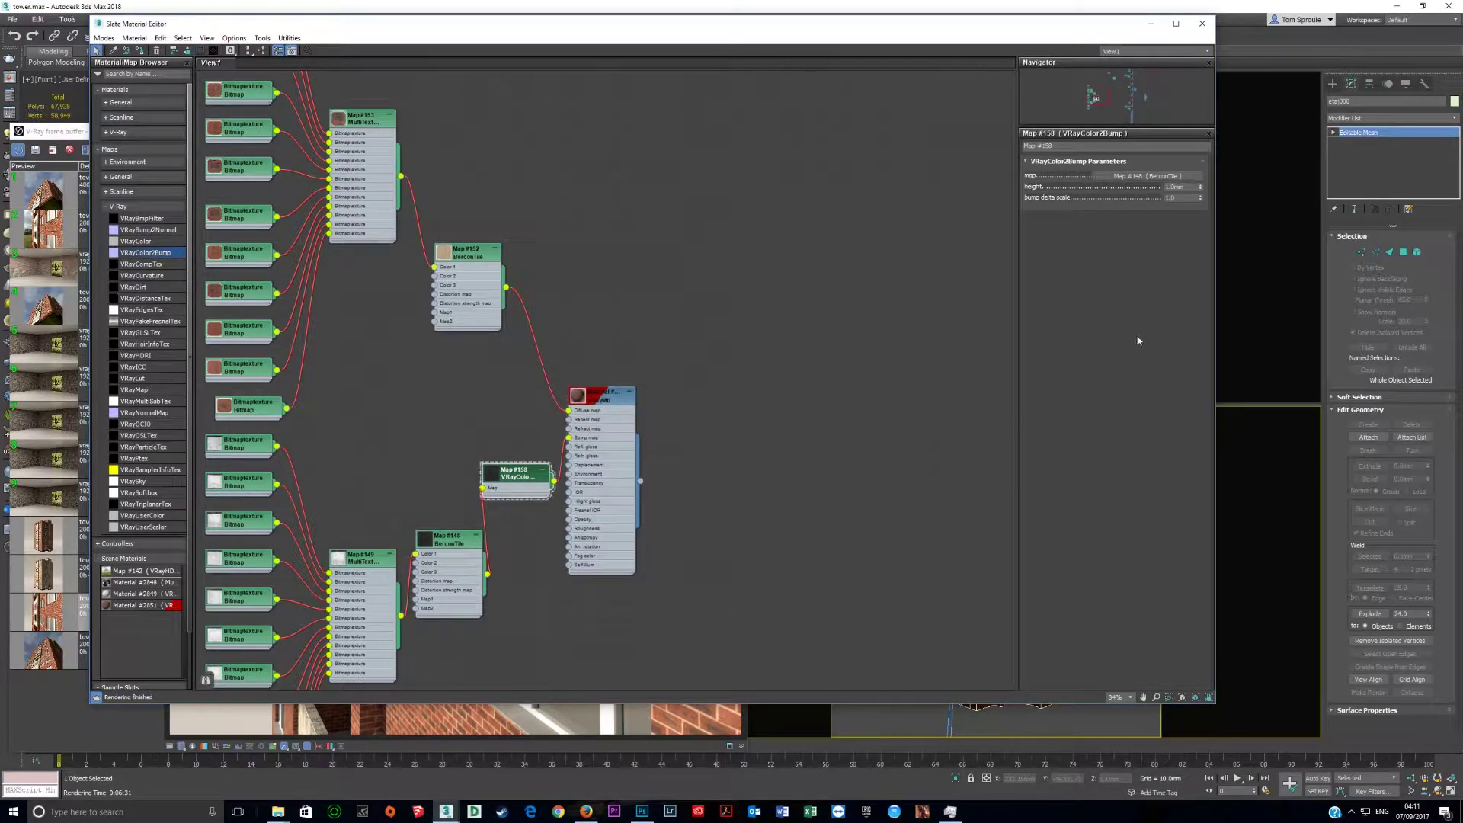
{"action": "double_click", "coordinate": [1180, 187]}
{"action": "type", "text": "2"}
{"action": "key", "text": "Return"}
{"action": "key", "text": "Return"}
{"action": "left_click", "coordinate": [1203, 25]}
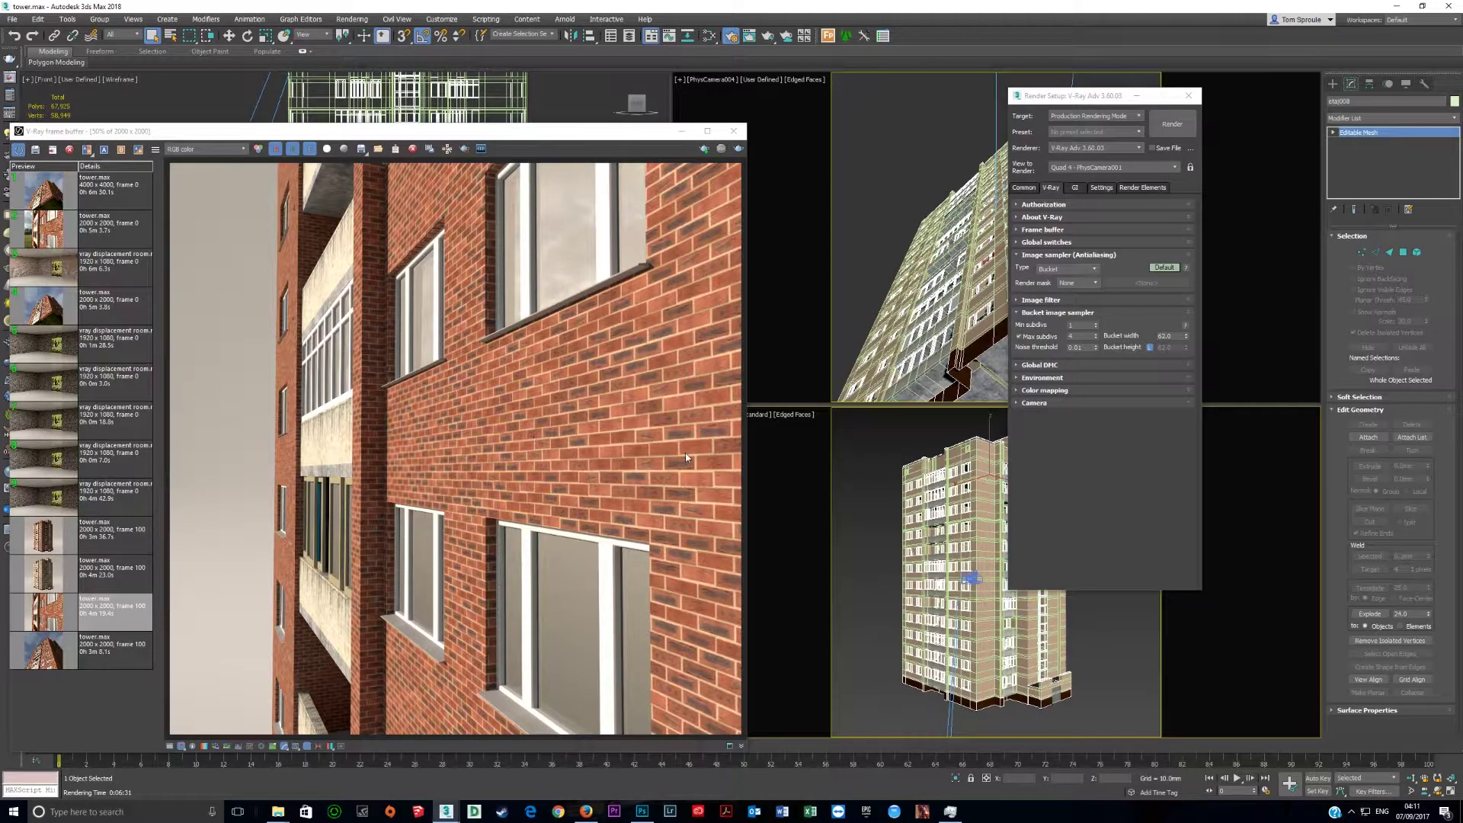
- Zoom into the bricks and compare the frame 0, frame 100 and 4000x4000 history renders
{"action": "scroll", "coordinate": [685, 457], "scroll_direction": "up", "scroll_amount": 3}
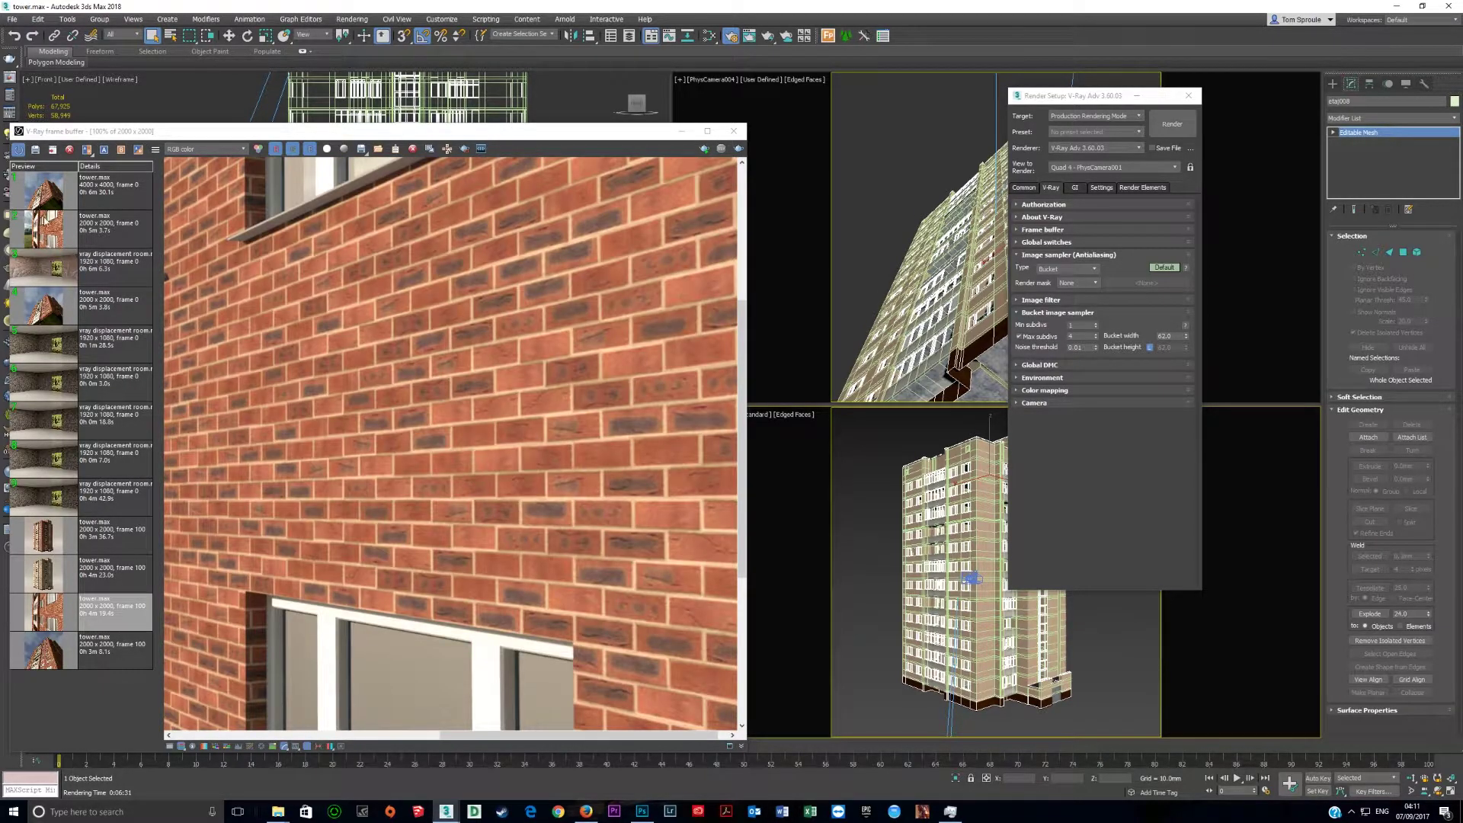
{"action": "double_click", "coordinate": [44, 222]}
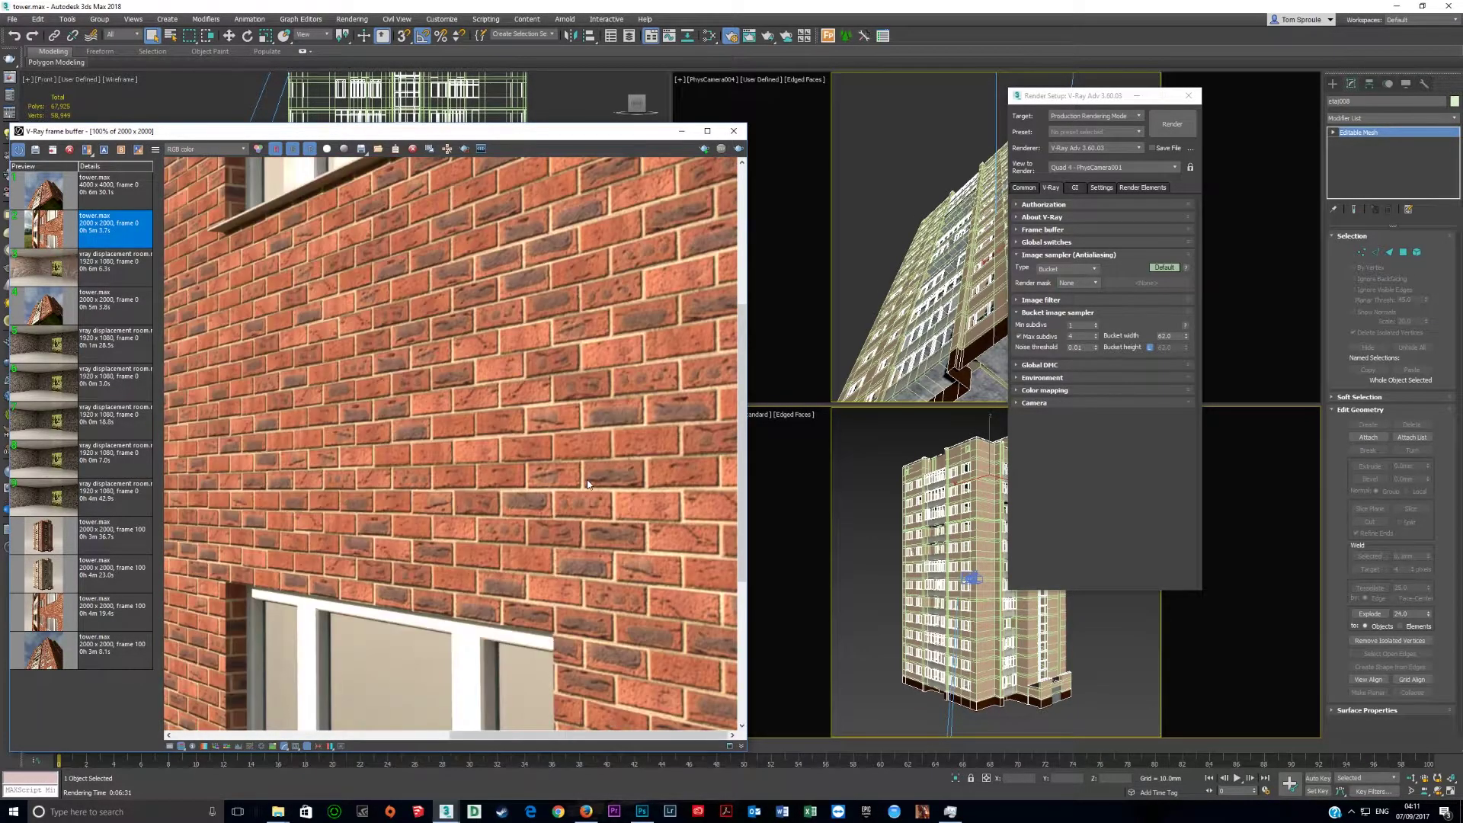
{"action": "scroll", "coordinate": [454, 389], "scroll_direction": "up", "scroll_amount": 1}
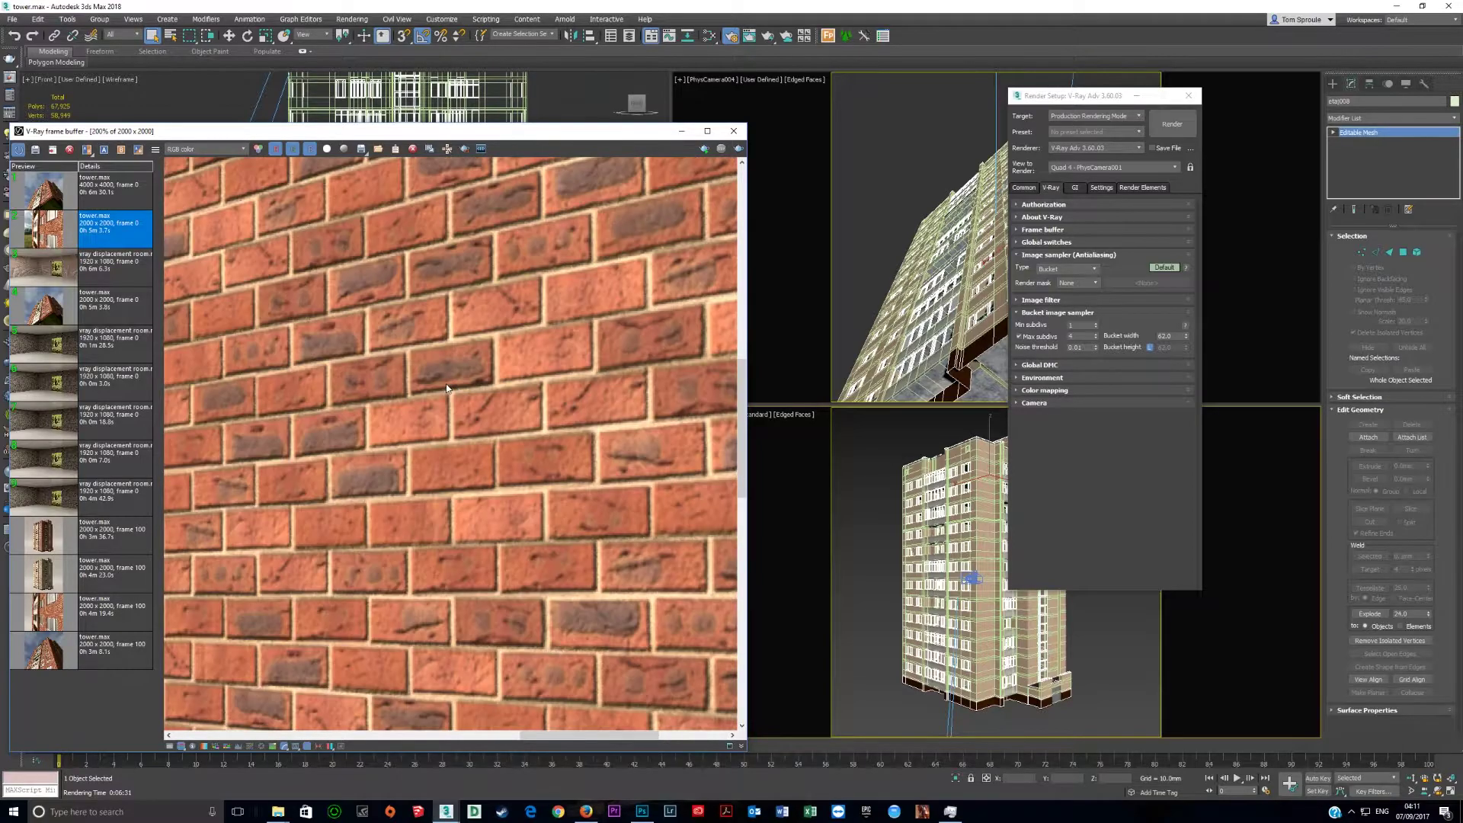
{"action": "scroll", "coordinate": [515, 441], "scroll_direction": "down", "scroll_amount": 2}
{"action": "scroll", "coordinate": [590, 460], "scroll_direction": "up", "scroll_amount": 1}
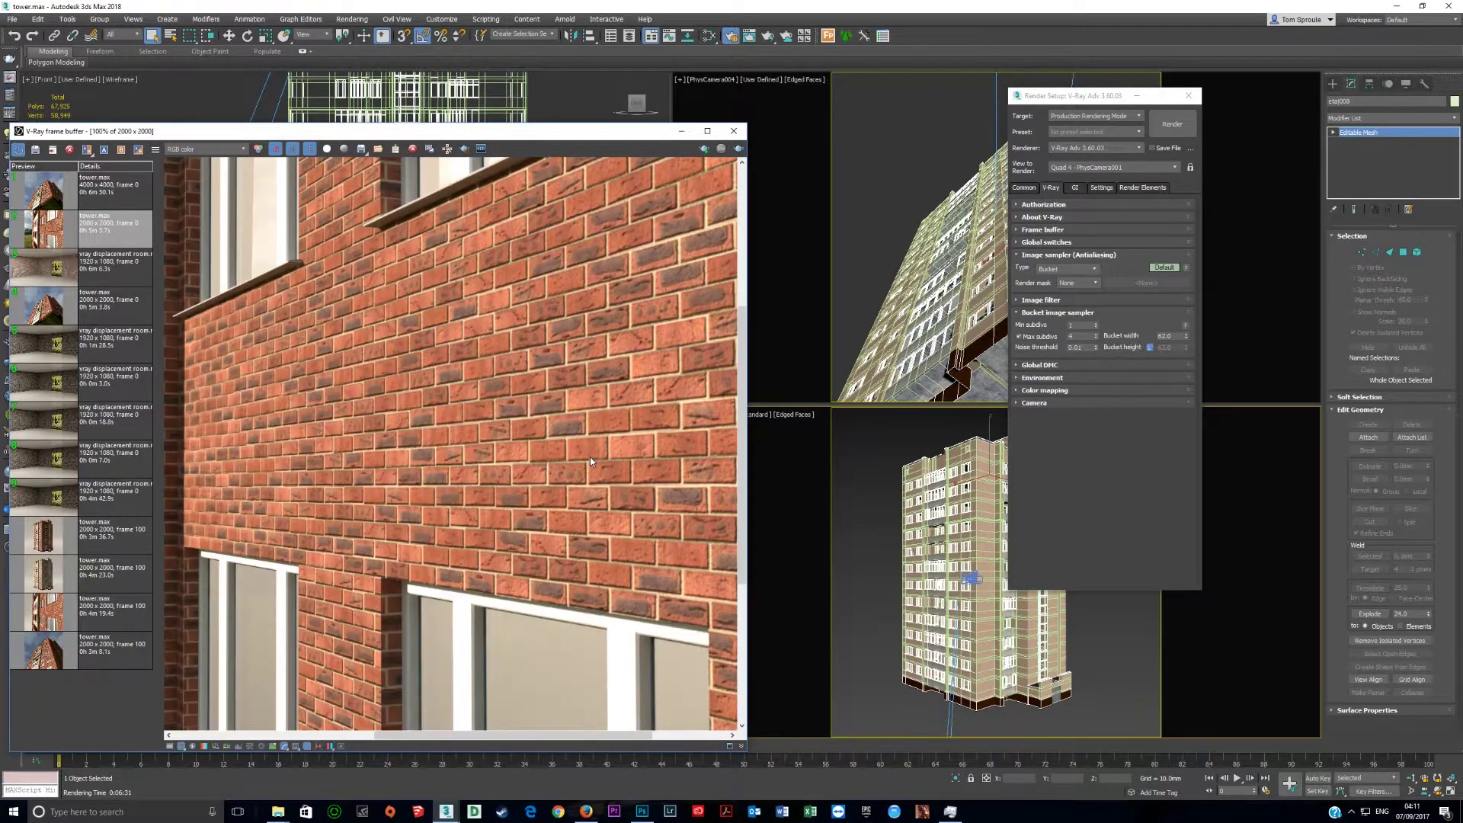
{"action": "double_click", "coordinate": [71, 619]}
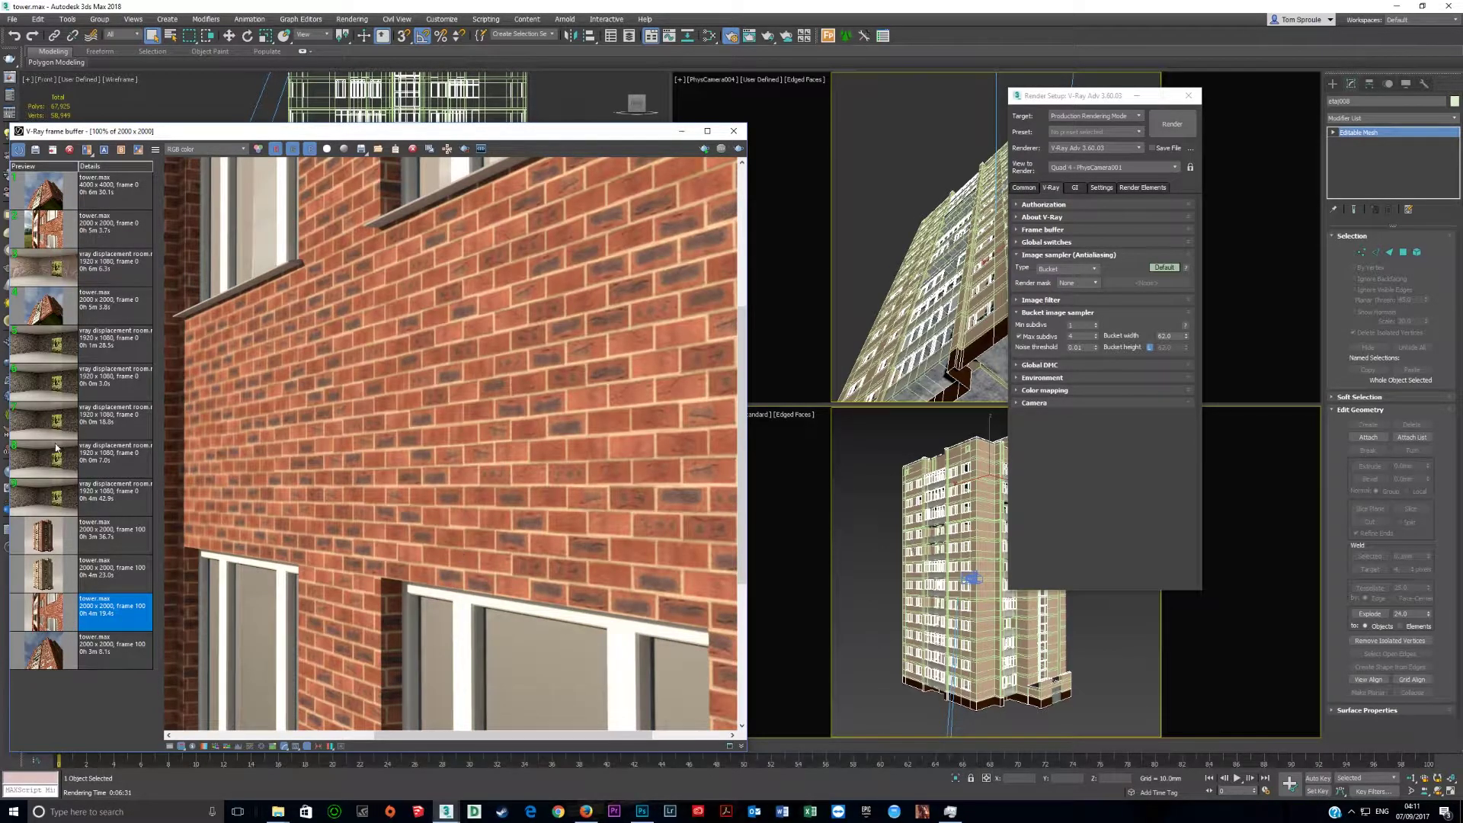
{"action": "double_click", "coordinate": [62, 239]}
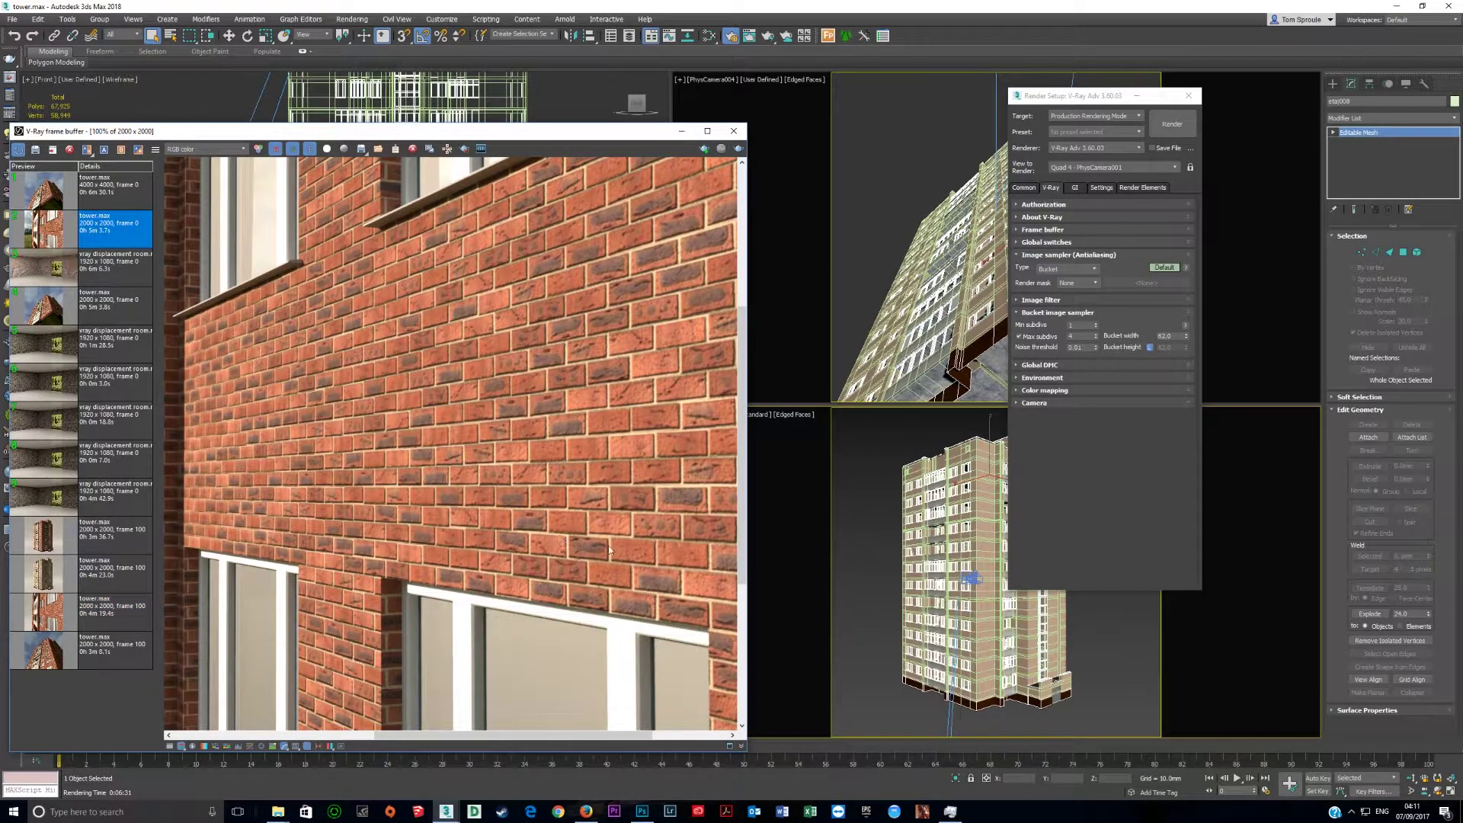
{"action": "double_click", "coordinate": [89, 185]}
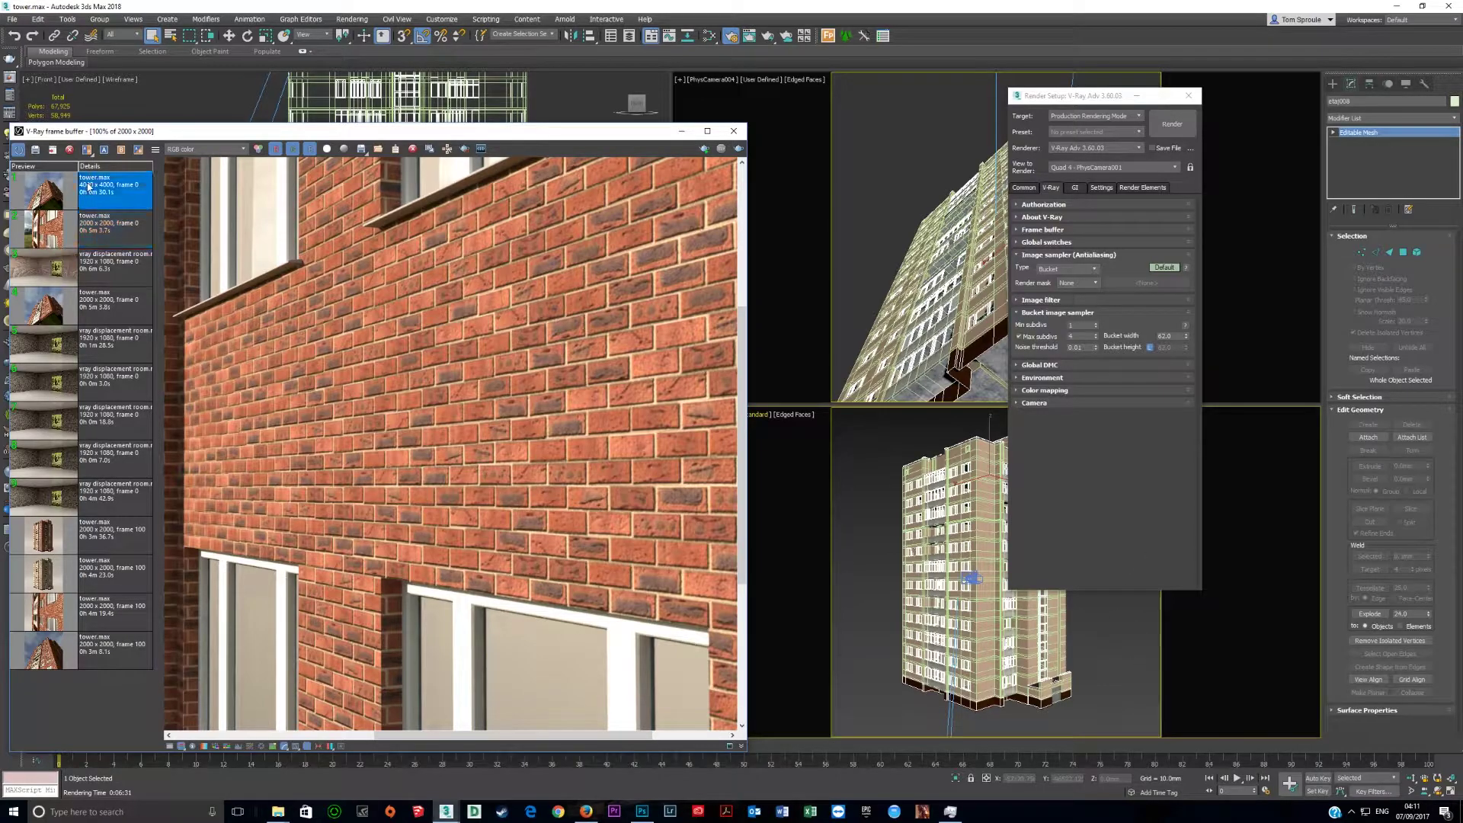
{"action": "scroll", "coordinate": [547, 459], "scroll_direction": "up", "scroll_amount": 3}
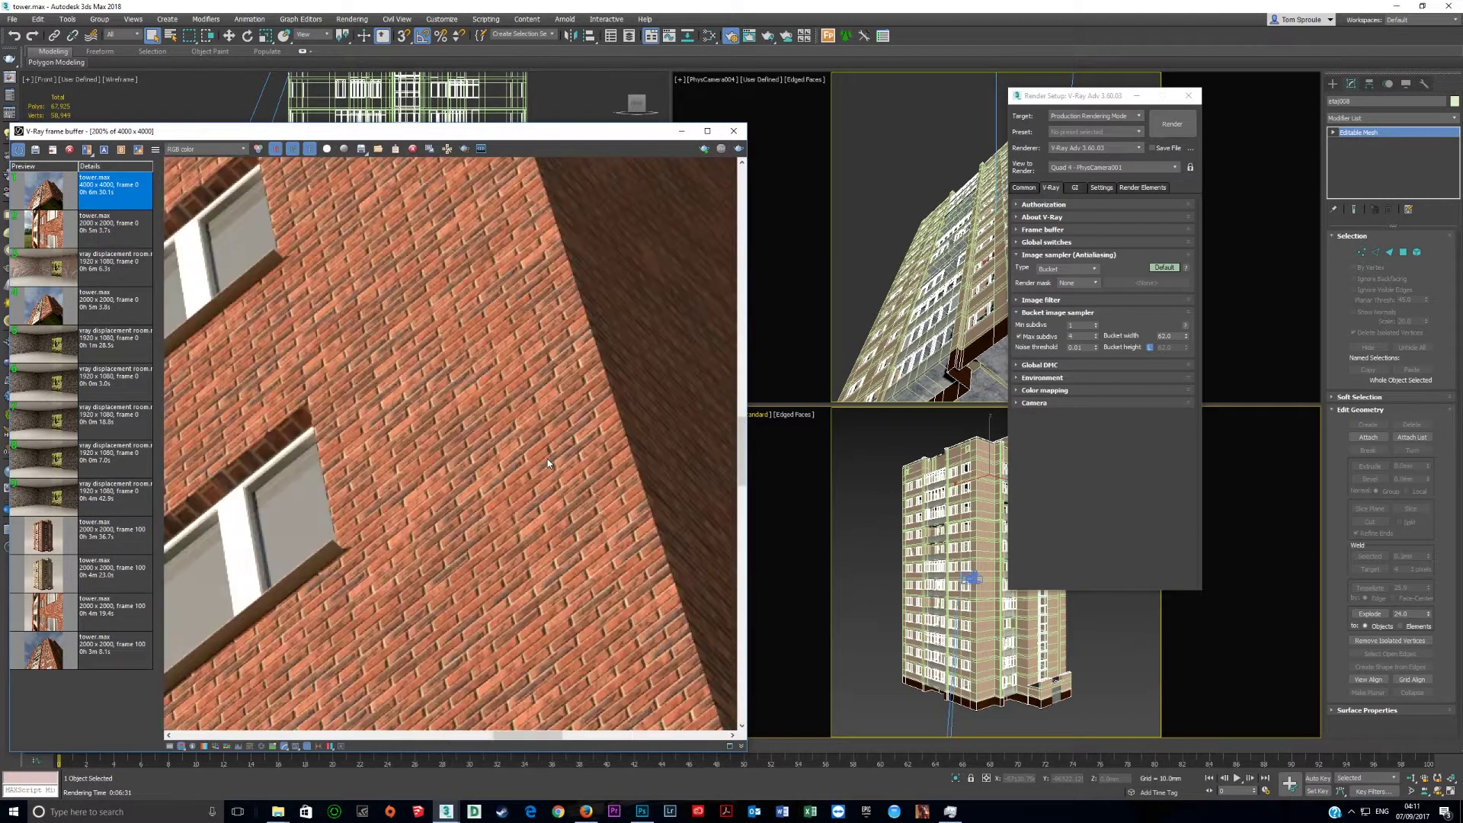
{"action": "scroll", "coordinate": [500, 513], "scroll_direction": "down", "scroll_amount": 1}
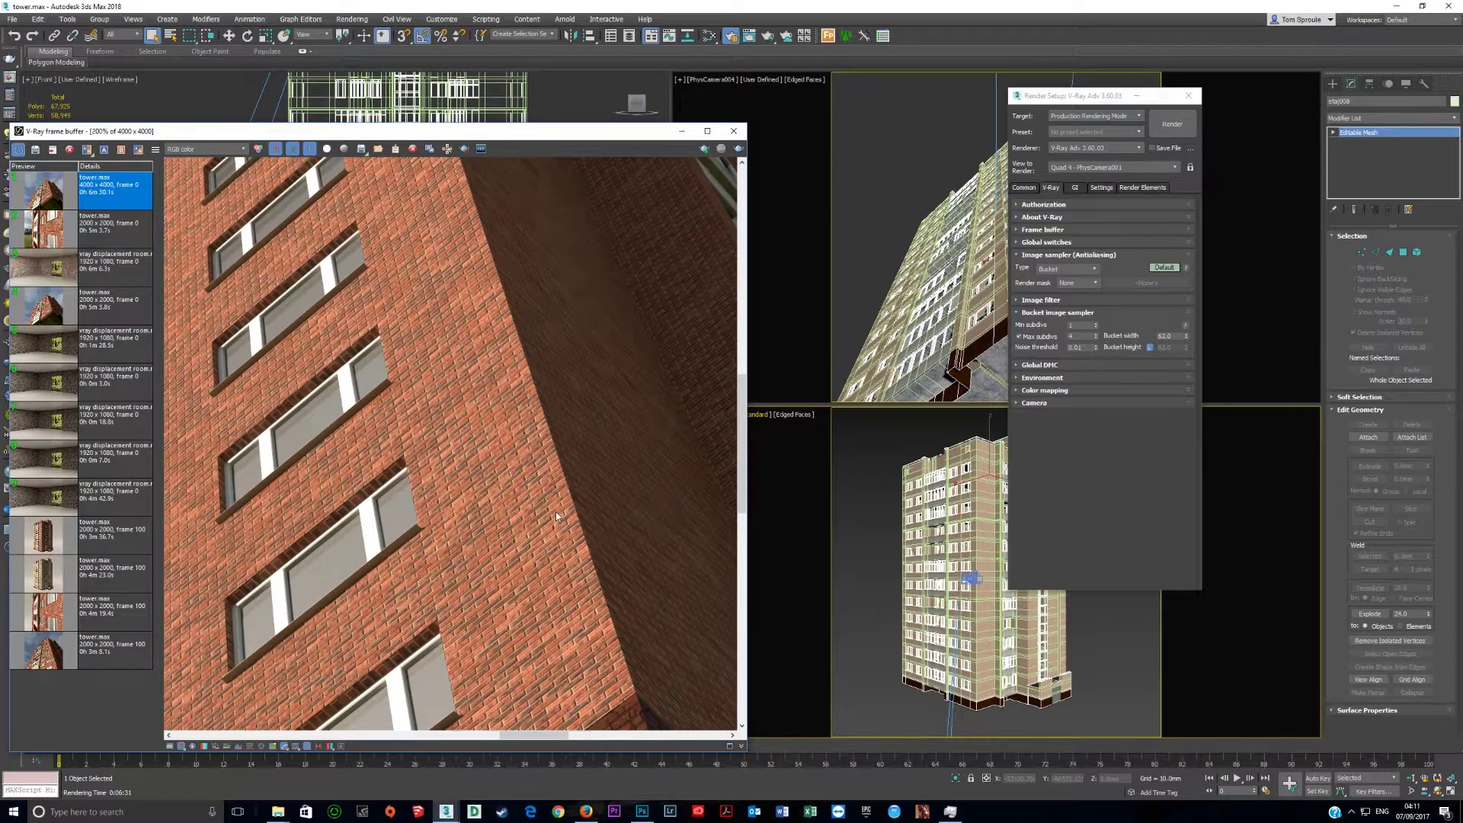
{"action": "scroll", "coordinate": [555, 511], "scroll_direction": "up", "scroll_amount": 1}
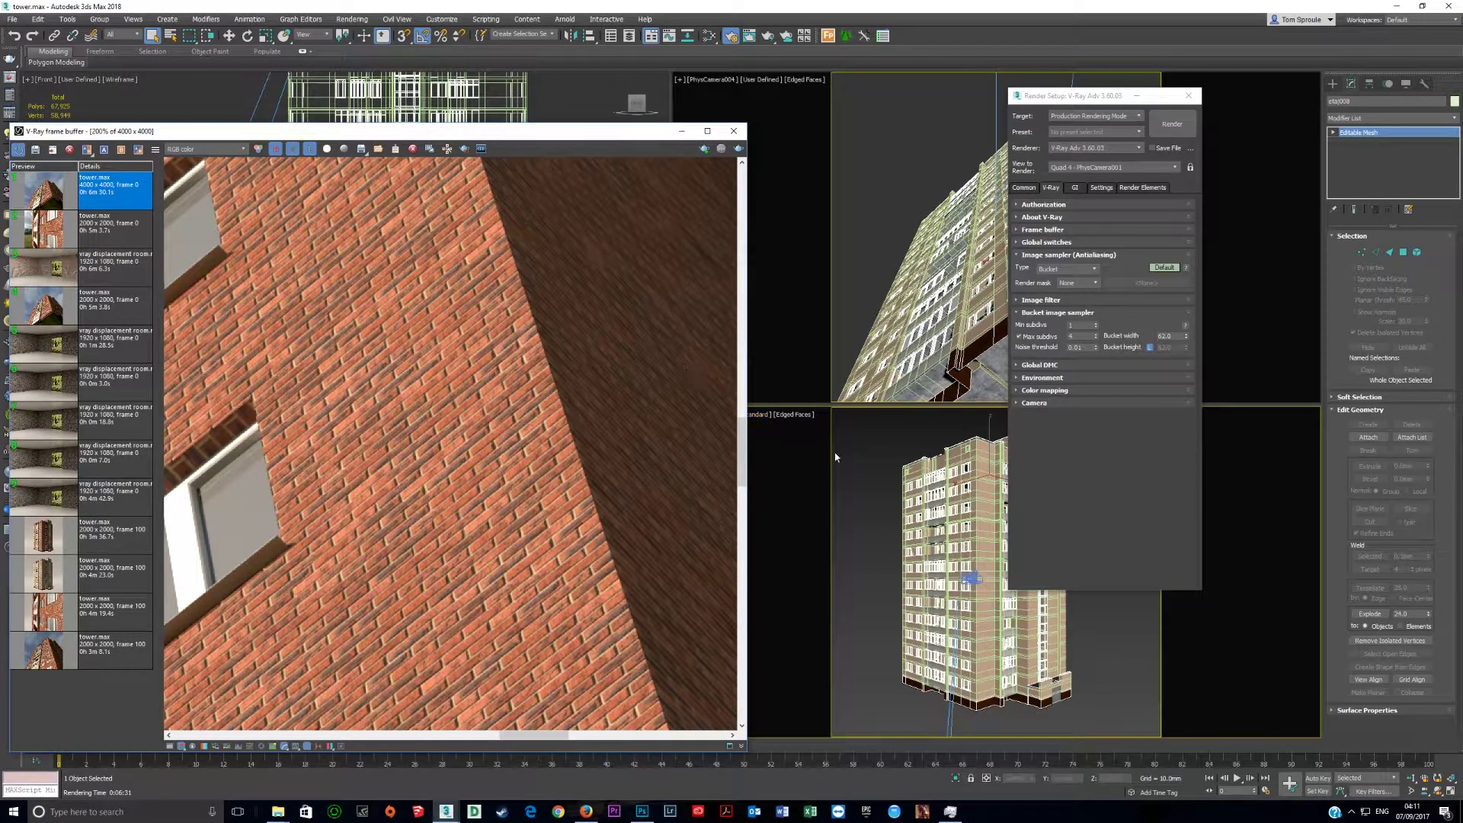
- Close the frame buffer and the Render Setup window
{"action": "left_click", "coordinate": [733, 131]}
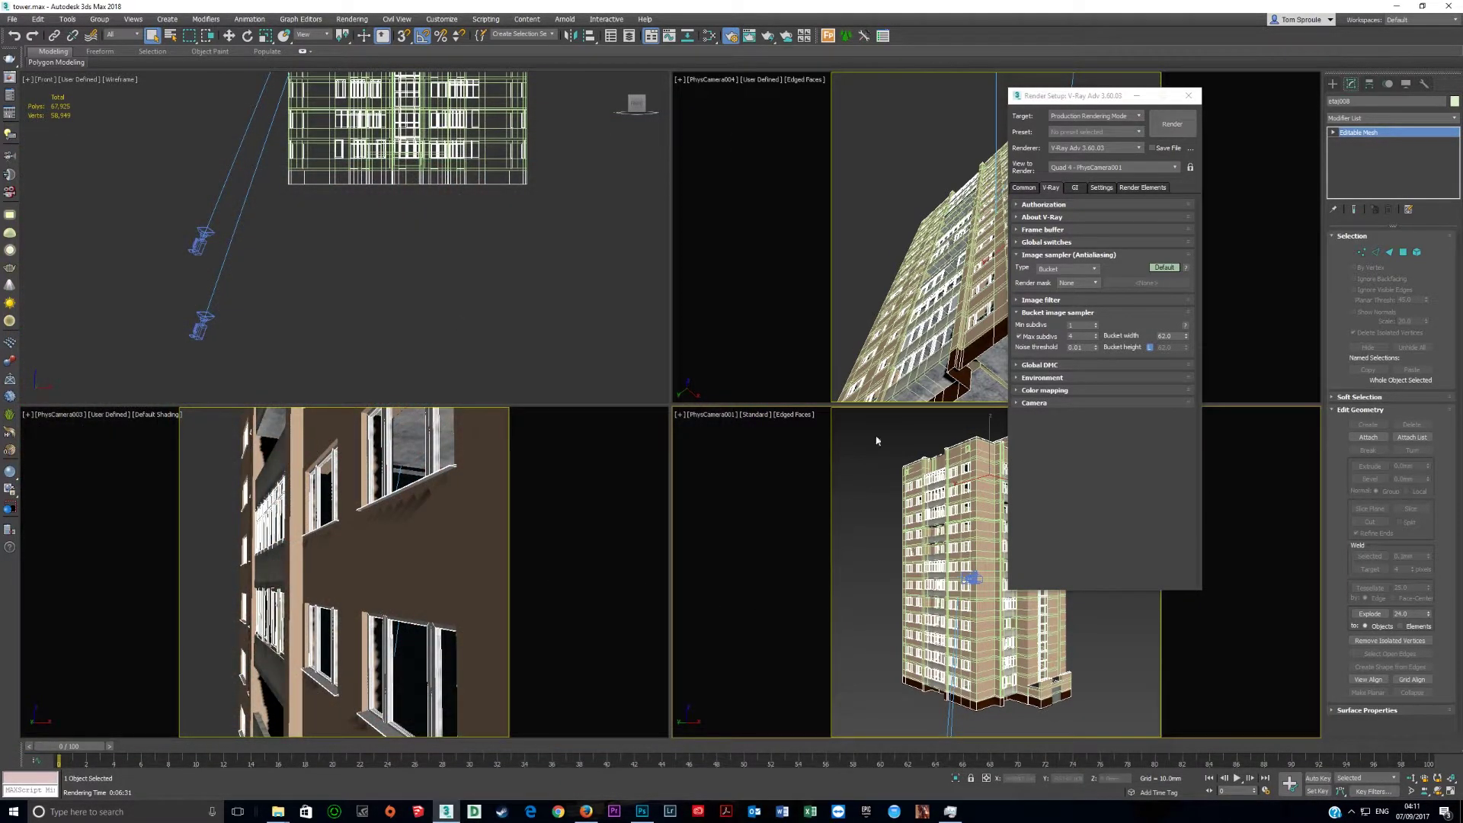
{"action": "left_click_drag", "start_coordinate": [1132, 105], "coordinate": [383, 65]}
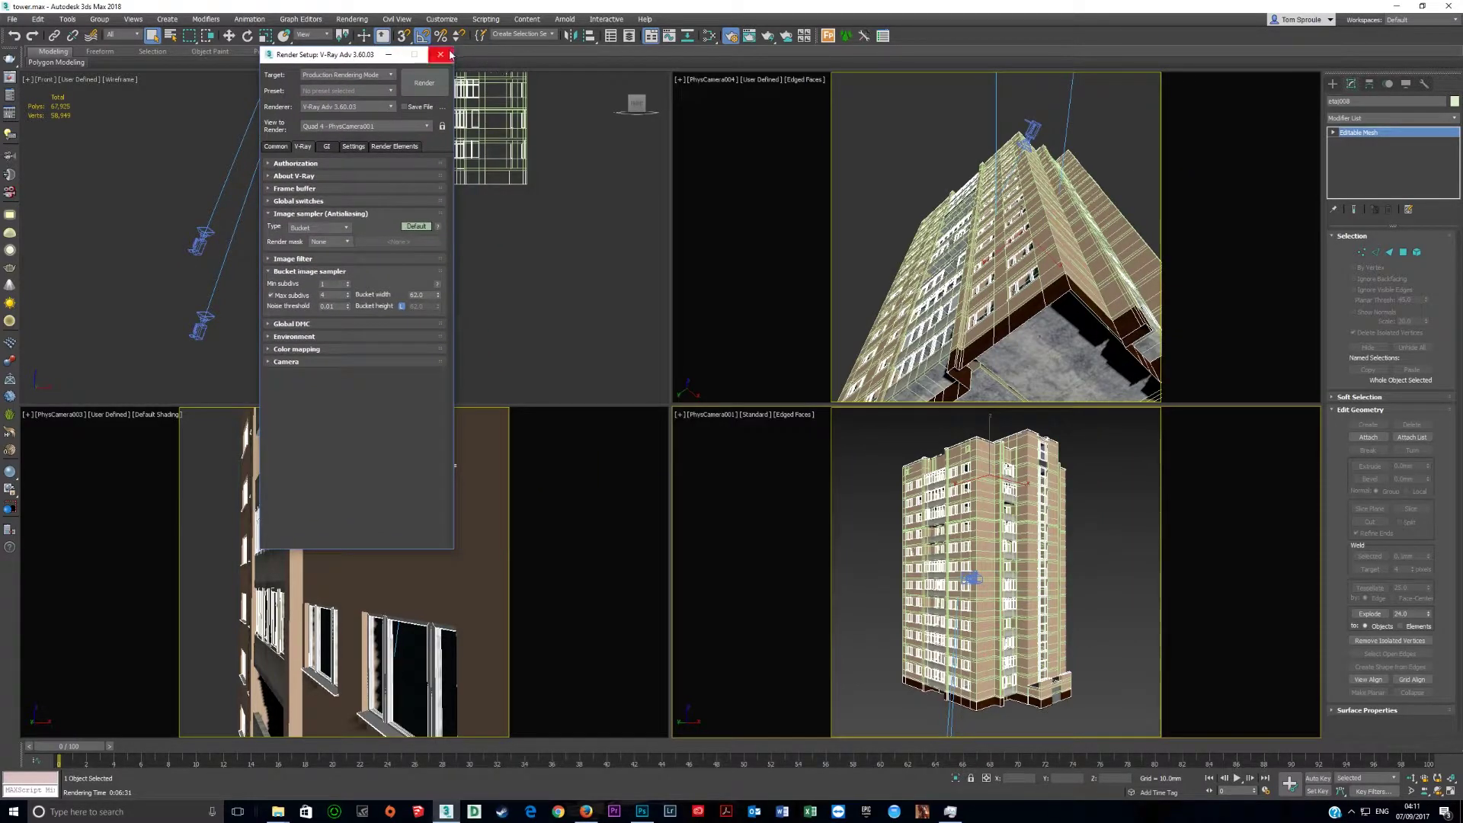
{"action": "left_click", "coordinate": [450, 54]}
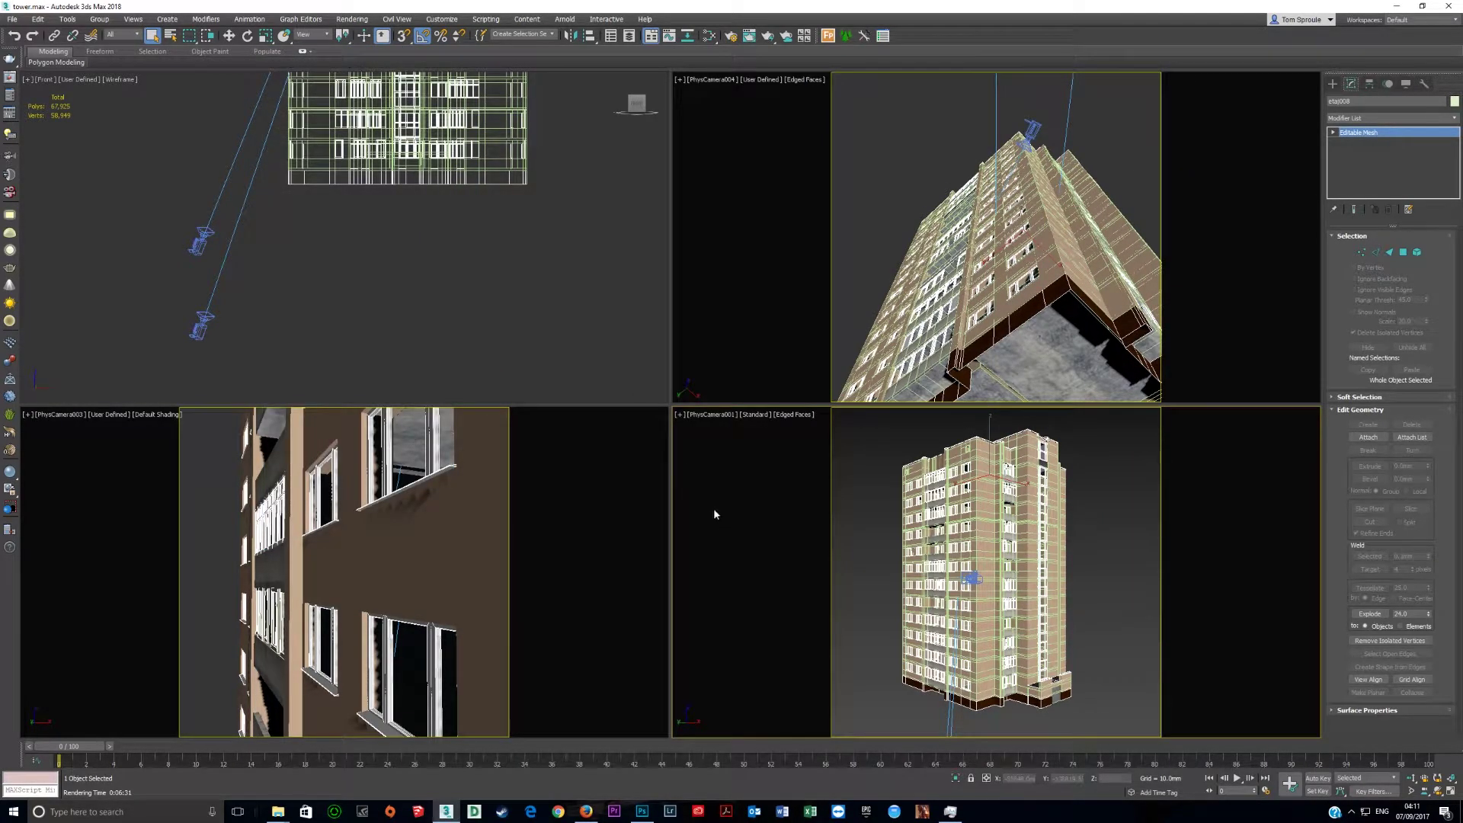
- Open the Slate editor with M and preview the brick Bitmaptexture node's image
{"action": "key", "text": "m"}
{"action": "middle_click_drag", "start_coordinate": [320, 279], "coordinate": [498, 396]}
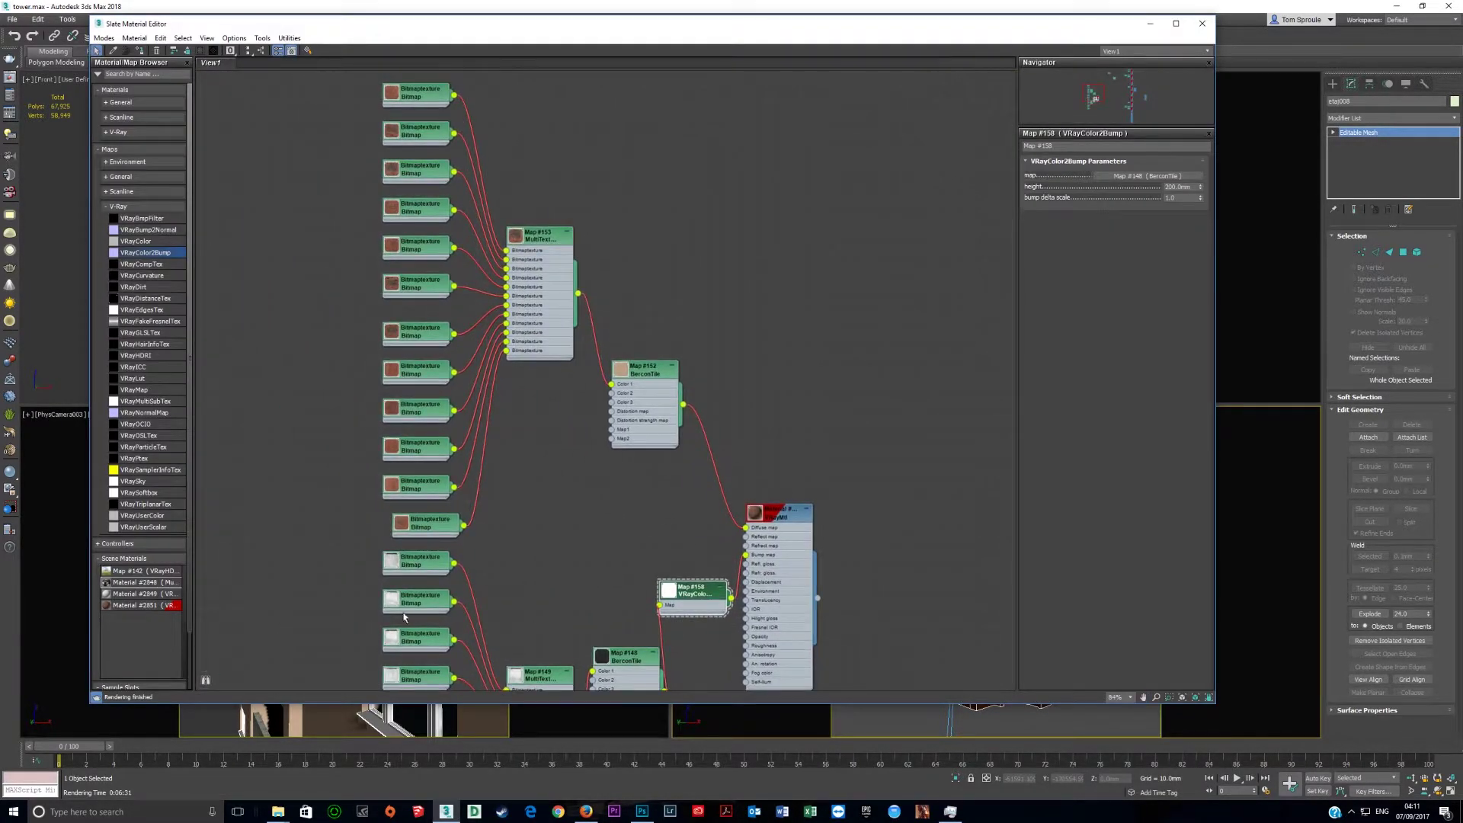
{"action": "mouse_move", "coordinate": [408, 549]}
{"action": "middle_mouse_down"}
{"action": "mouse_move", "coordinate": [432, 625]}
{"action": "mouse_move", "coordinate": [427, 569]}
{"action": "middle_mouse_up"}
{"action": "double_click", "coordinate": [444, 545]}
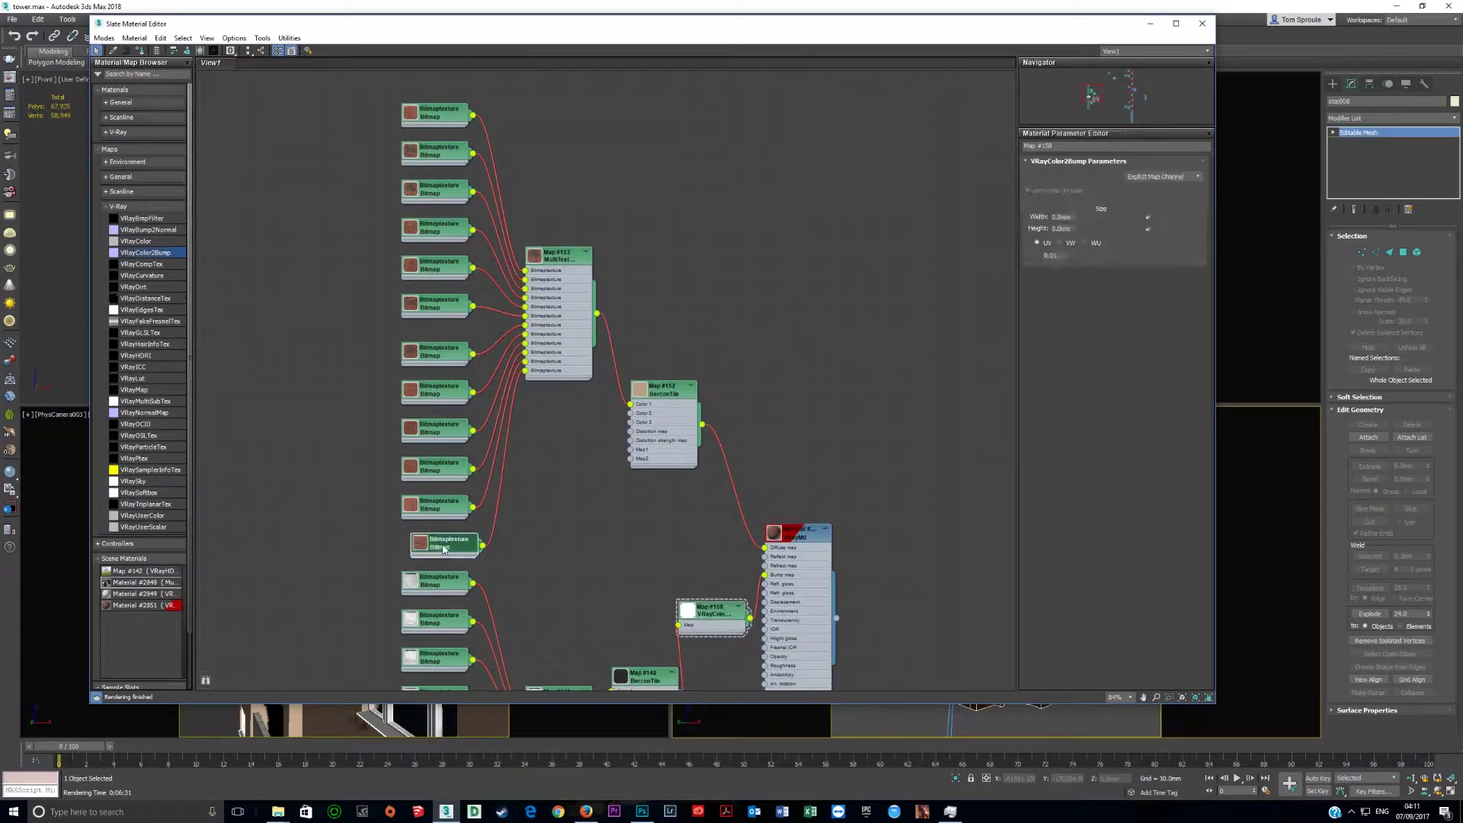
{"action": "left_click", "coordinate": [1176, 337]}
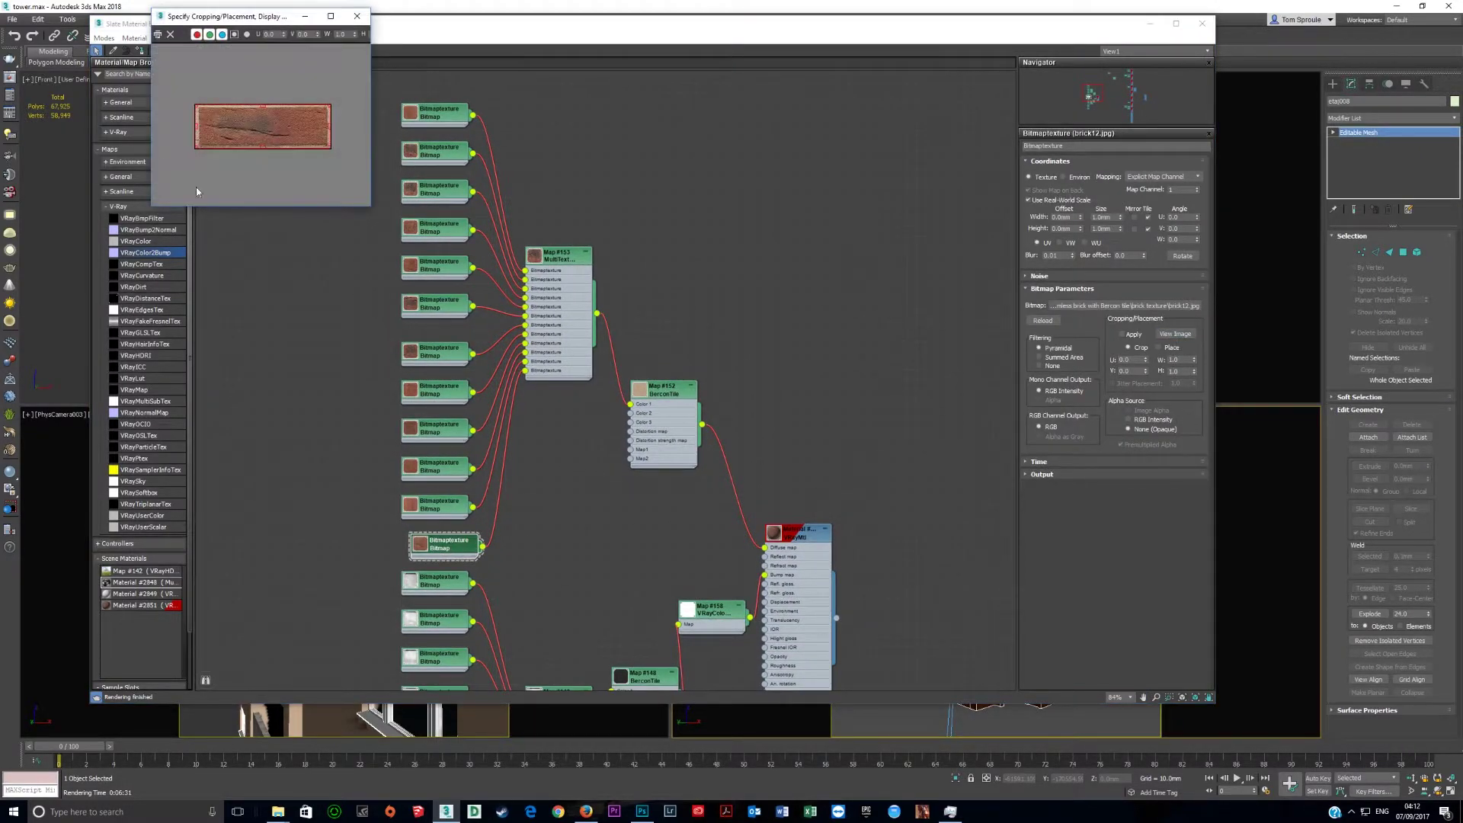
{"action": "left_click", "coordinate": [358, 16]}
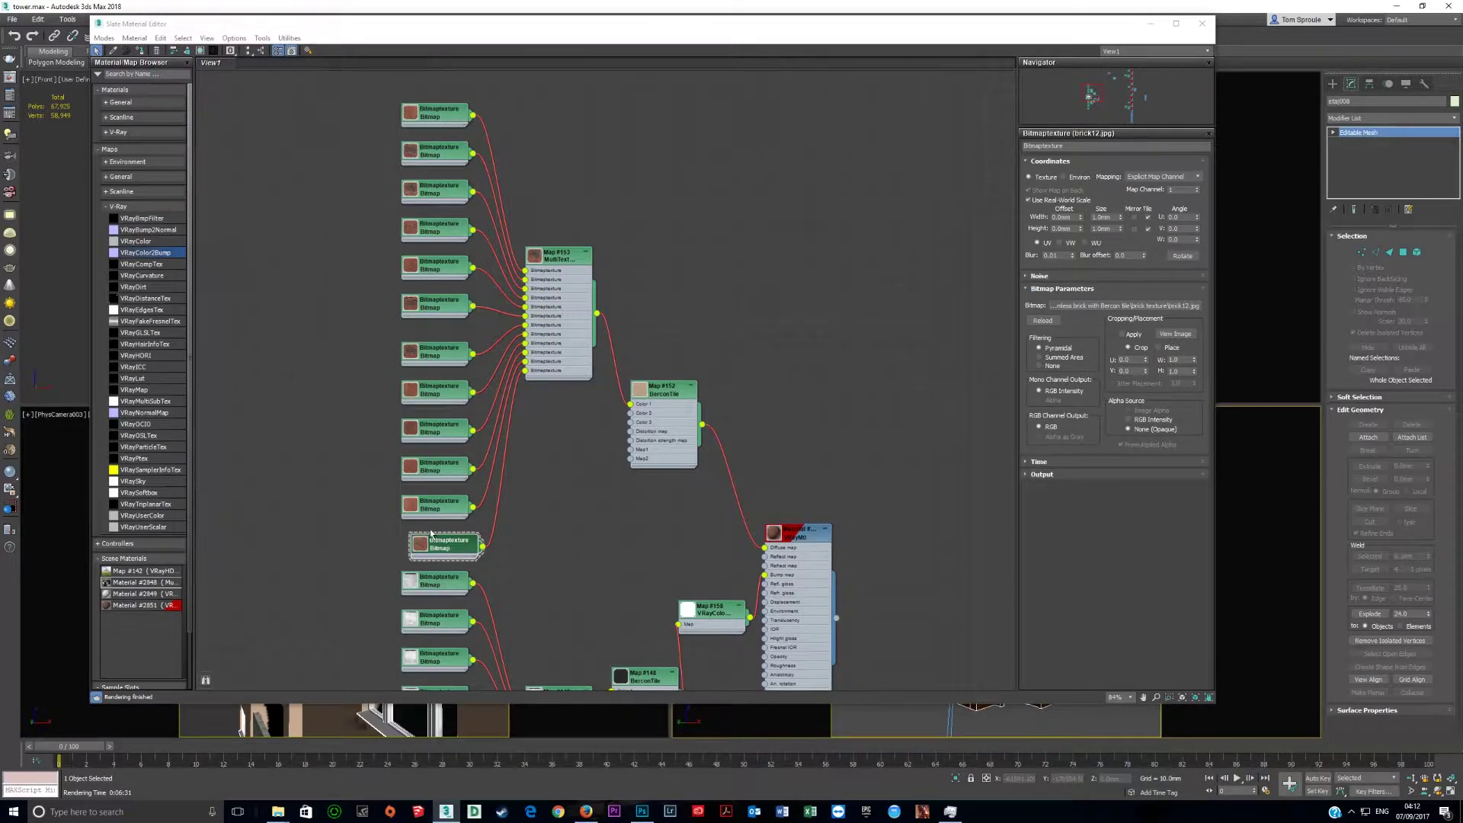
- Tidy the node graph and switch over to Photoshop
{"action": "left_click_drag", "start_coordinate": [431, 535], "coordinate": [422, 541]}
{"action": "middle_click_drag", "start_coordinate": [455, 564], "coordinate": [410, 393]}
{"action": "left_click", "coordinate": [642, 811]}
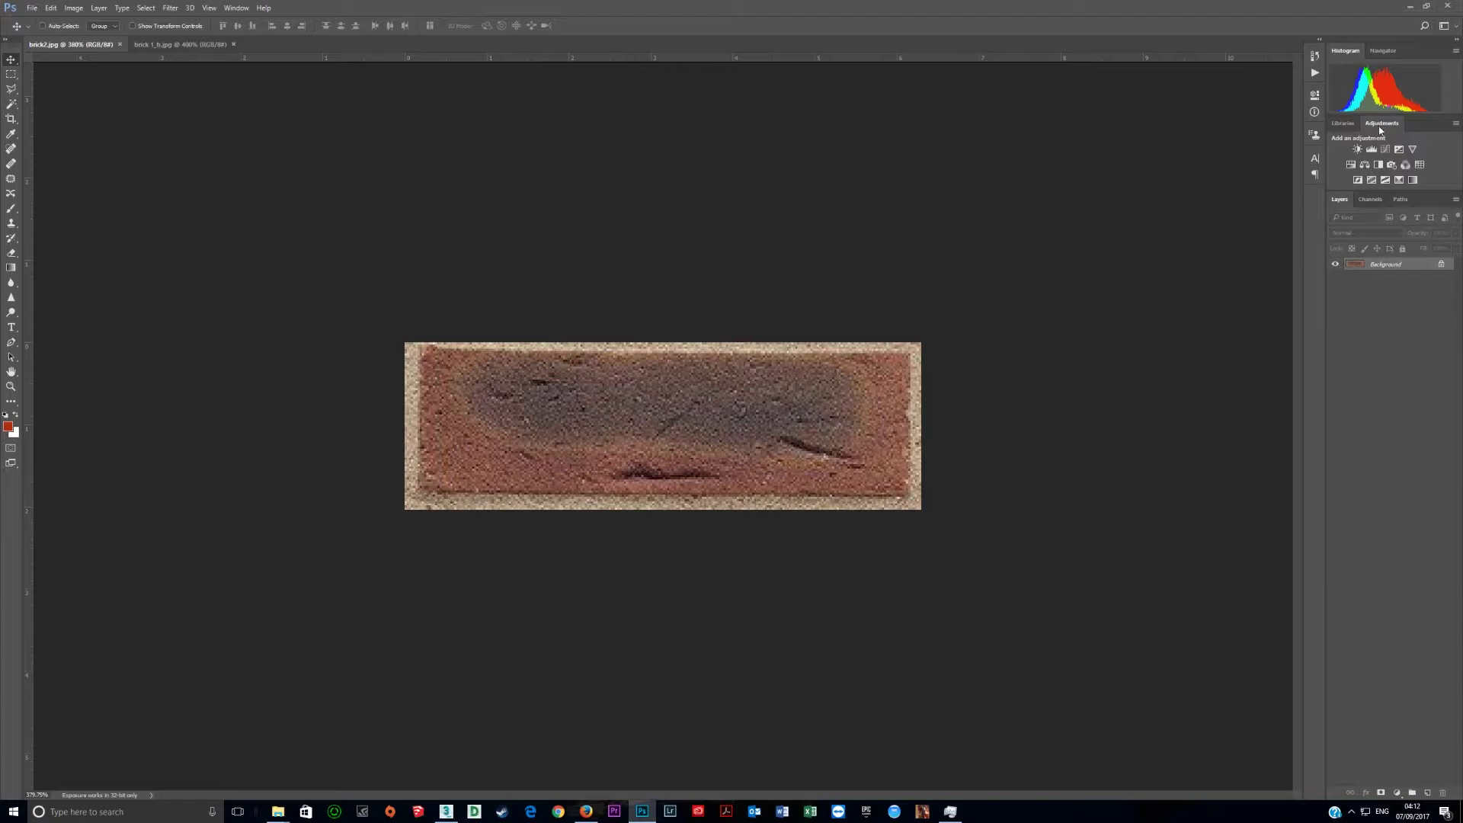
{"action": "left_click", "coordinate": [1445, 26]}
{"action": "left_click", "coordinate": [1445, 27]}
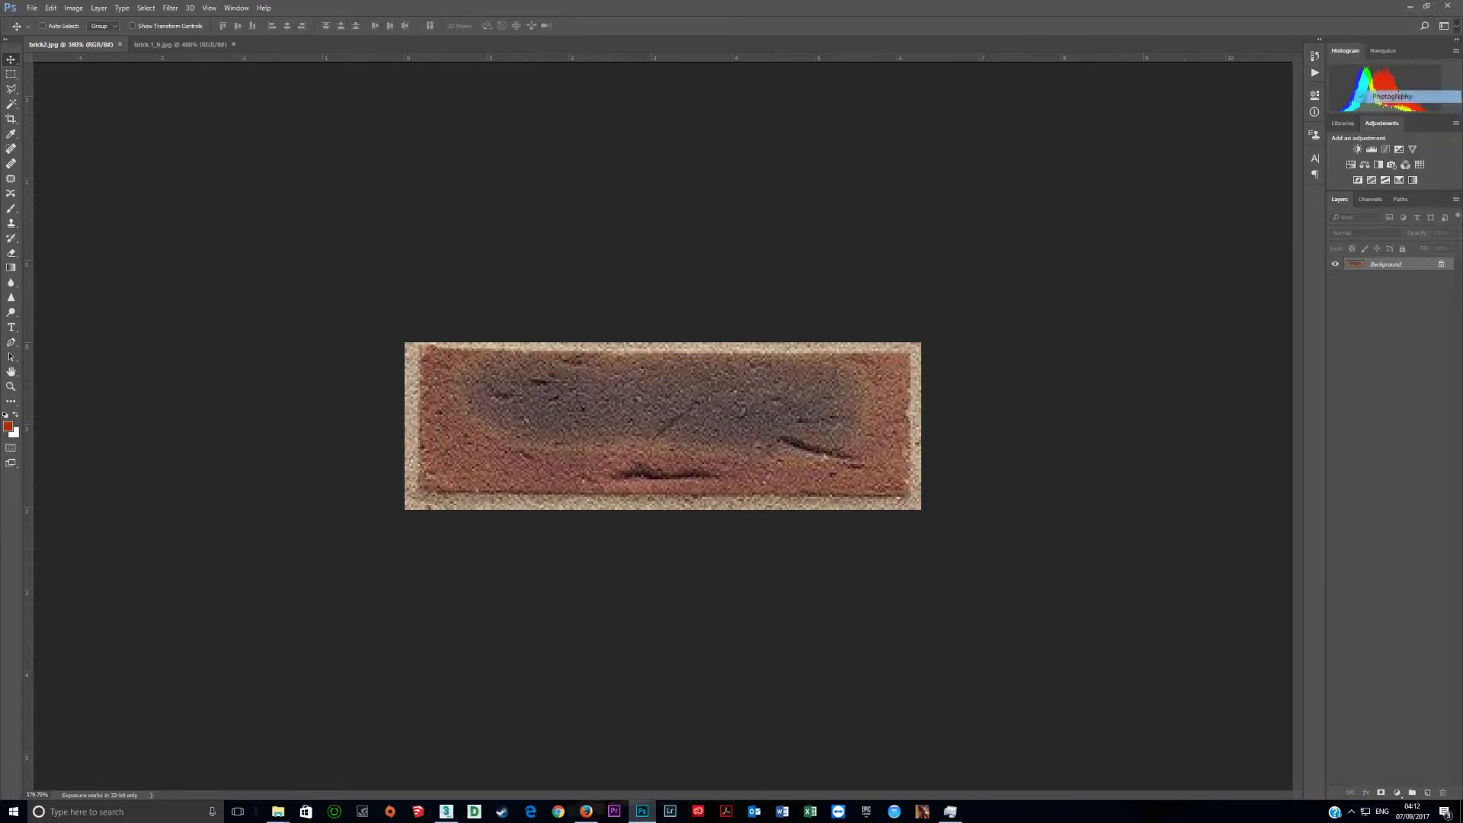
{"action": "left_click", "coordinate": [1445, 27]}
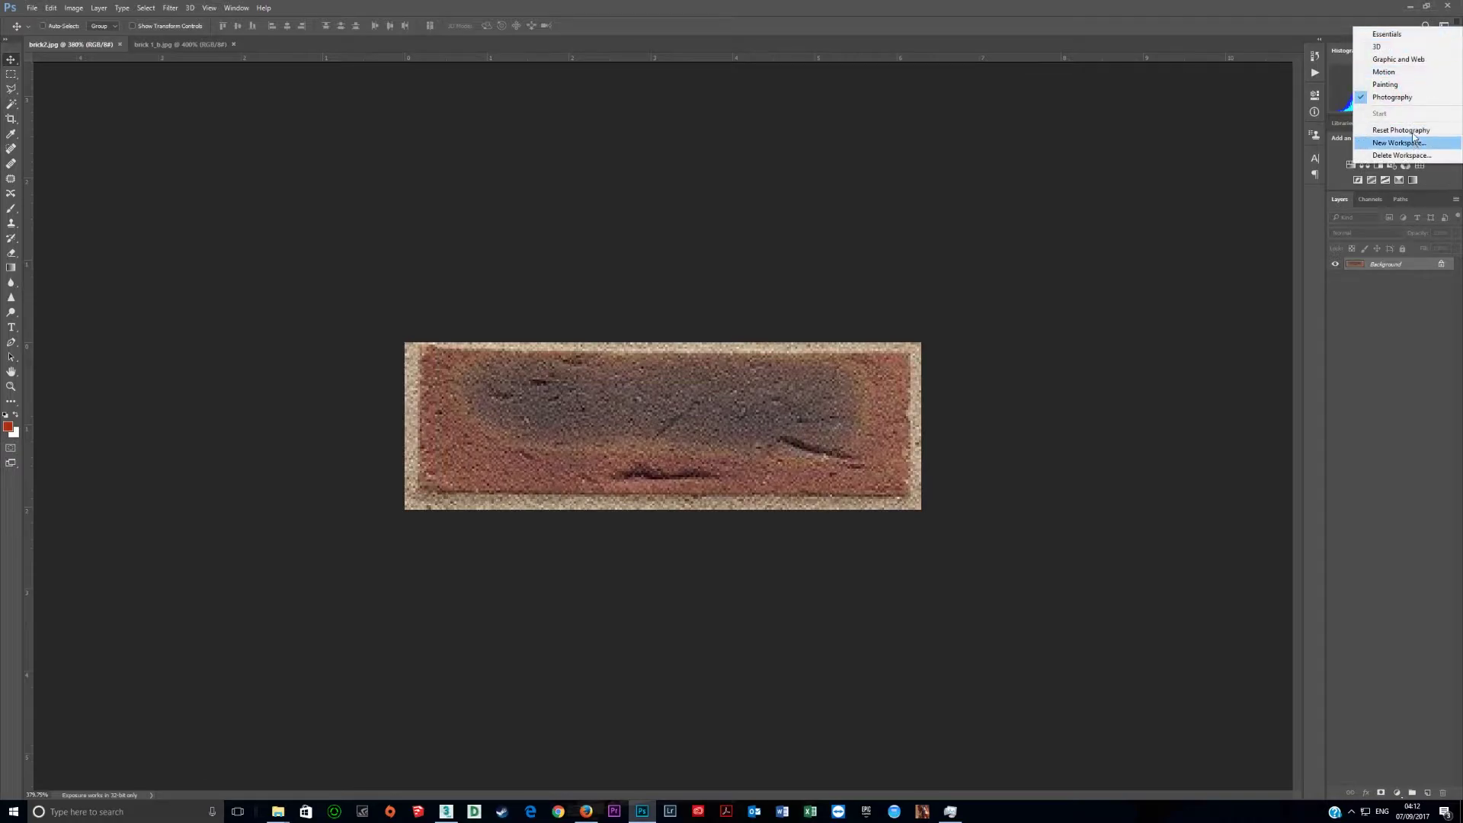
{"action": "left_click", "coordinate": [1332, 153]}
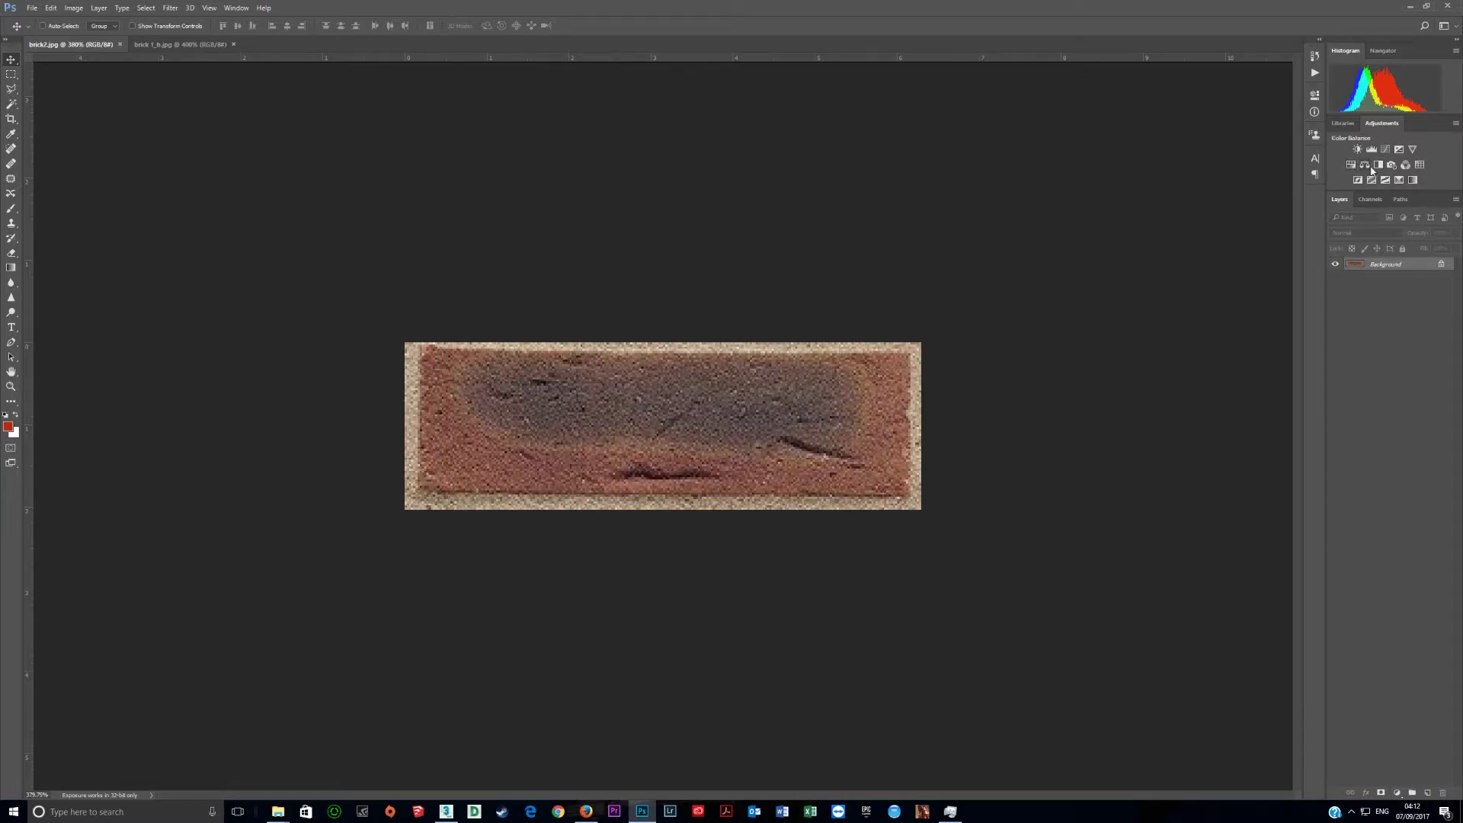
- Add Black & White, Invert and an S-shaped Curves adjustment, then select the Background layer
{"action": "left_click", "coordinate": [1378, 165]}
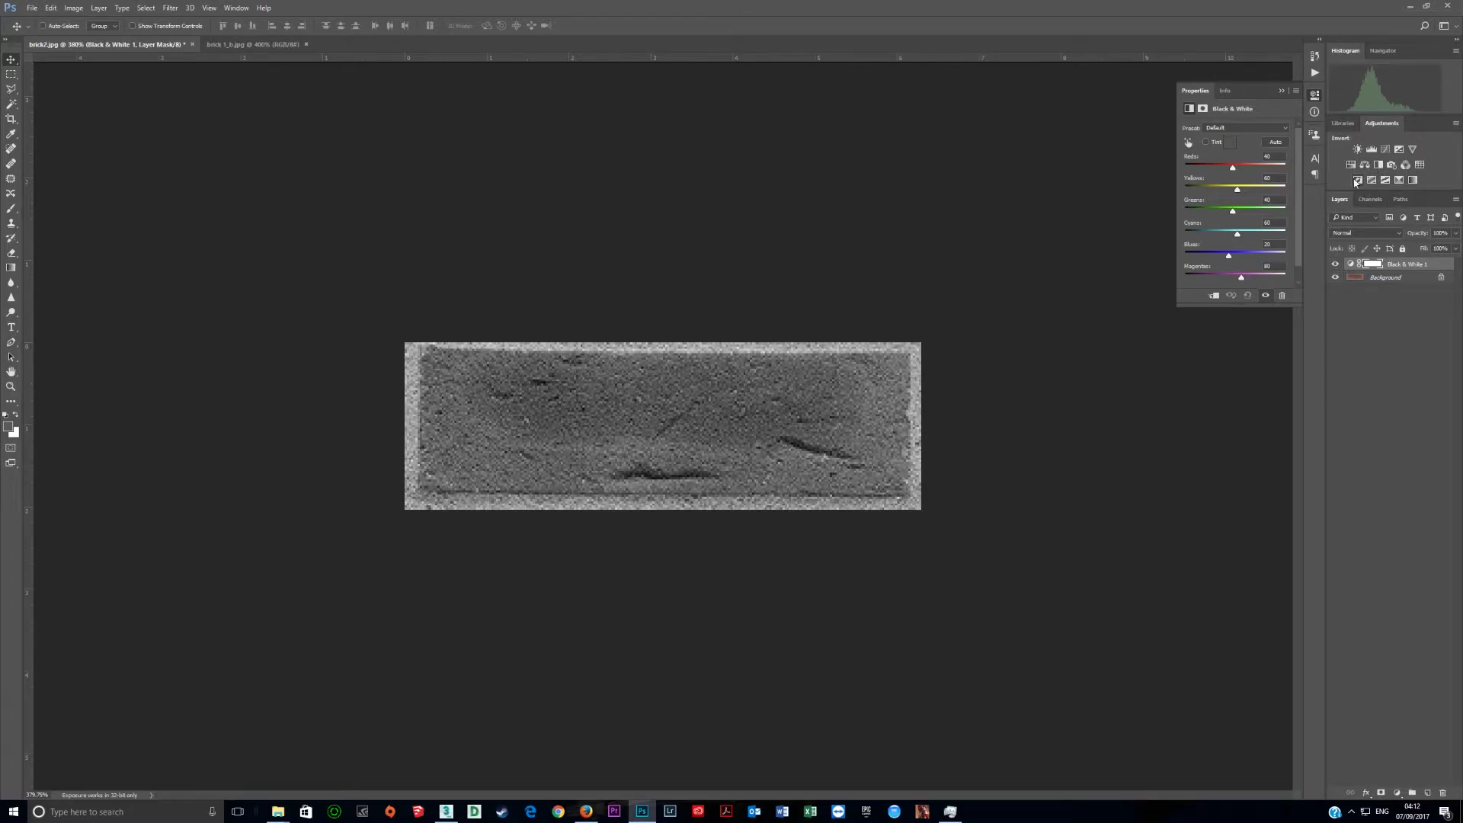
{"action": "left_click", "coordinate": [1356, 180]}
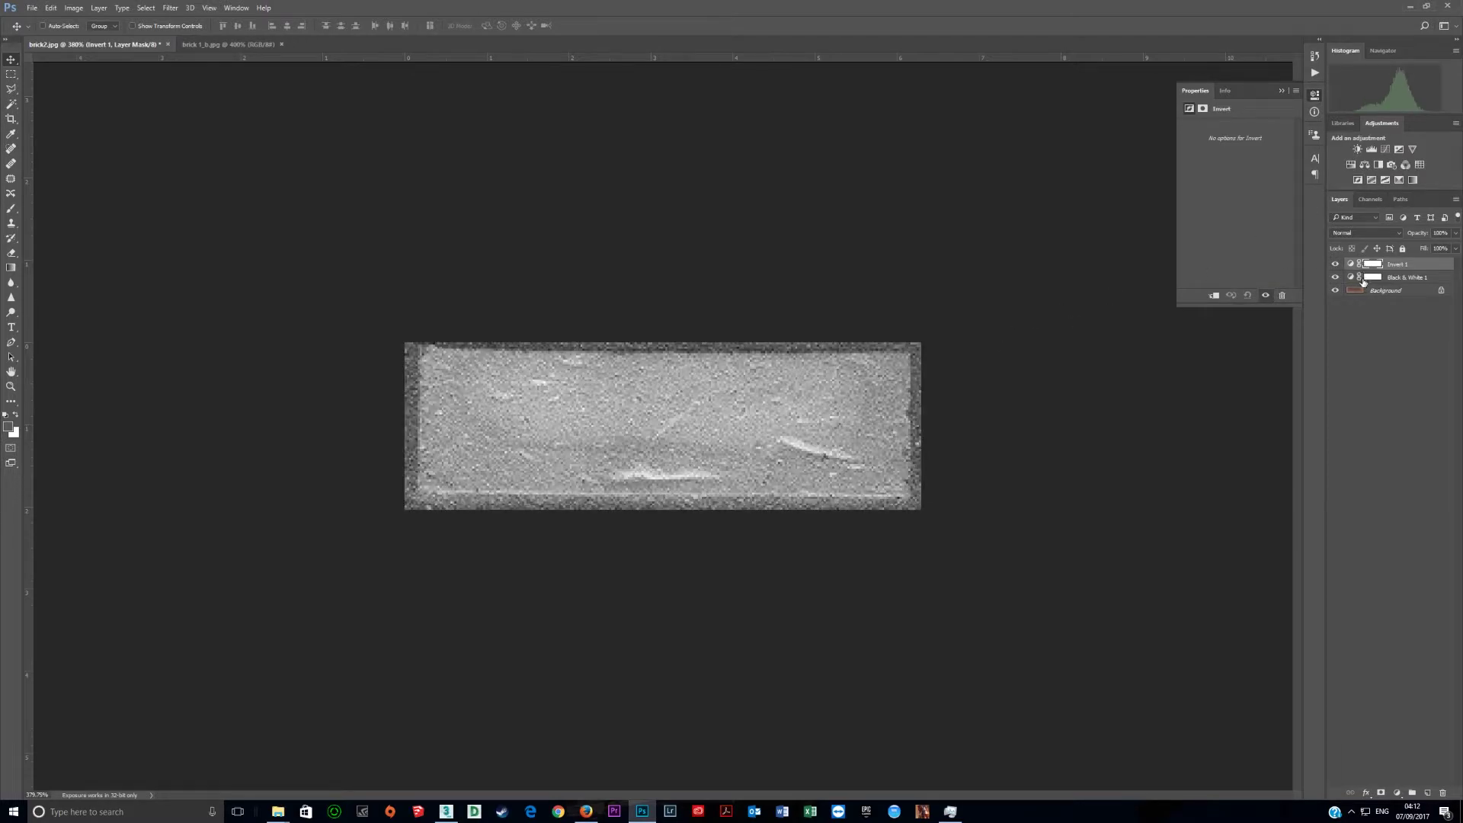
{"action": "left_click", "coordinate": [1386, 149]}
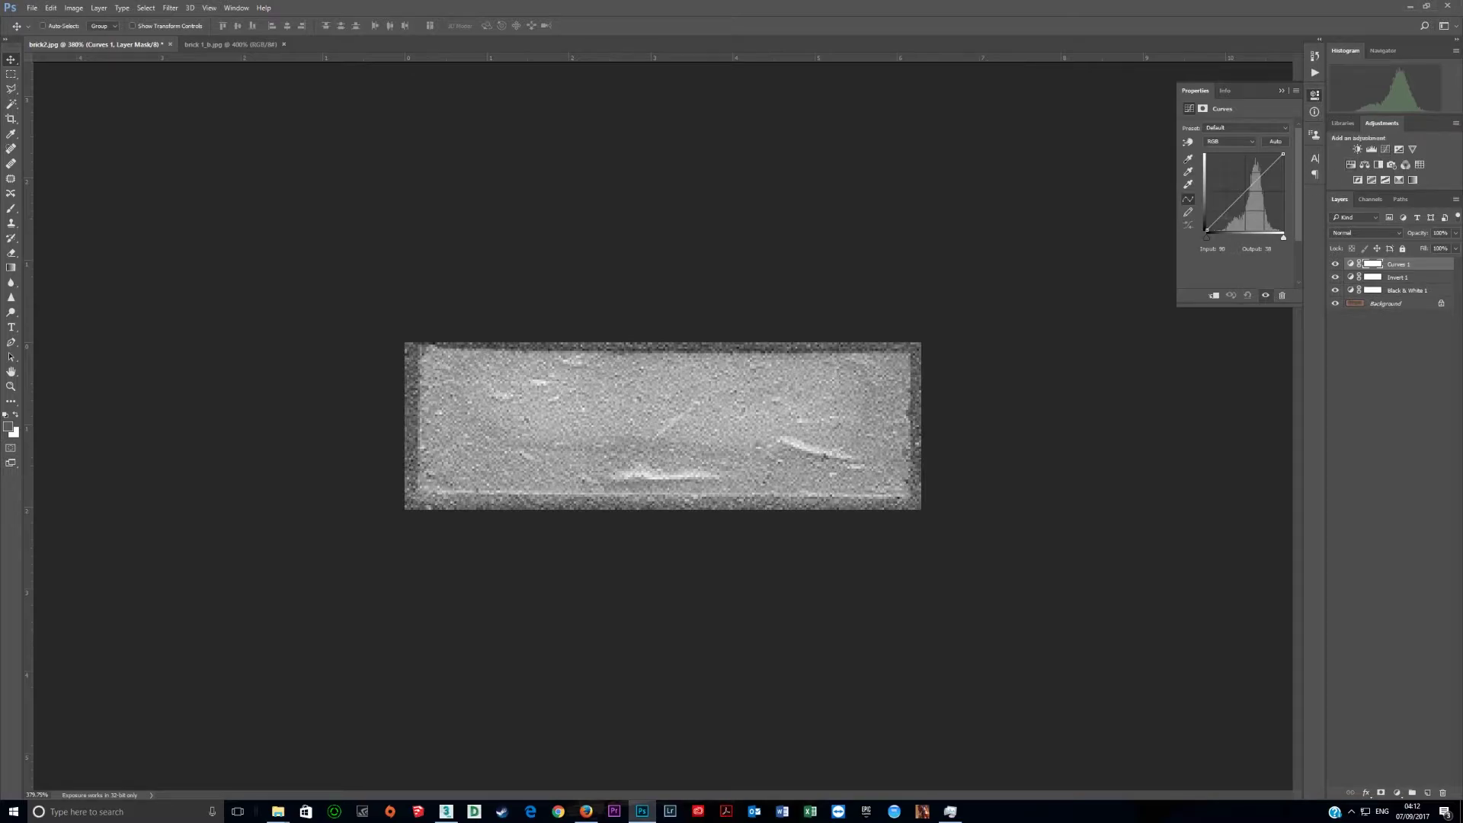
{"action": "left_click_drag", "start_coordinate": [1223, 216], "coordinate": [1251, 175]}
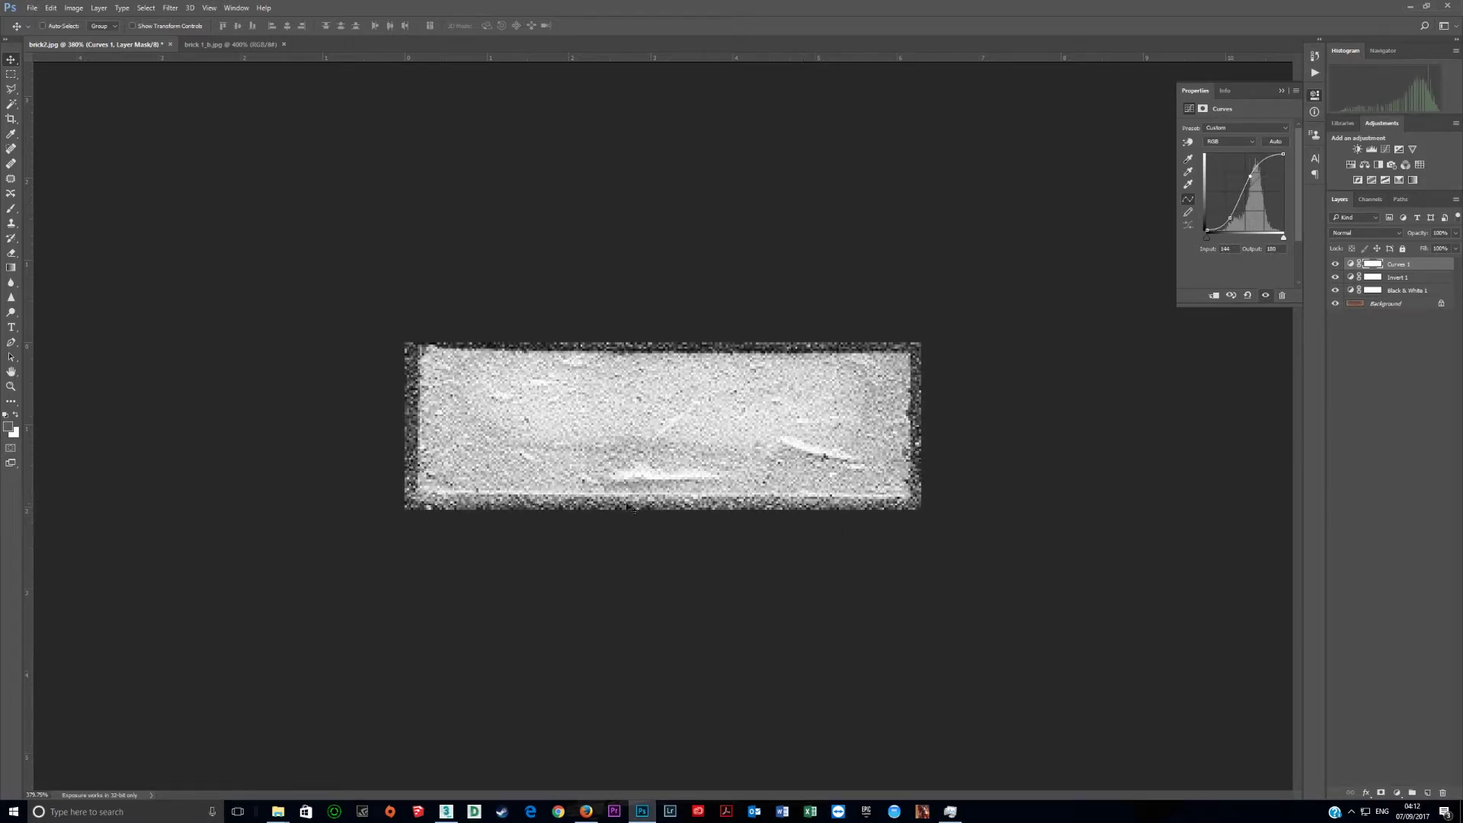
{"action": "left_click", "coordinate": [1401, 304]}
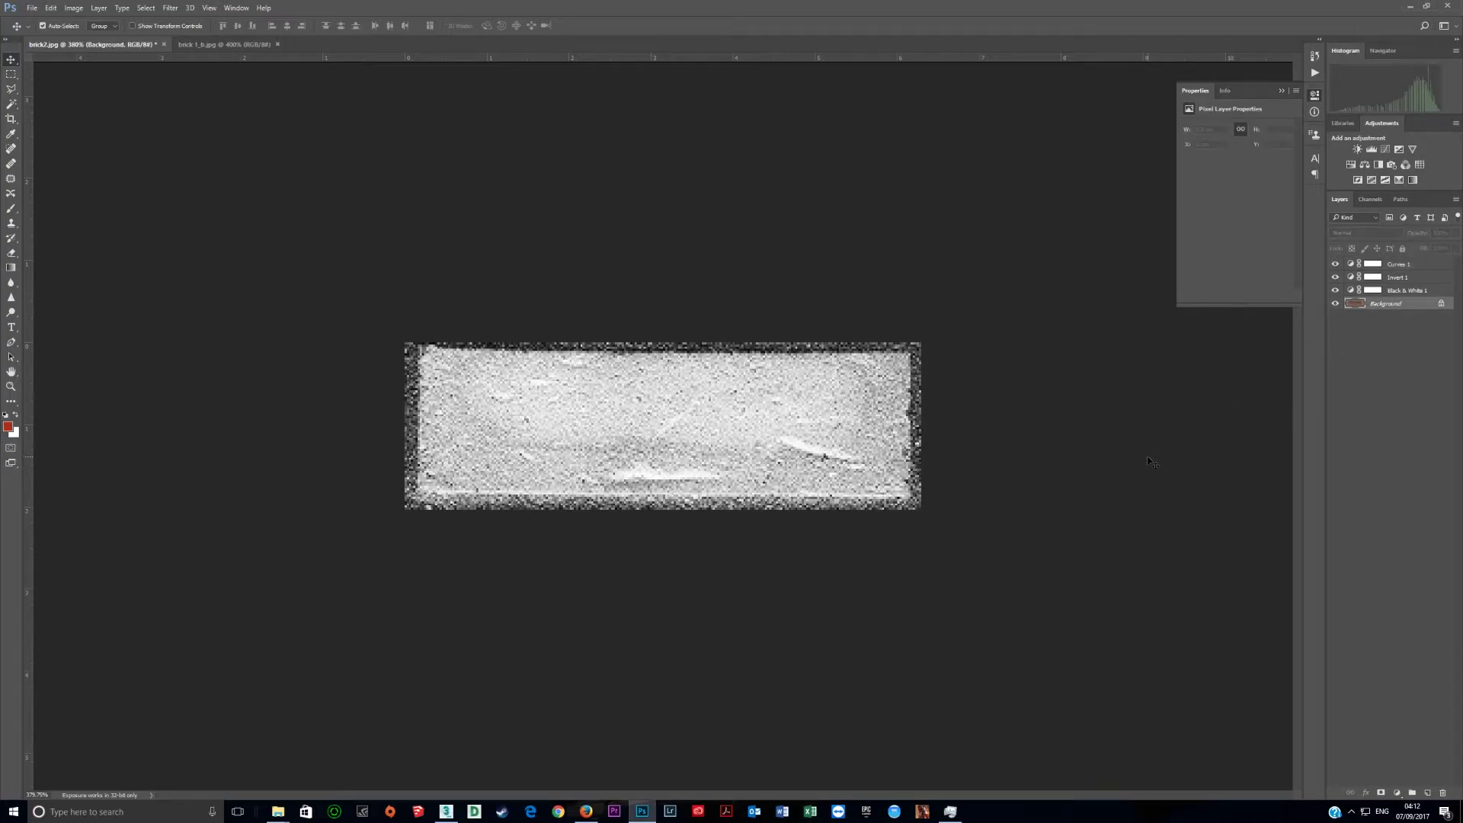
- Copy the Background layer with Ctrl+J and apply a Gaussian Blur of radius 2 pixels
{"action": "key", "text": "ctrl+j"}
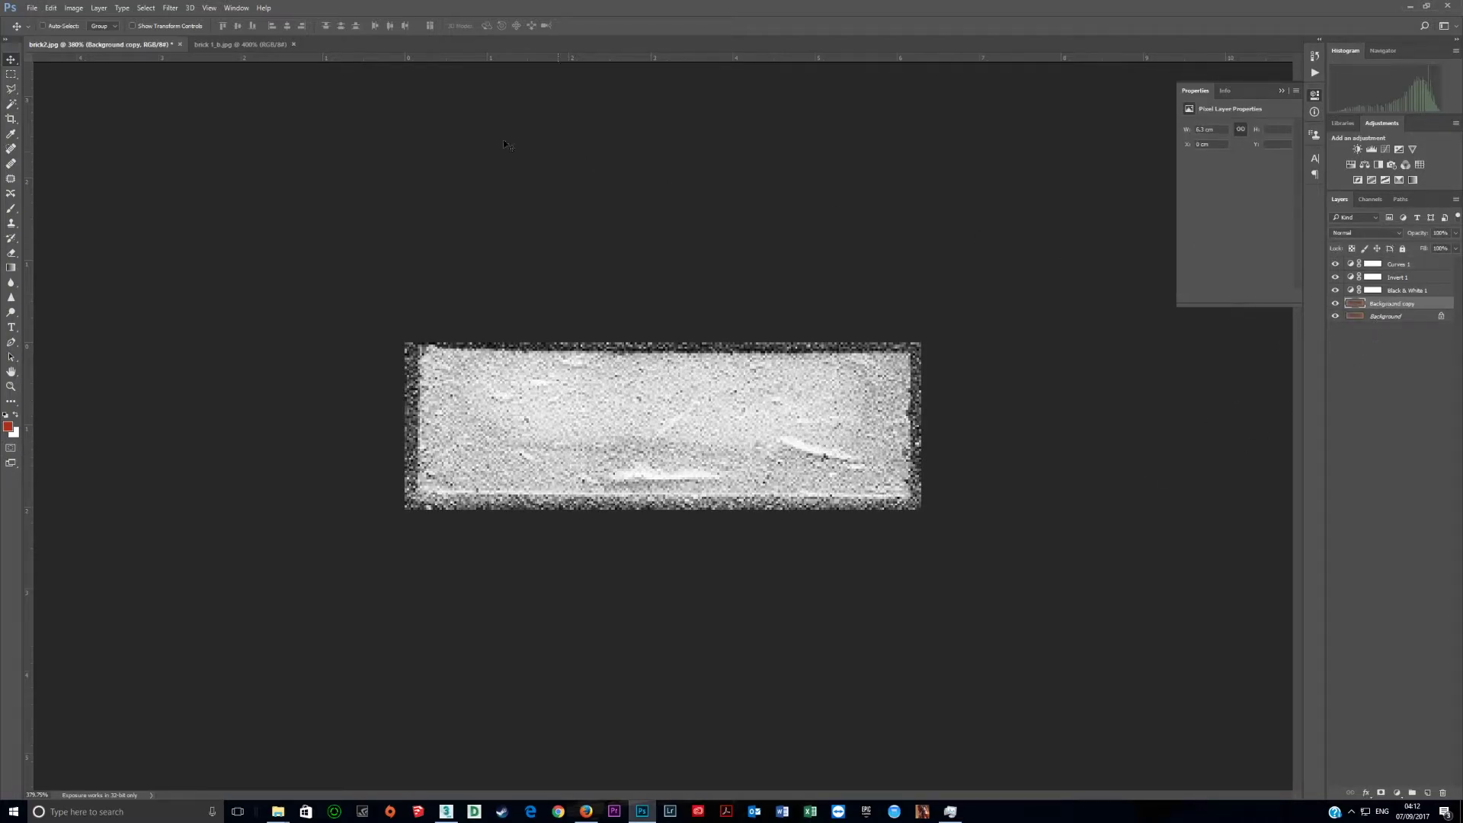
{"action": "left_click", "coordinate": [171, 8]}
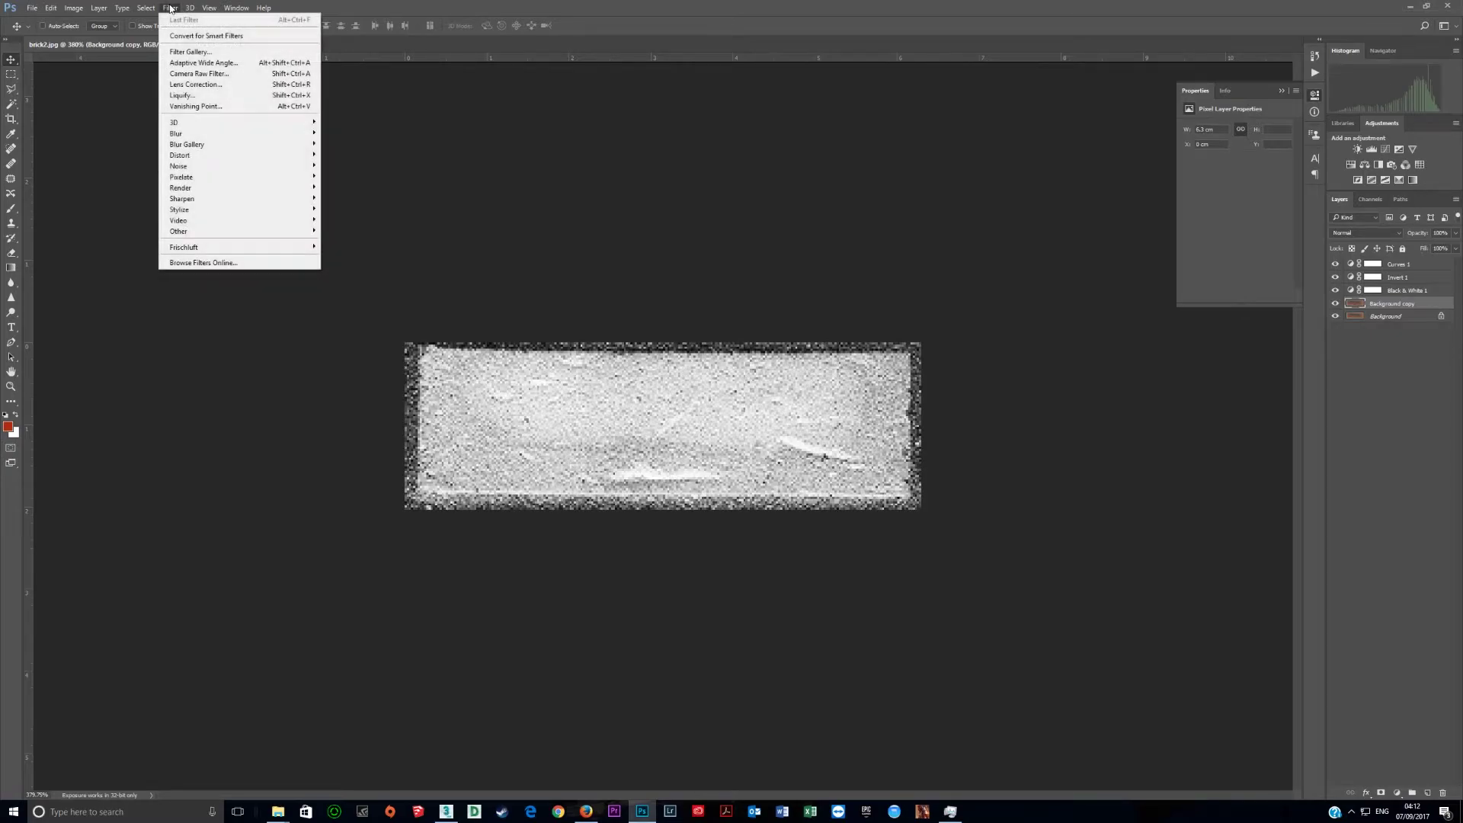
{"action": "mouse_move", "coordinate": [204, 135]}
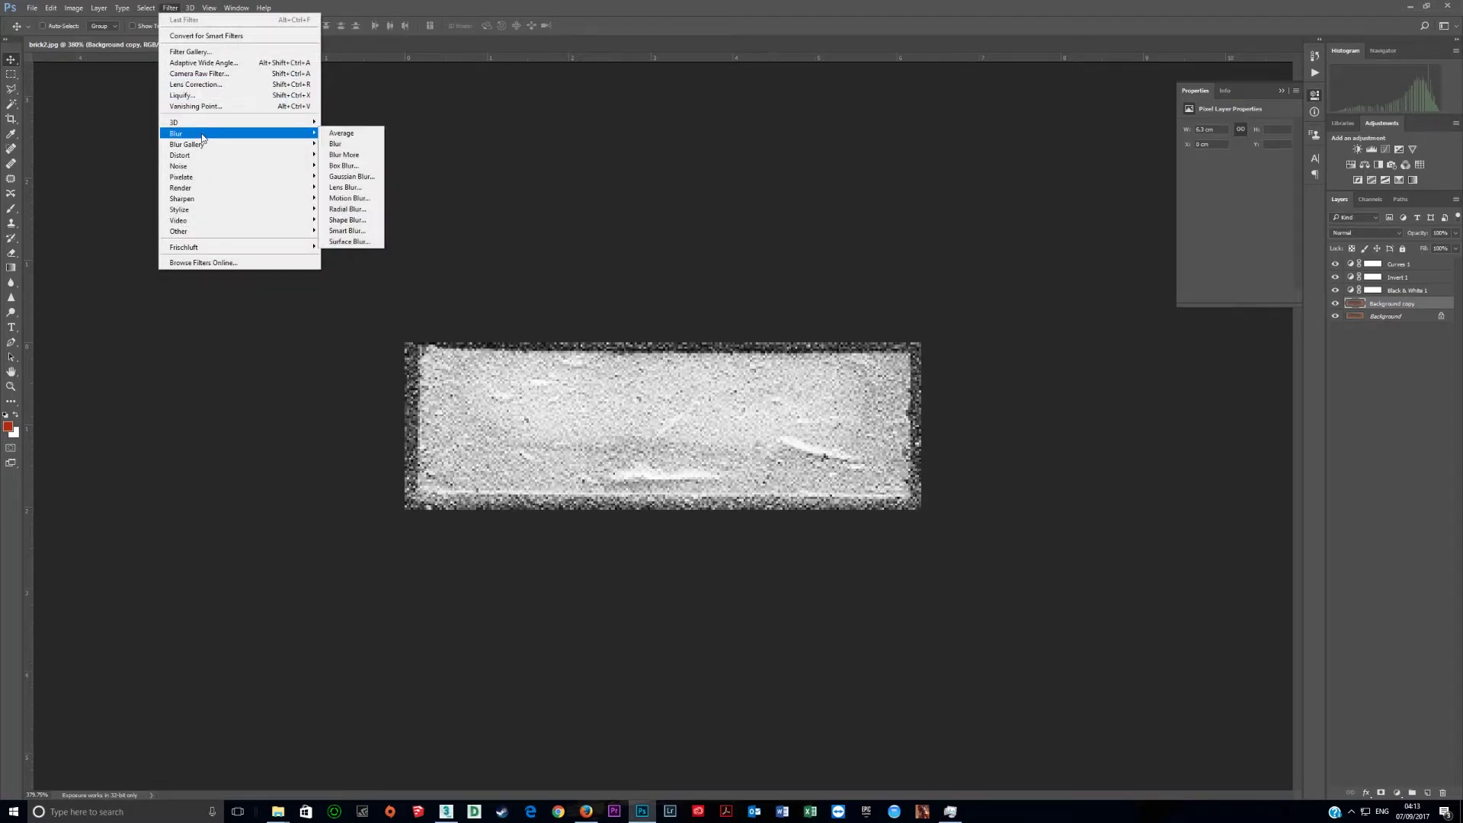
{"action": "left_click", "coordinate": [347, 176]}
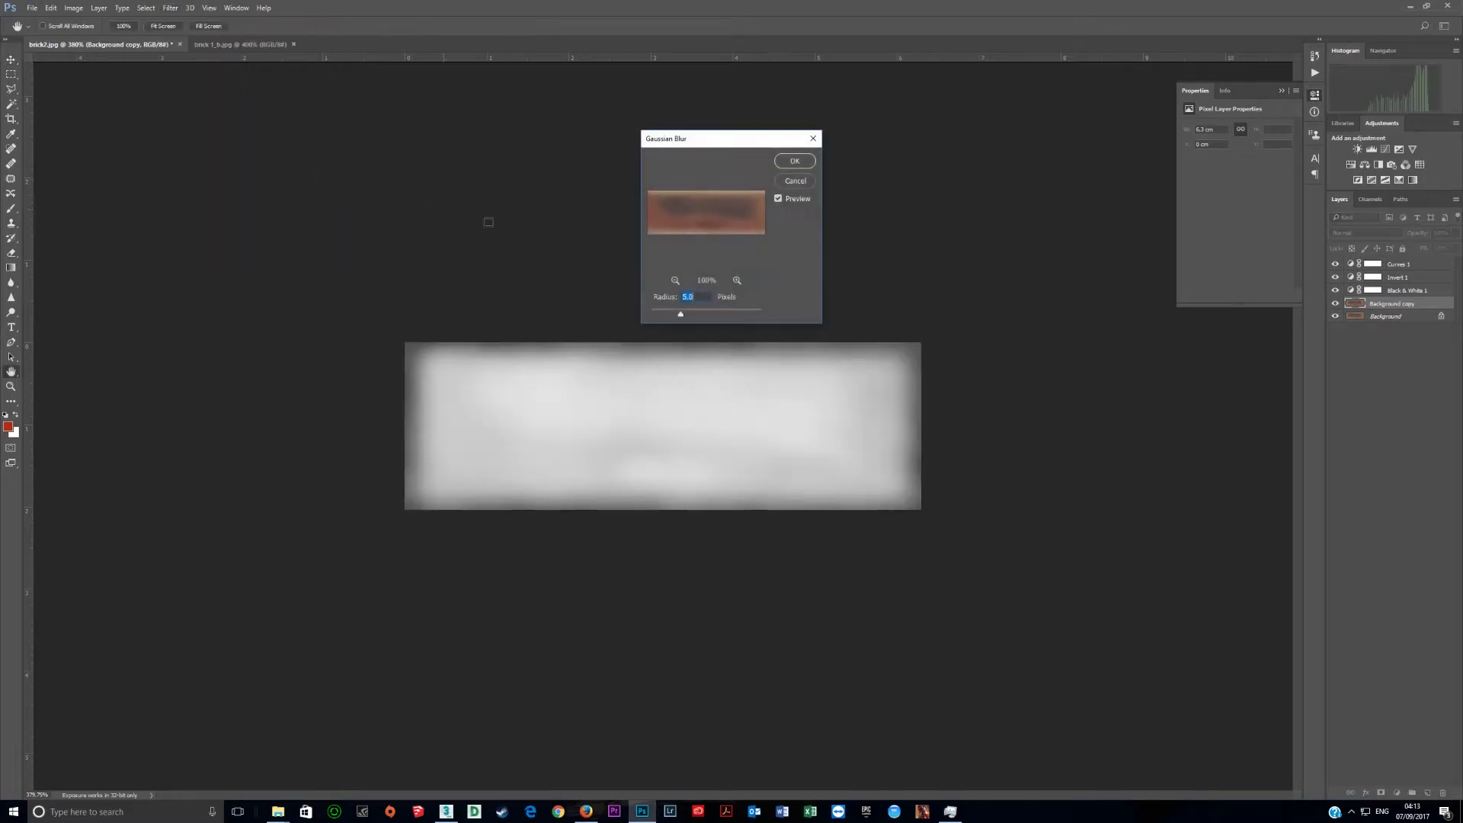
{"action": "type", "text": "1"}
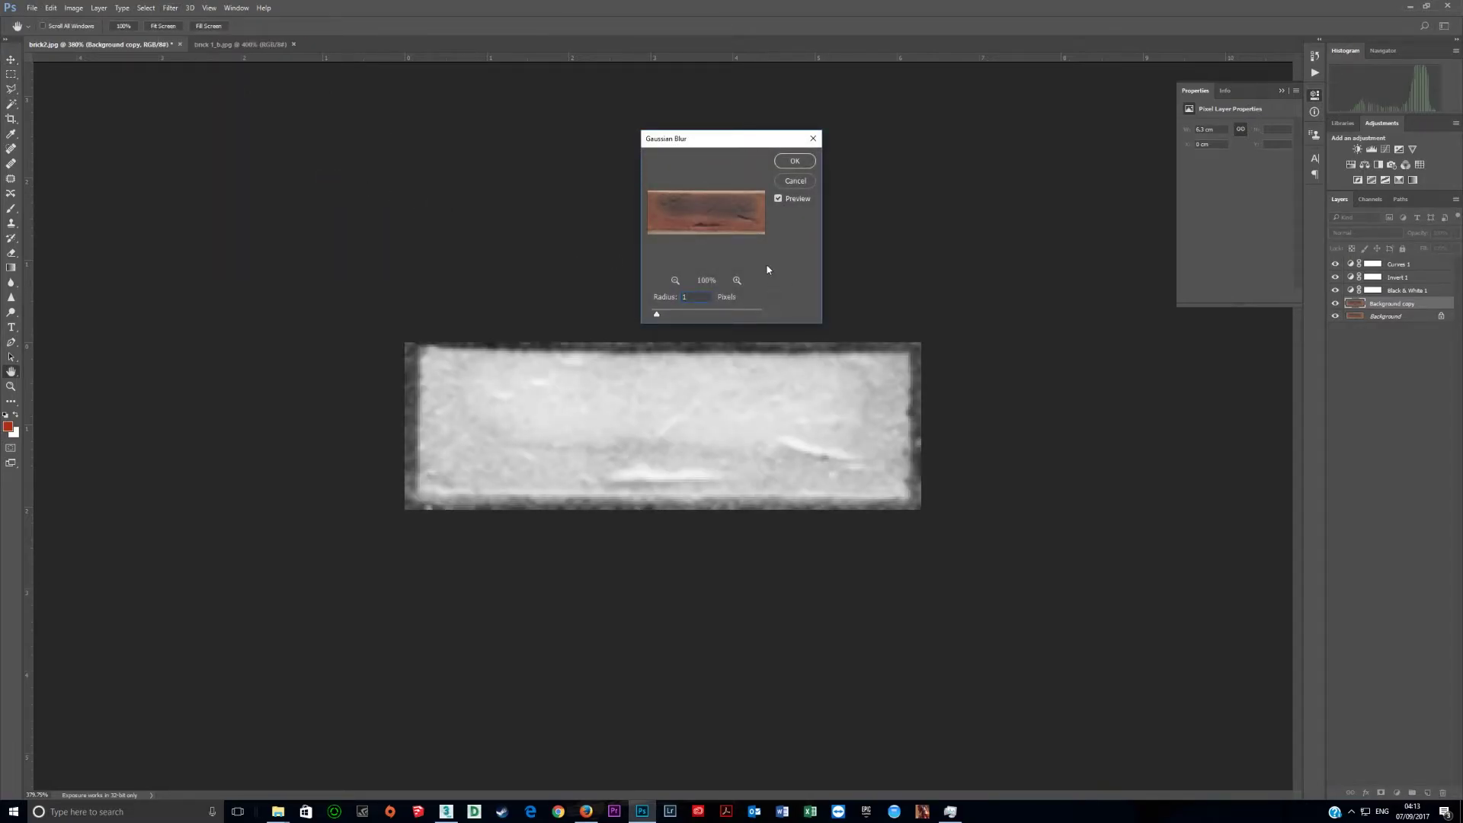
{"action": "left_click_drag", "start_coordinate": [656, 314], "coordinate": [663, 314]}
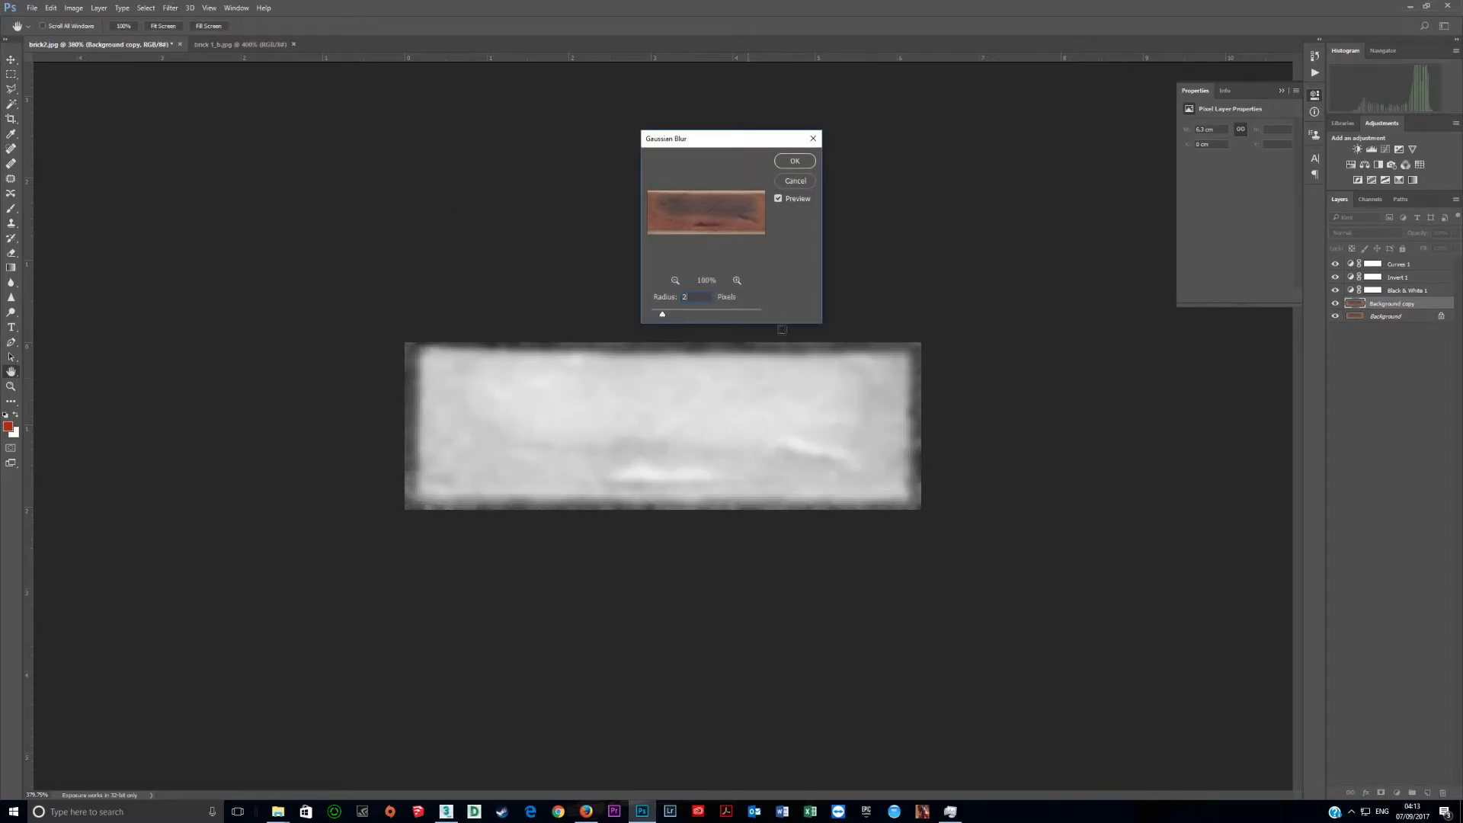
{"action": "left_click", "coordinate": [795, 161]}
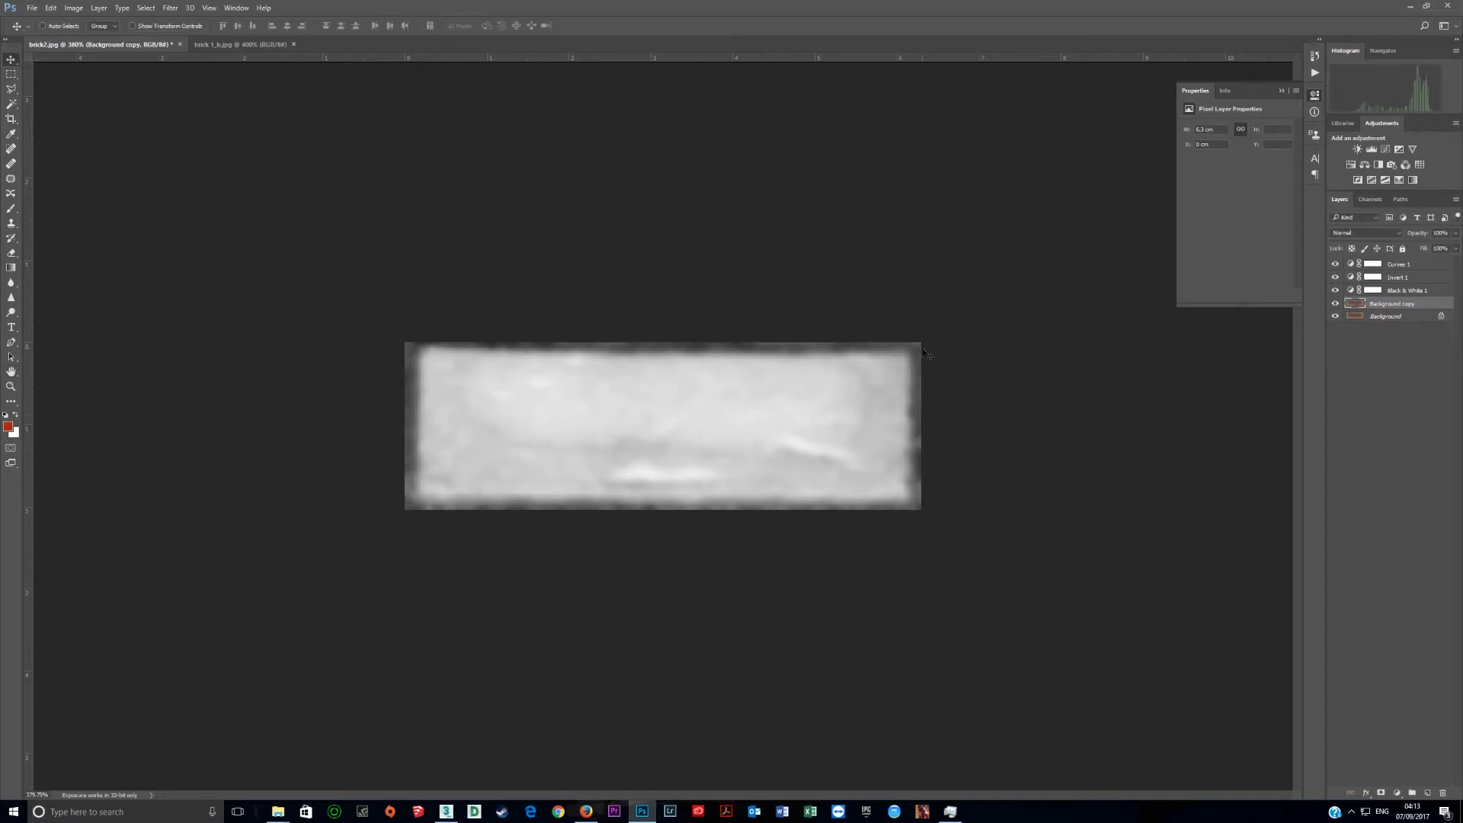
- Pick the Brush tool and shrink its tip to about 16 px
{"action": "key", "text": "b"}
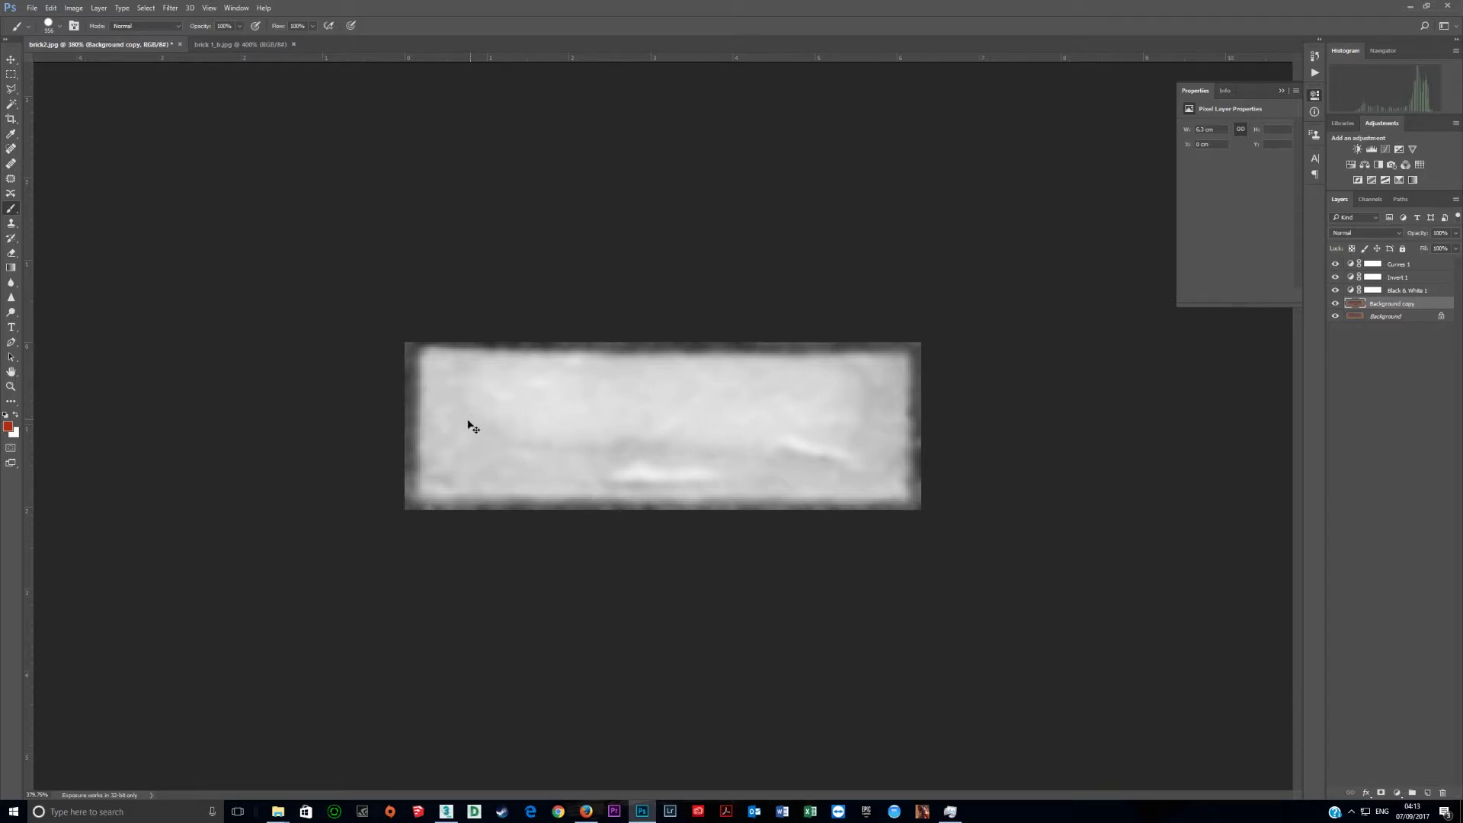
{"action": "right_click_drag", "start_coordinate": [448, 433], "coordinate": [466, 436], "text": "alt"}
{"action": "right_click_drag", "start_coordinate": [603, 429], "coordinate": [344, 415], "text": "alt"}
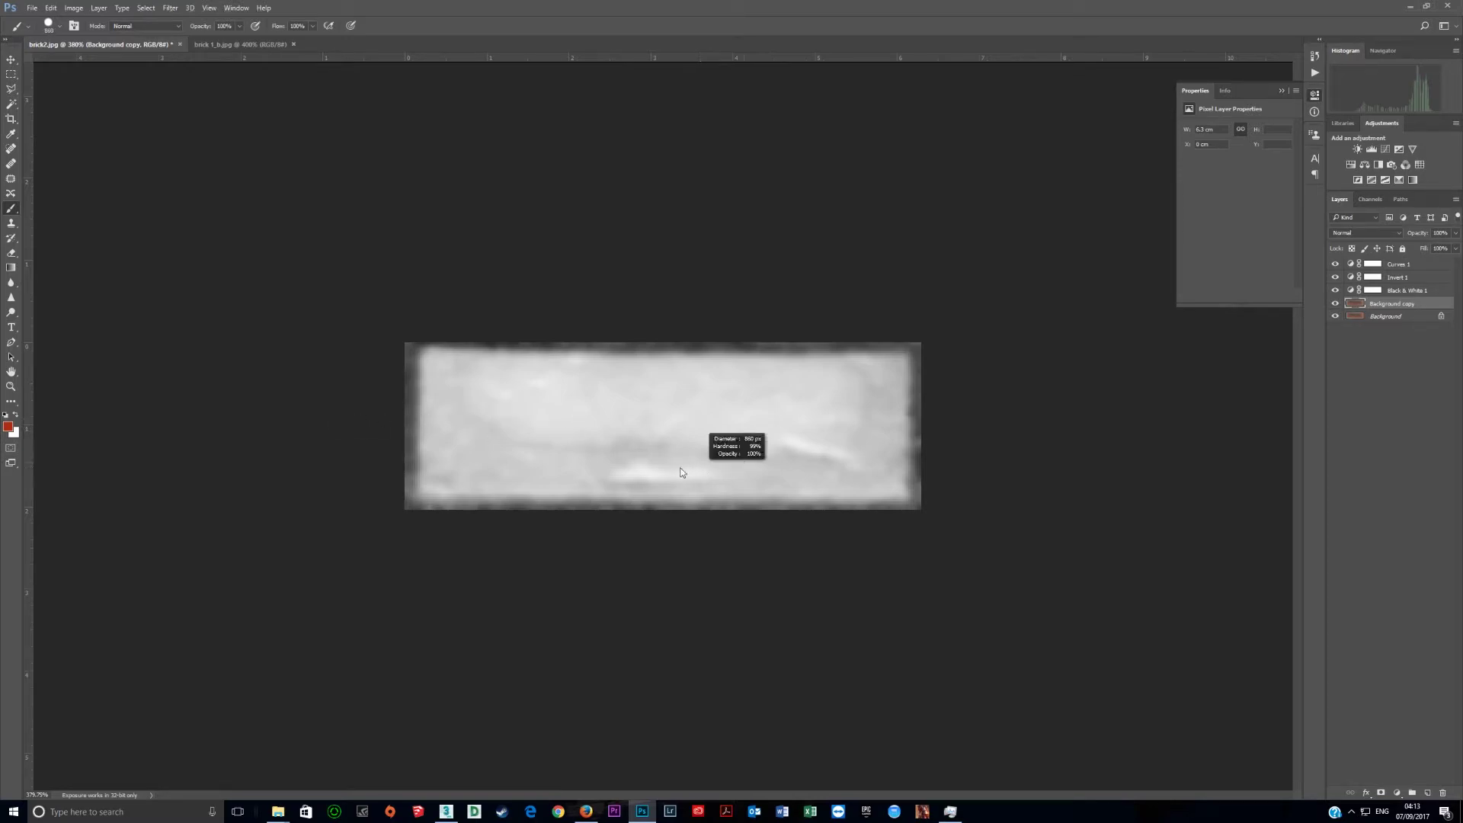
{"action": "right_click_drag", "start_coordinate": [681, 472], "coordinate": [88, 445], "text": "alt"}
{"action": "right_click_drag", "start_coordinate": [777, 471], "coordinate": [557, 471], "text": "alt"}
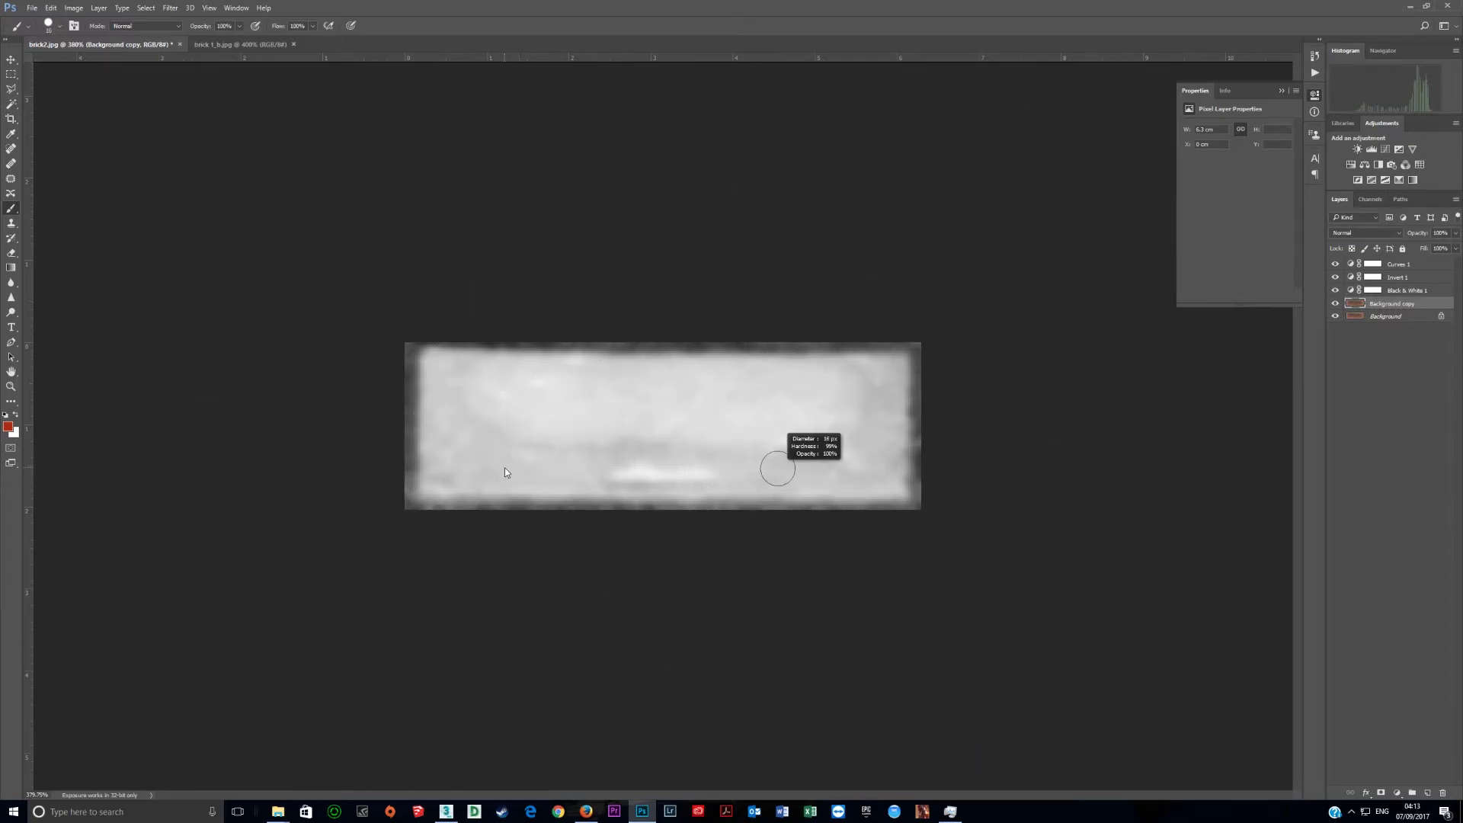
{"action": "right_click_drag", "start_coordinate": [777, 469], "coordinate": [777, 469], "text": "alt"}
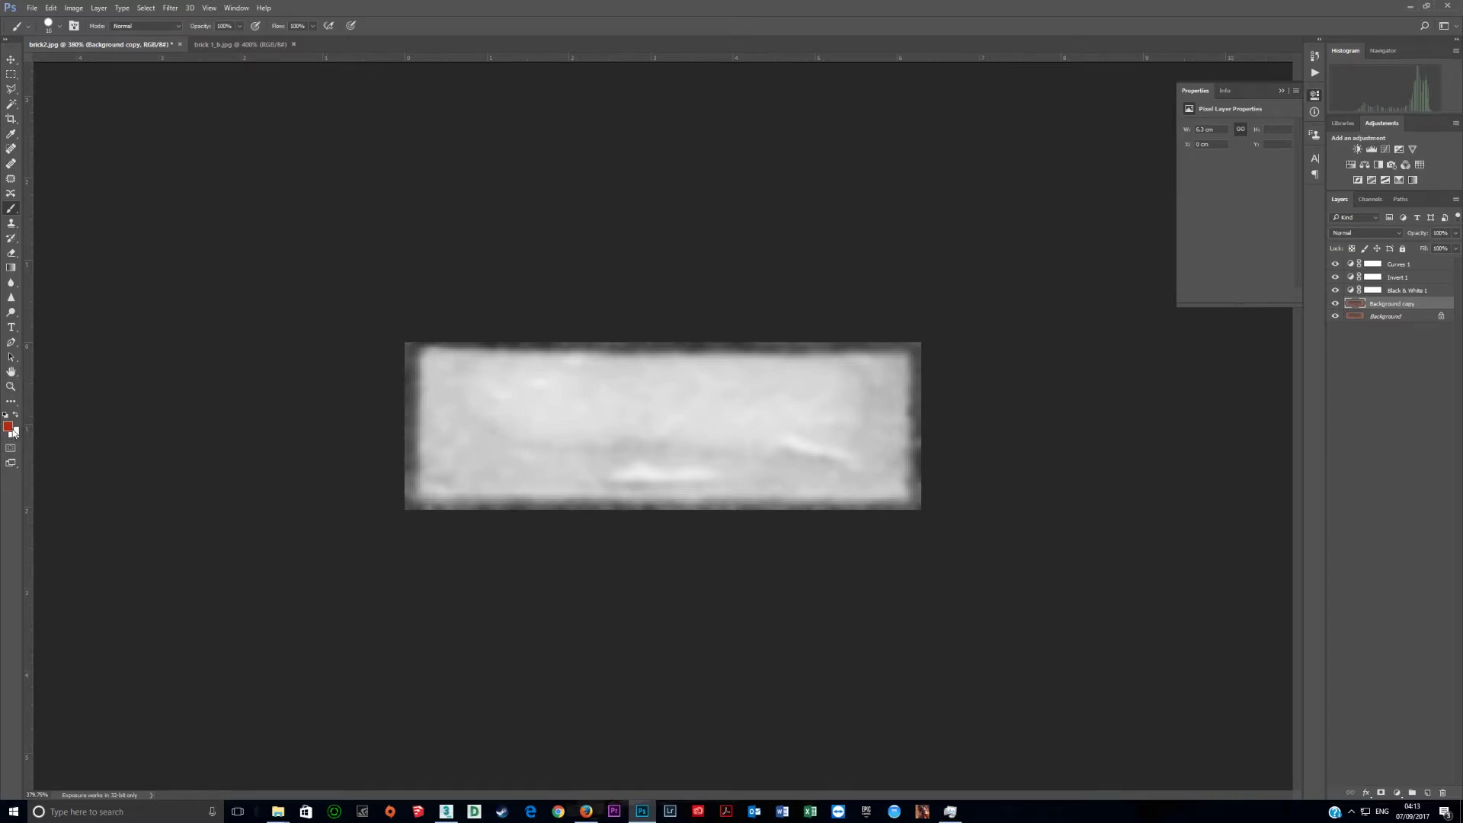
- Switch to black paint and draw a straight dark line down the brick's left edge
{"action": "key", "text": "d"}
{"action": "left_click_drag", "start_coordinate": [408, 345], "coordinate": [411, 459]}
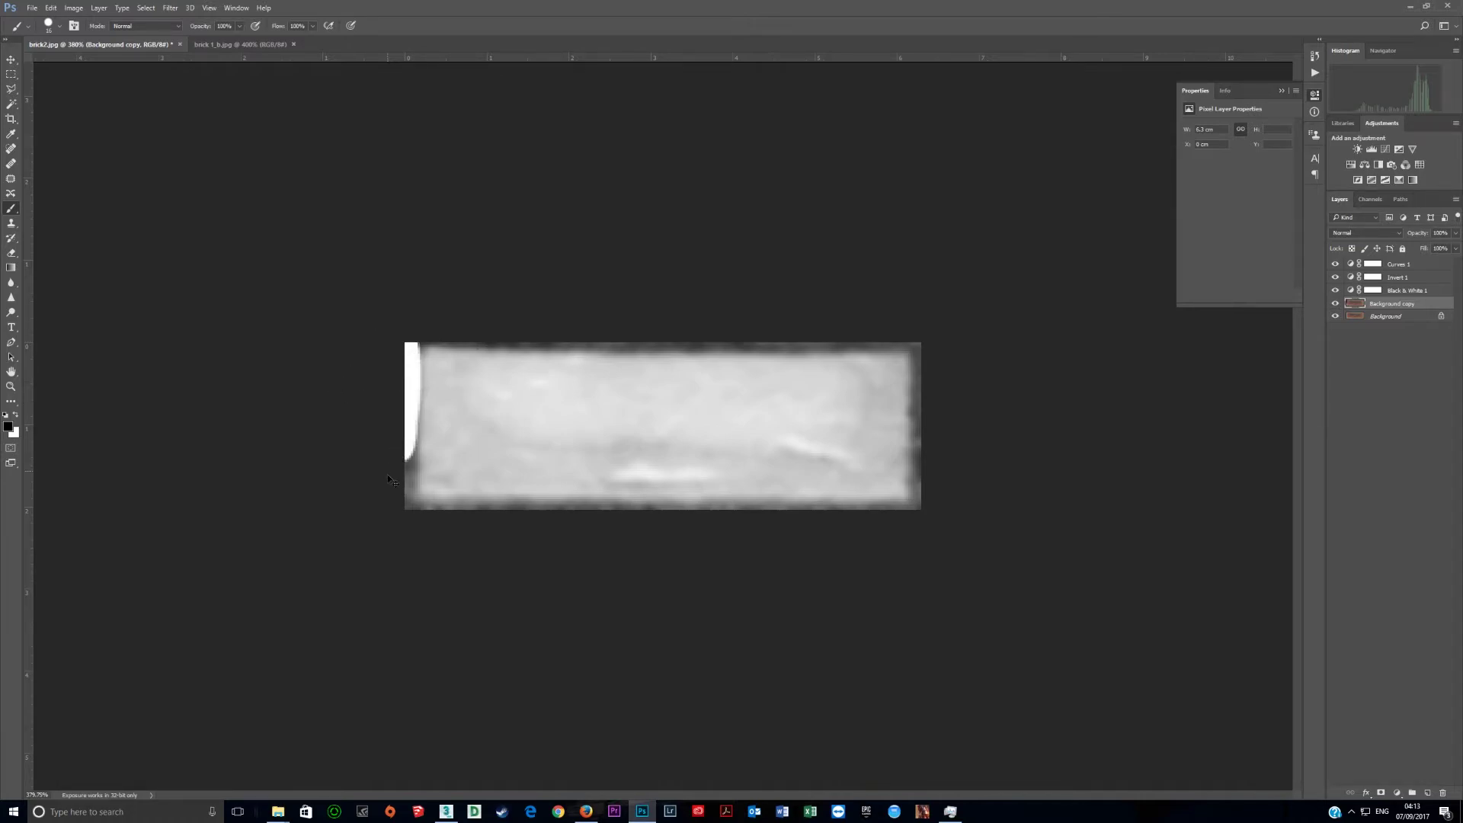
{"action": "key", "text": "ctrl+z"}
{"action": "key", "text": "x"}
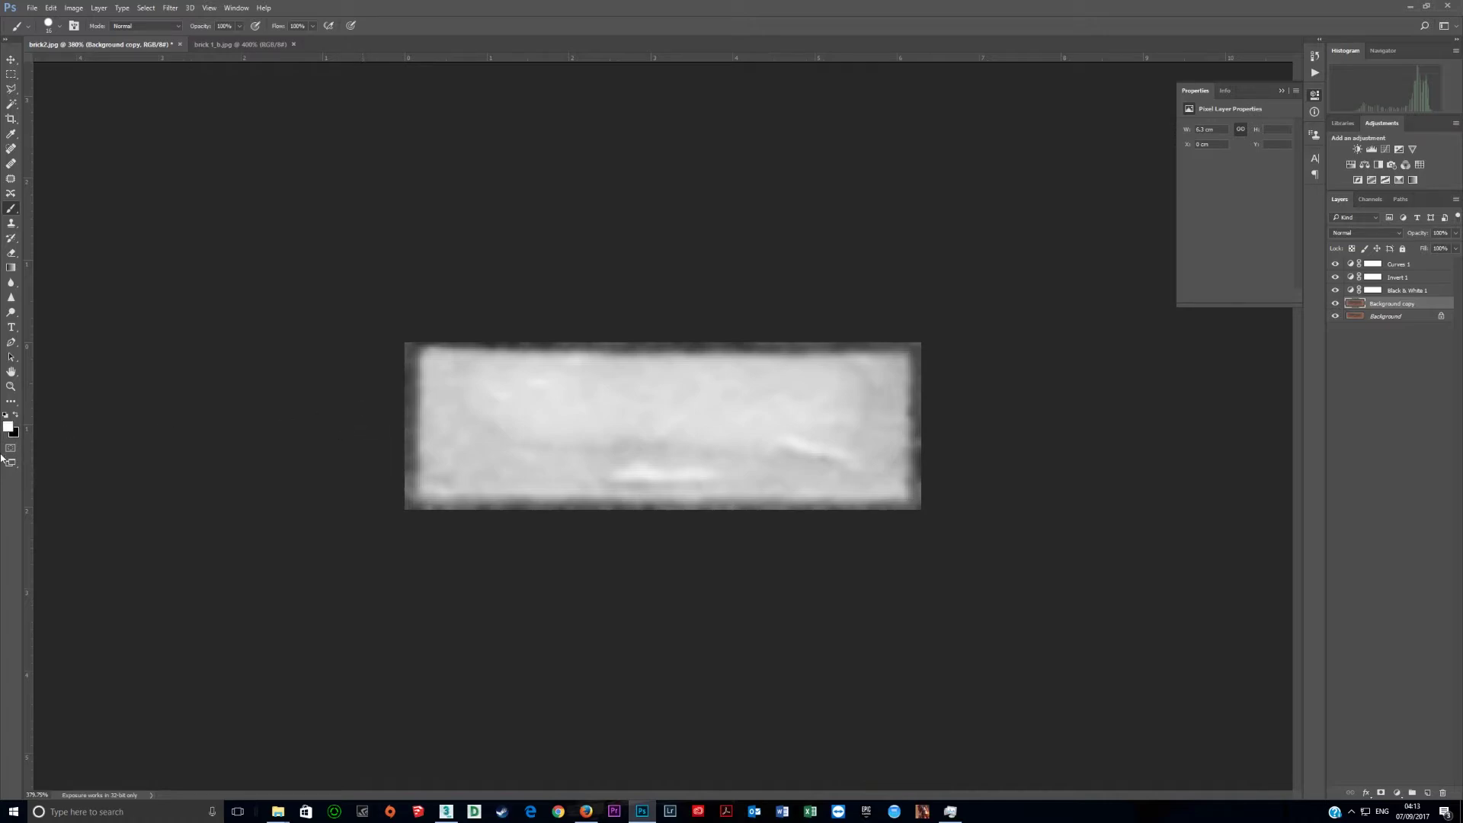
{"action": "left_click_drag", "start_coordinate": [389, 386], "coordinate": [392, 340]}
{"action": "left_click", "coordinate": [394, 509], "text": "shift"}
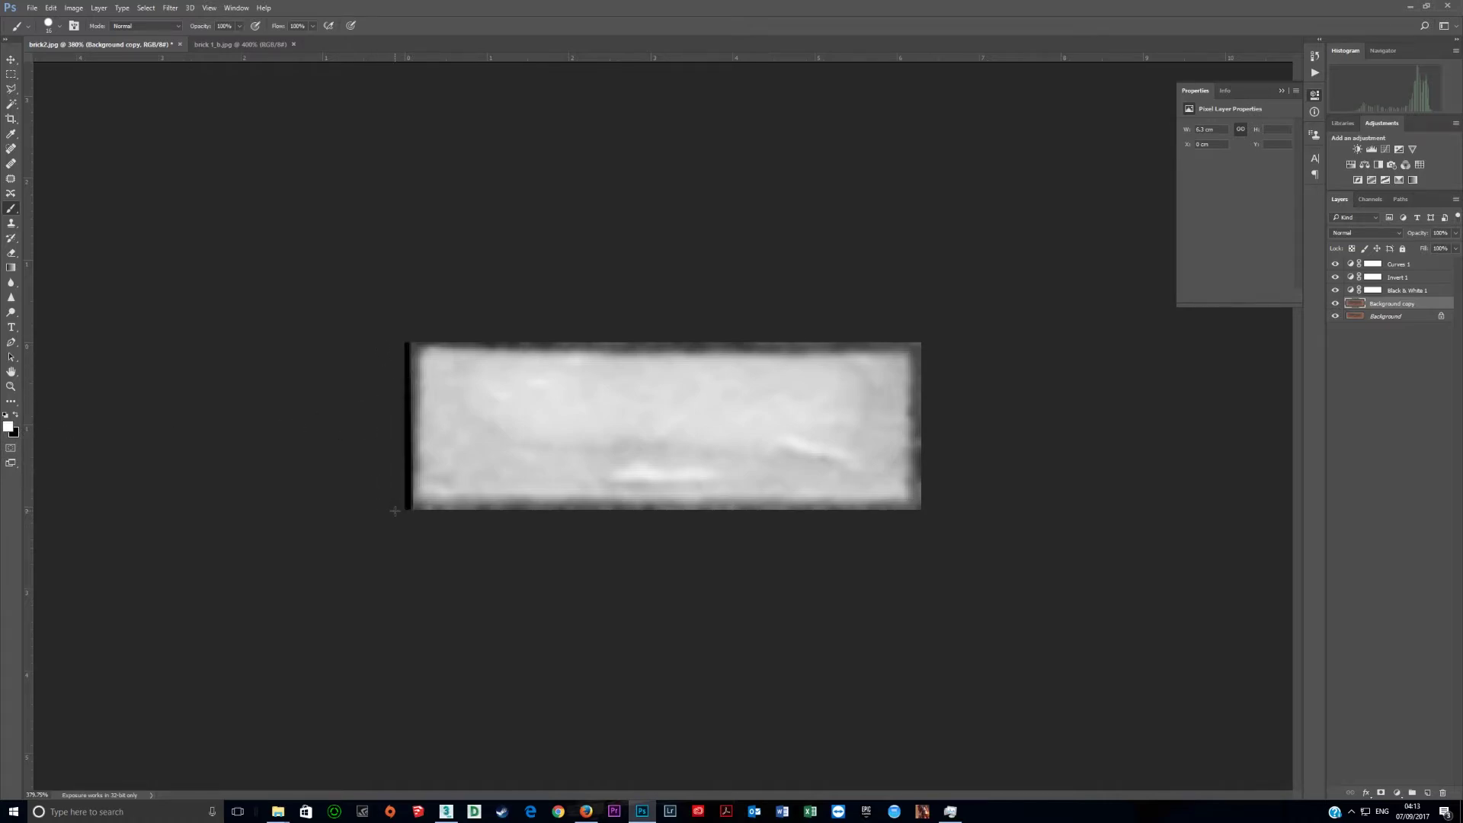
{"action": "left_click", "coordinate": [936, 512], "text": "shift"}
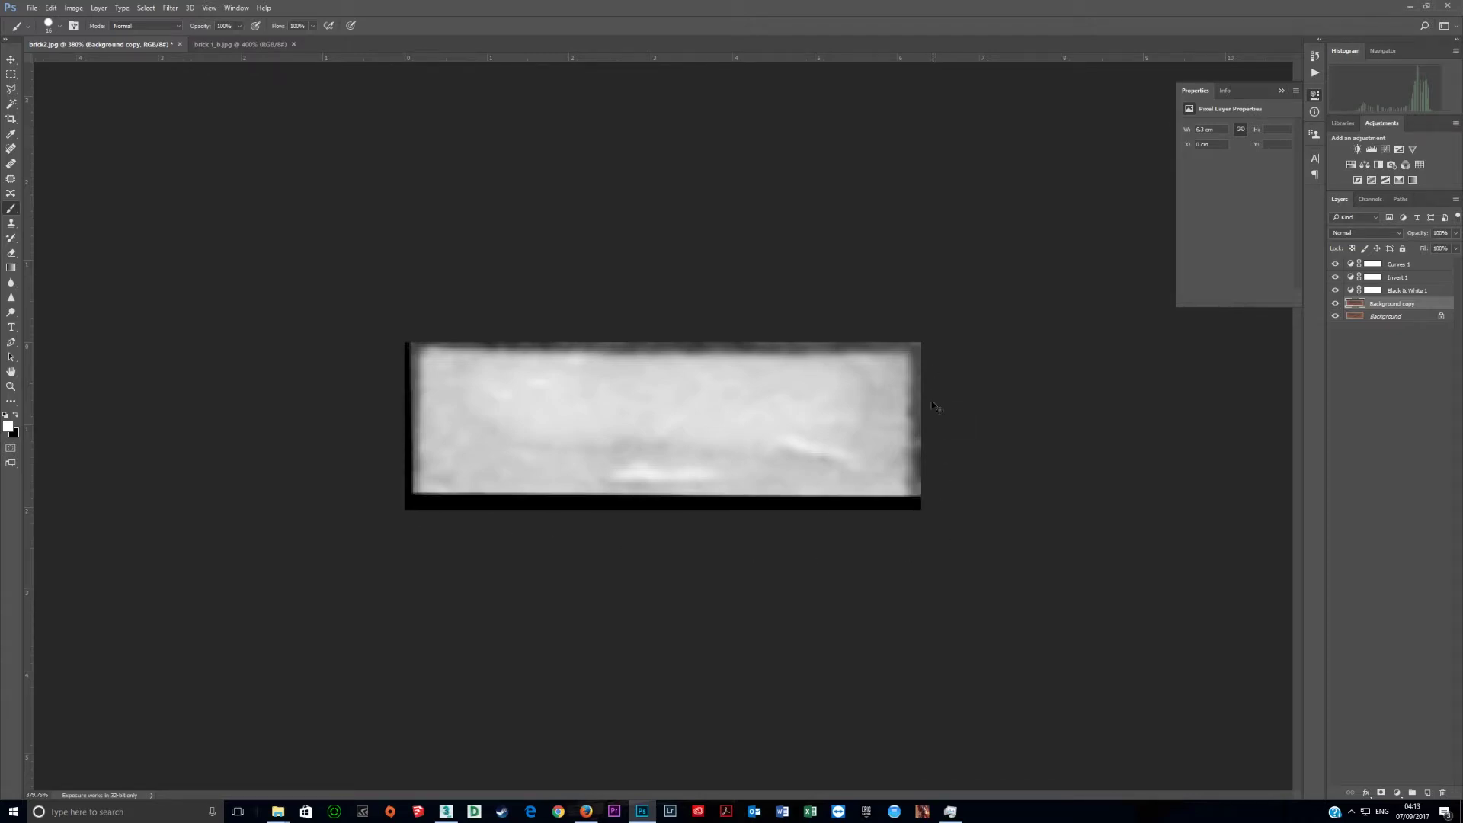
{"action": "key", "text": "ctrl+z"}
- Adjust the brush size and lower the brush opacity to 60%
{"action": "right_click_drag", "start_coordinate": [407, 496], "coordinate": [404, 497], "text": "alt"}
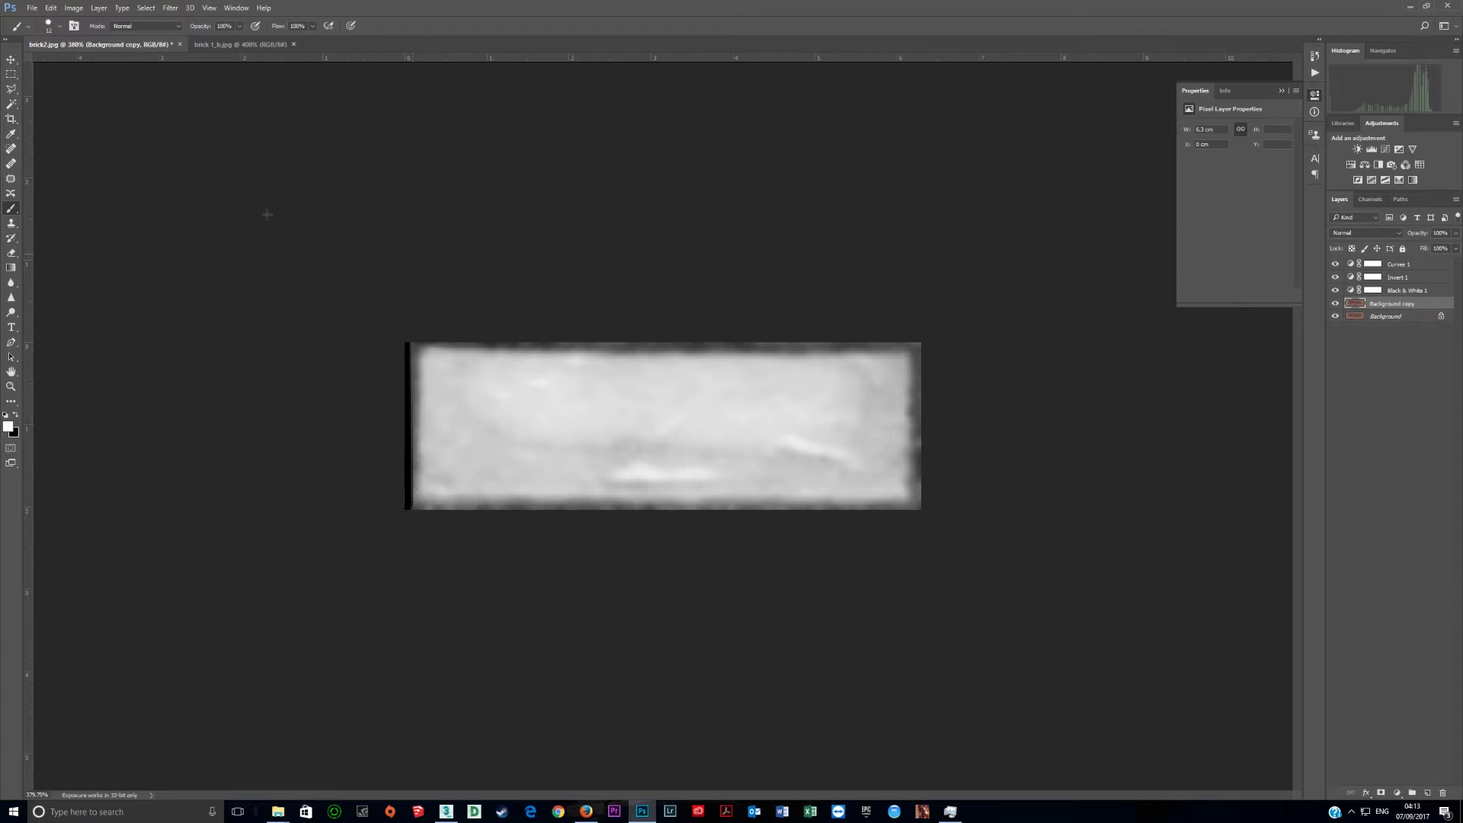
{"action": "left_click", "coordinate": [228, 25]}
{"action": "type", "text": "6"}
- Revert the document in History to the state right after Gaussian Blur
{"action": "left_click", "coordinate": [1315, 56]}
{"action": "left_click", "coordinate": [1232, 153]}
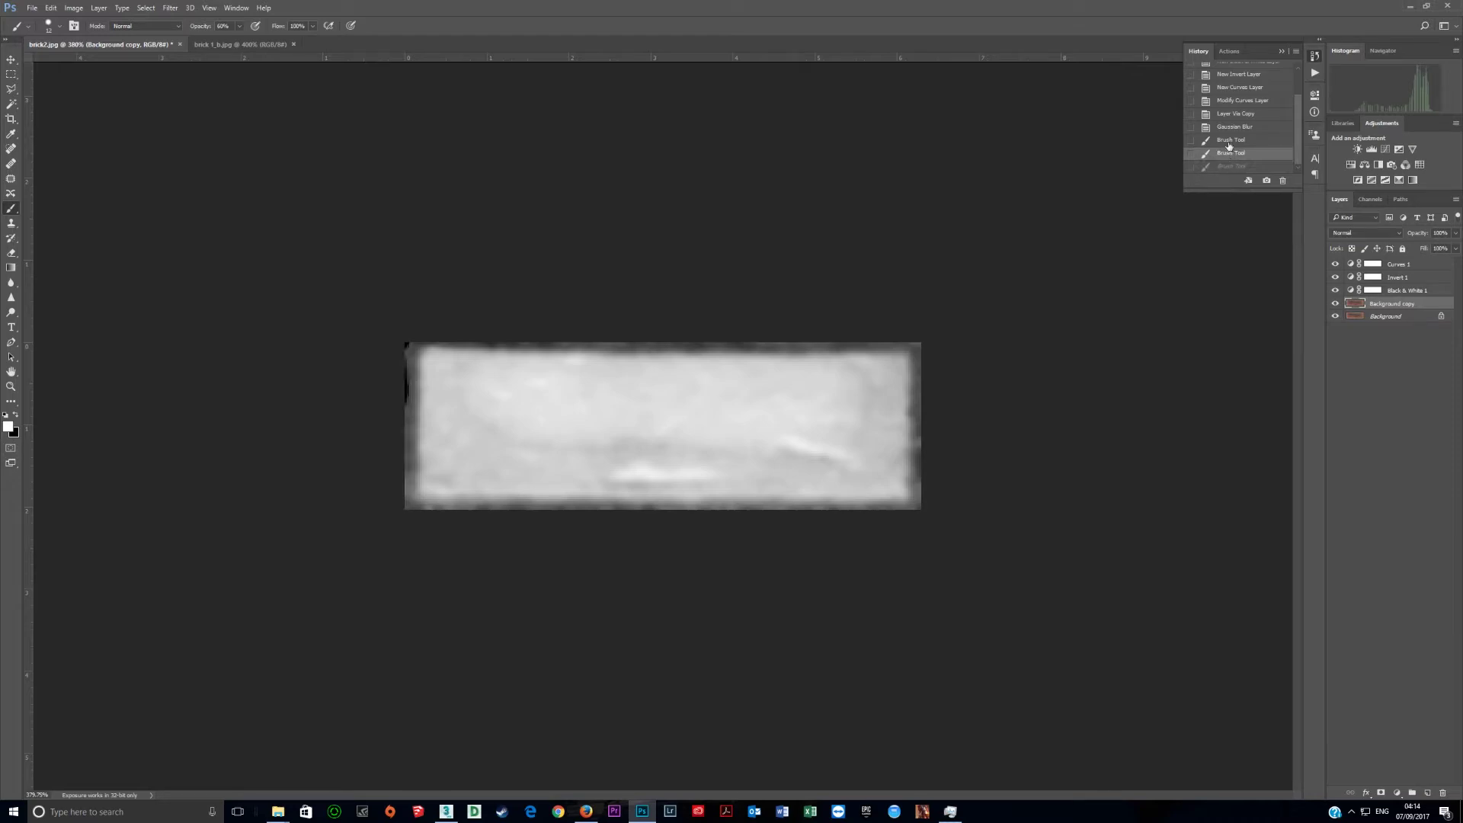
{"action": "left_click", "coordinate": [1230, 141]}
{"action": "left_click", "coordinate": [1226, 130]}
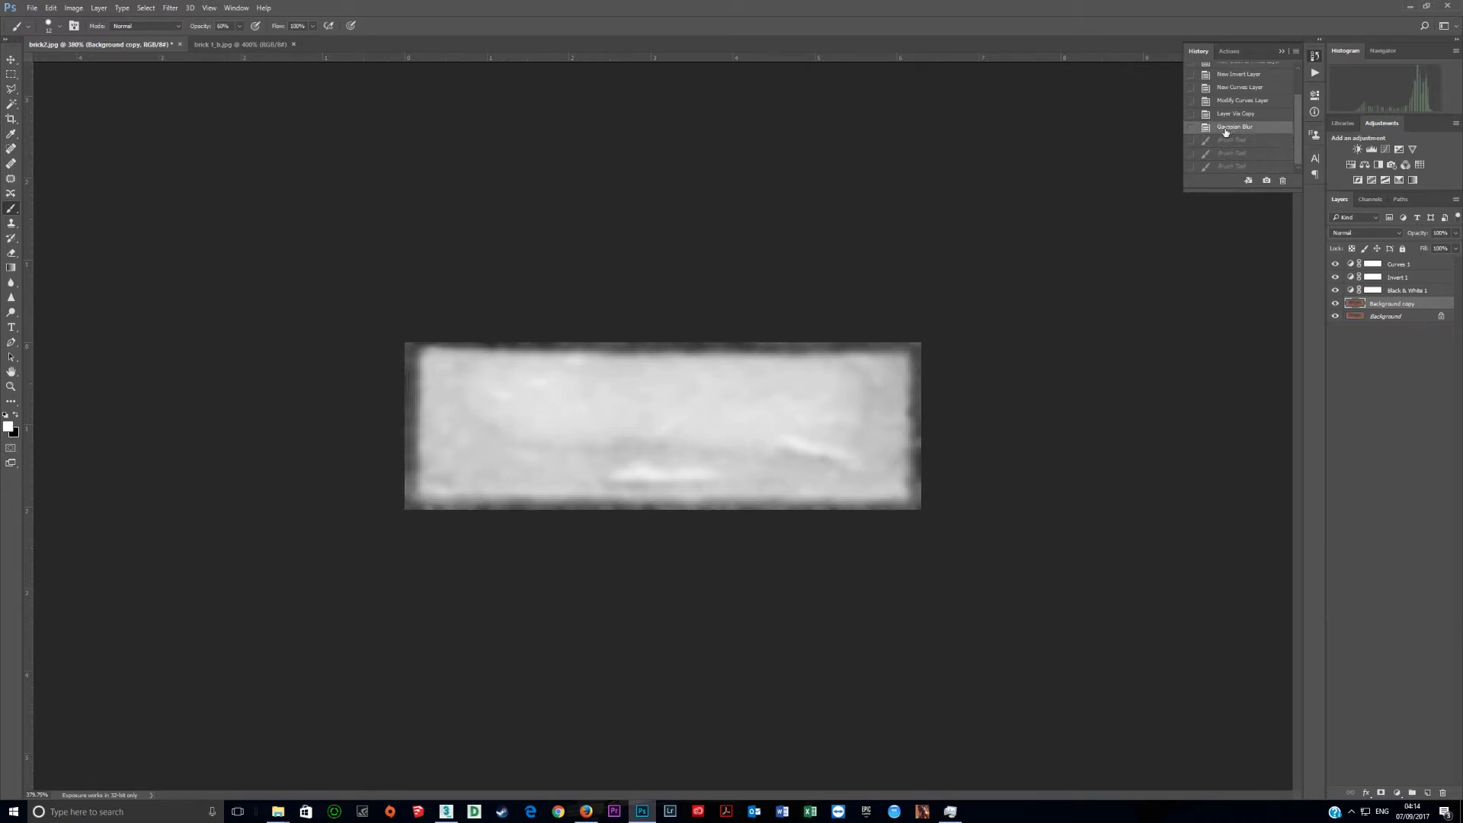
{"action": "left_click", "coordinate": [1282, 51]}
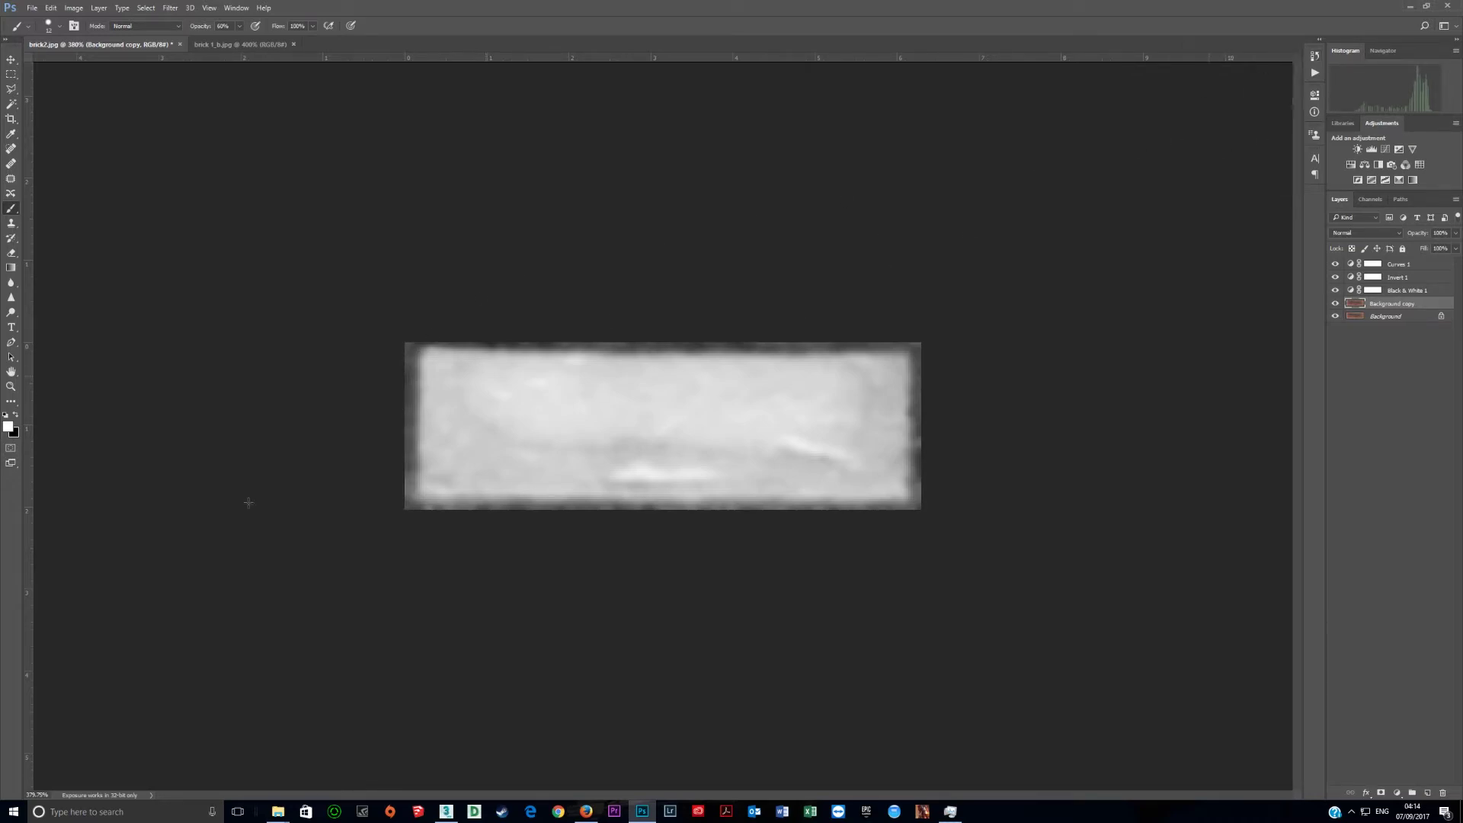
- Outline all four brick edges with straight dark brush lines, then minimize Photoshop
{"action": "right_click_drag", "start_coordinate": [410, 397], "coordinate": [427, 258], "text": "alt"}
{"action": "left_click", "coordinate": [407, 345]}
{"action": "left_click", "coordinate": [407, 509], "text": "shift"}
{"action": "left_click", "coordinate": [917, 506], "text": "shift"}
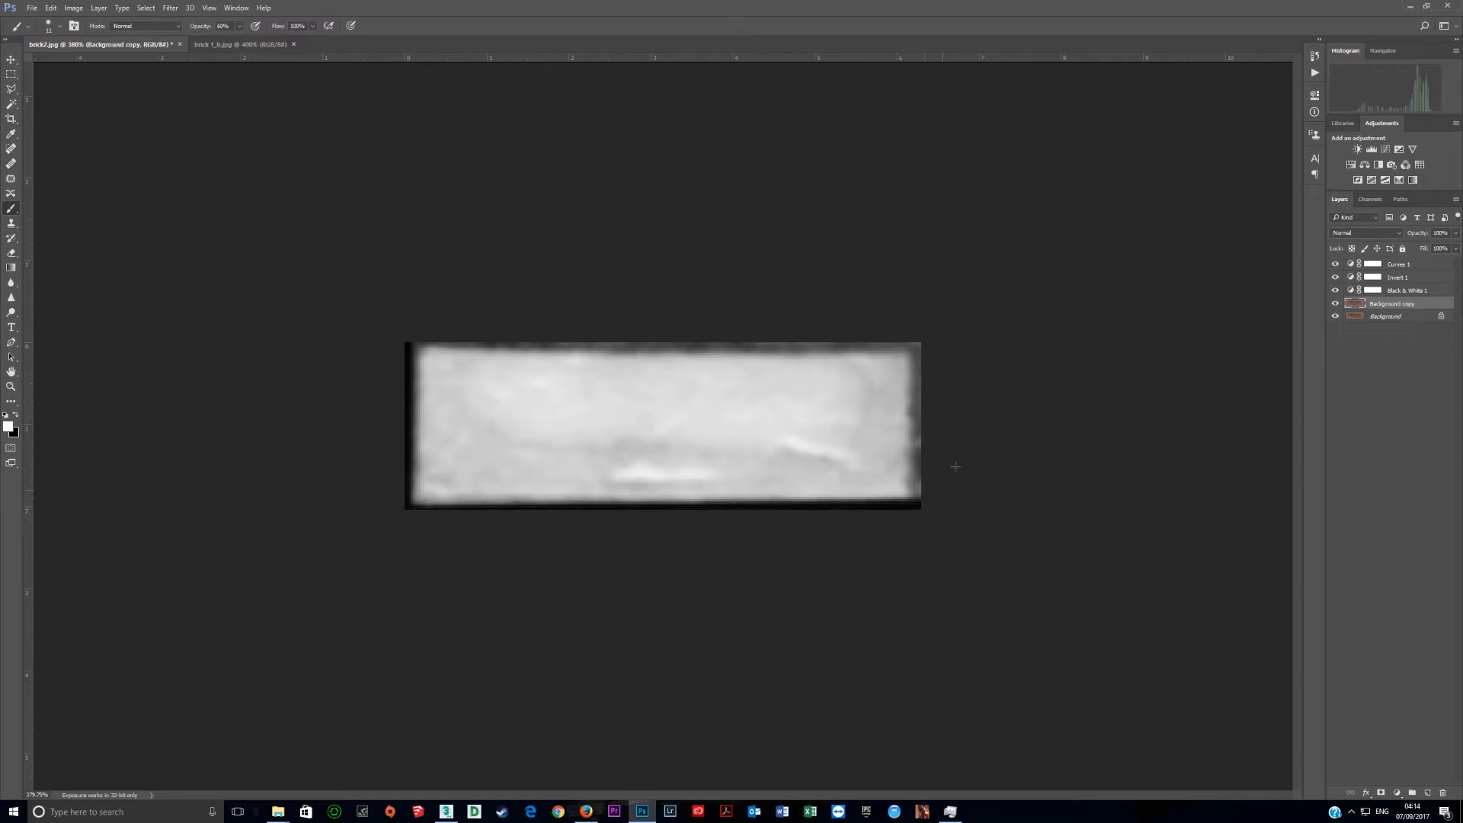
{"action": "left_click", "coordinate": [917, 344], "text": "shift"}
{"action": "left_click", "coordinate": [412, 335], "text": "shift"}
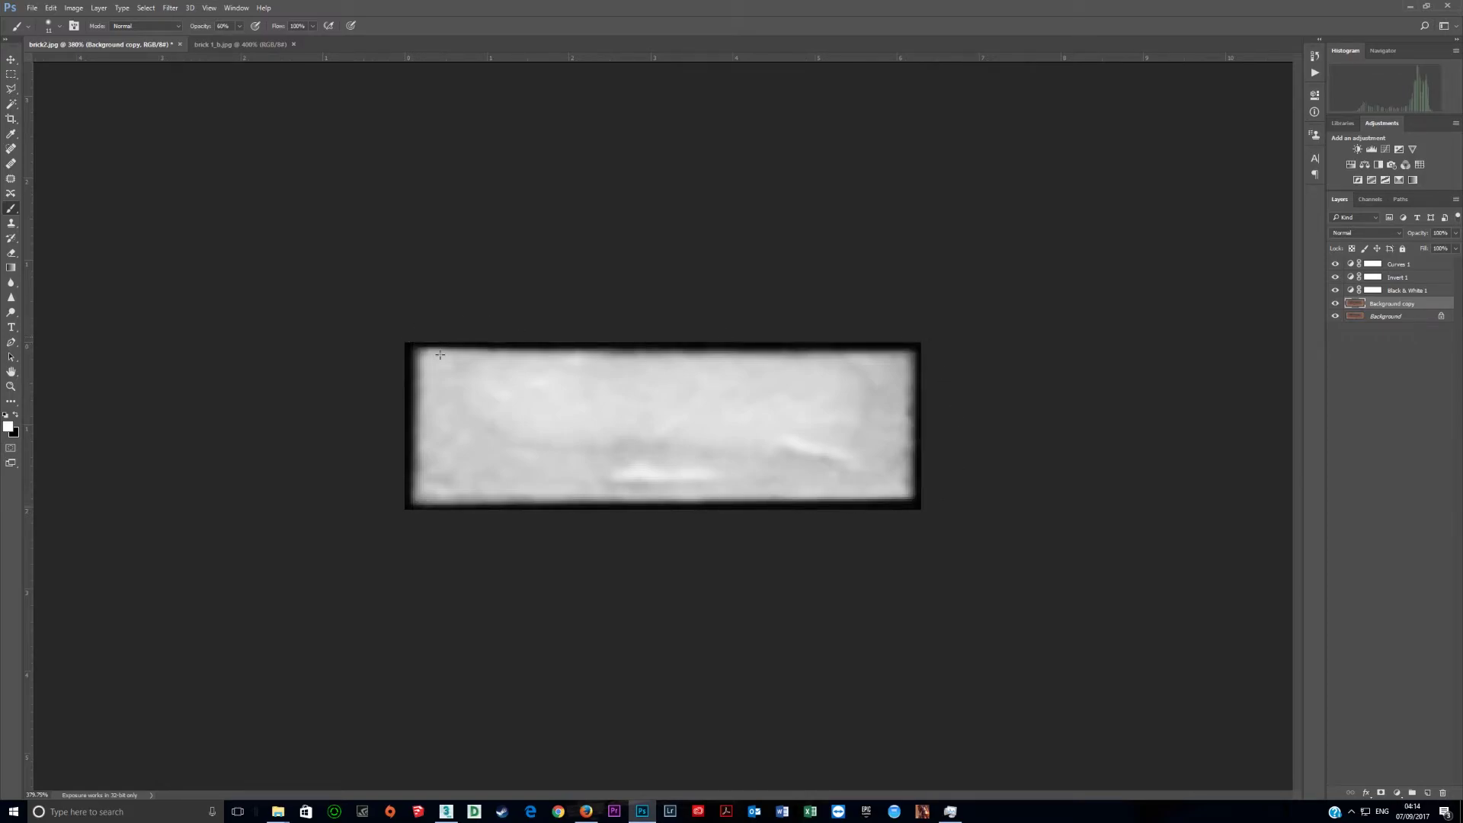
{"action": "scroll", "coordinate": [632, 456], "scroll_direction": "down", "scroll_amount": 1, "text": "alt"}
{"action": "scroll", "coordinate": [632, 457], "scroll_direction": "up", "scroll_amount": 1, "text": "alt"}
{"action": "left_click", "coordinate": [1409, 6]}
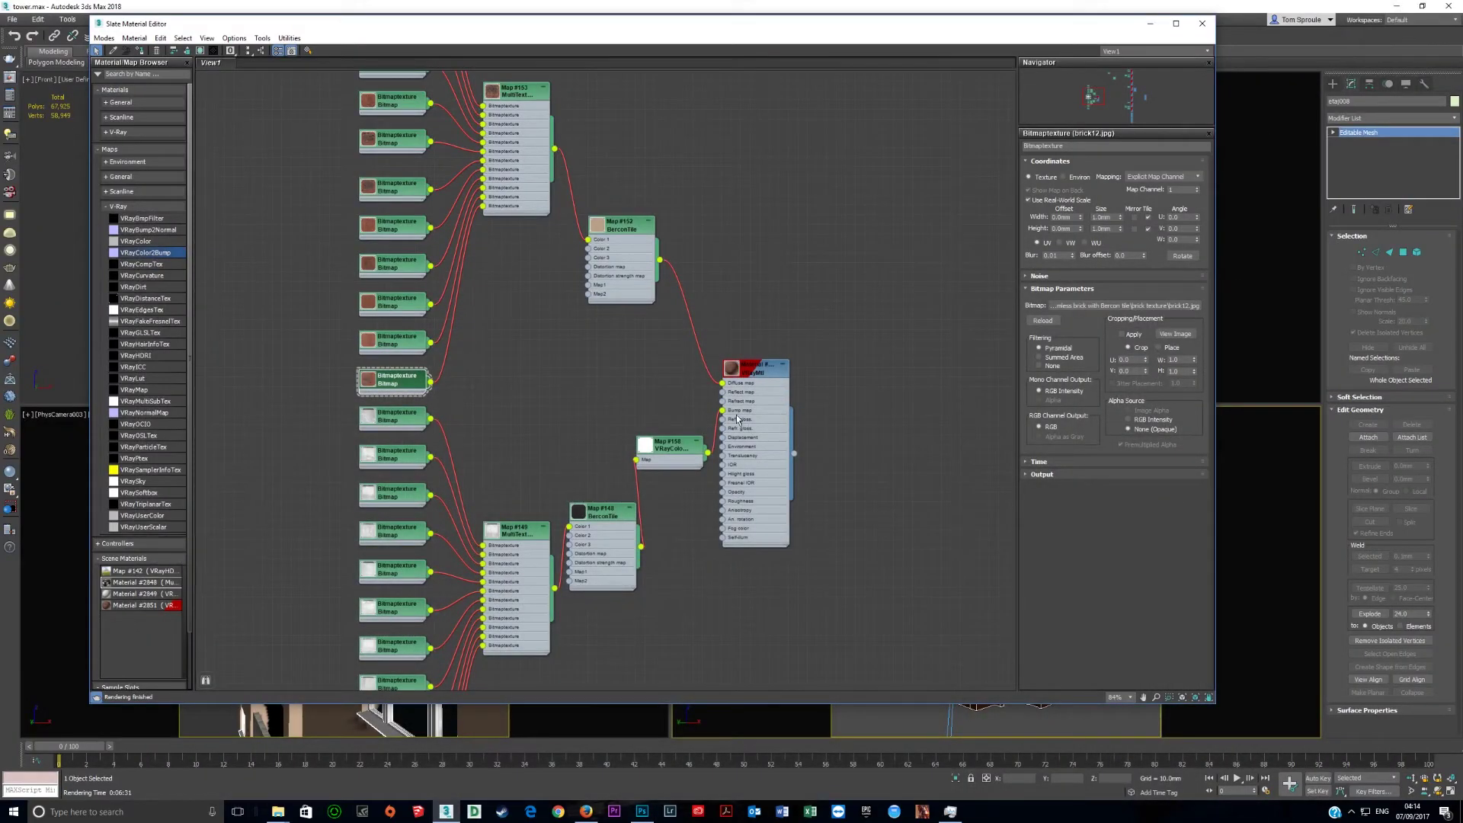
- Bring up the BerconTile Map #148 settings and select its 225.0mm tile width
{"action": "double_click", "coordinate": [515, 589]}
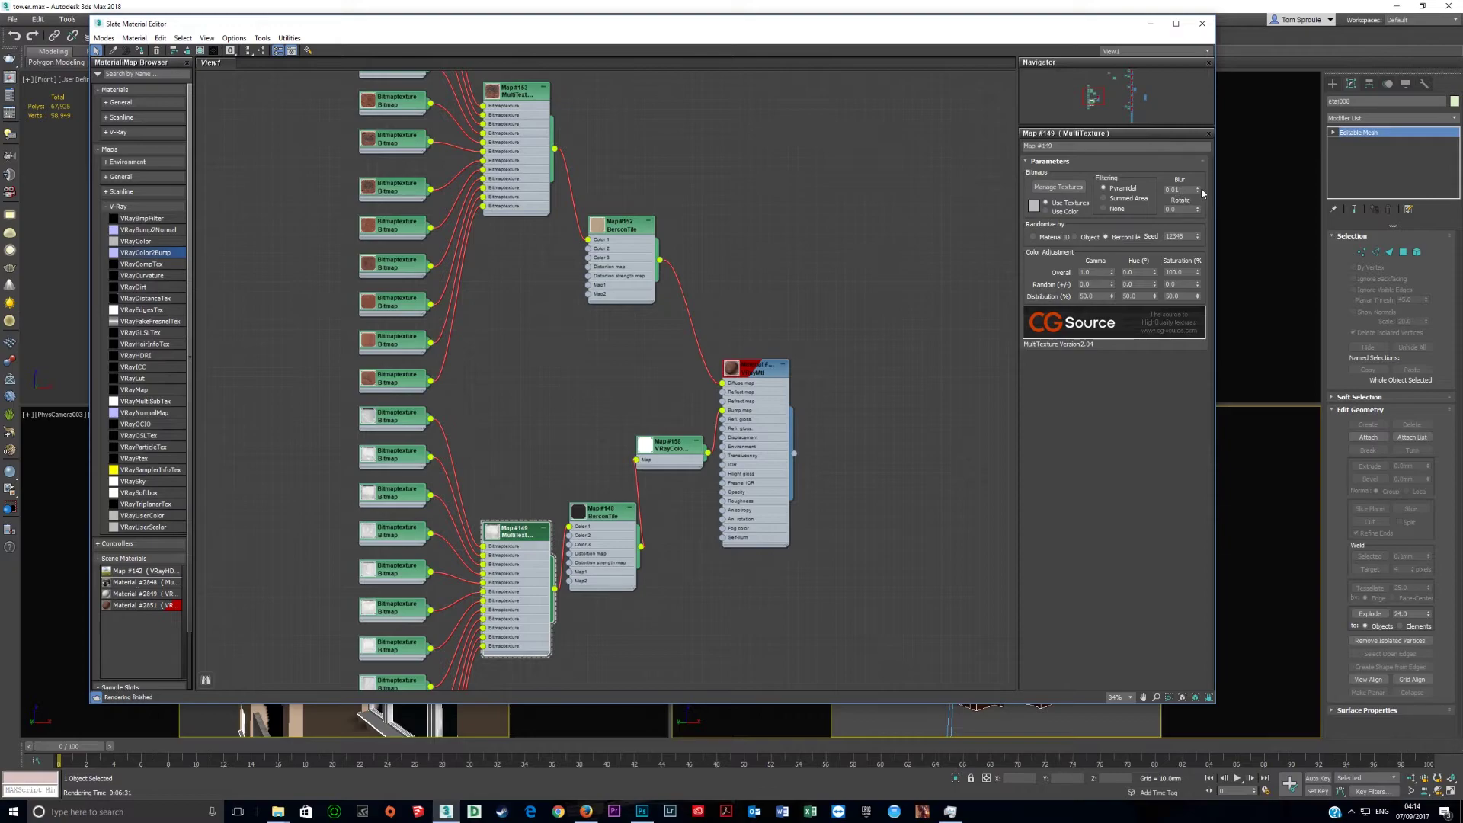
{"action": "left_click", "coordinate": [593, 563]}
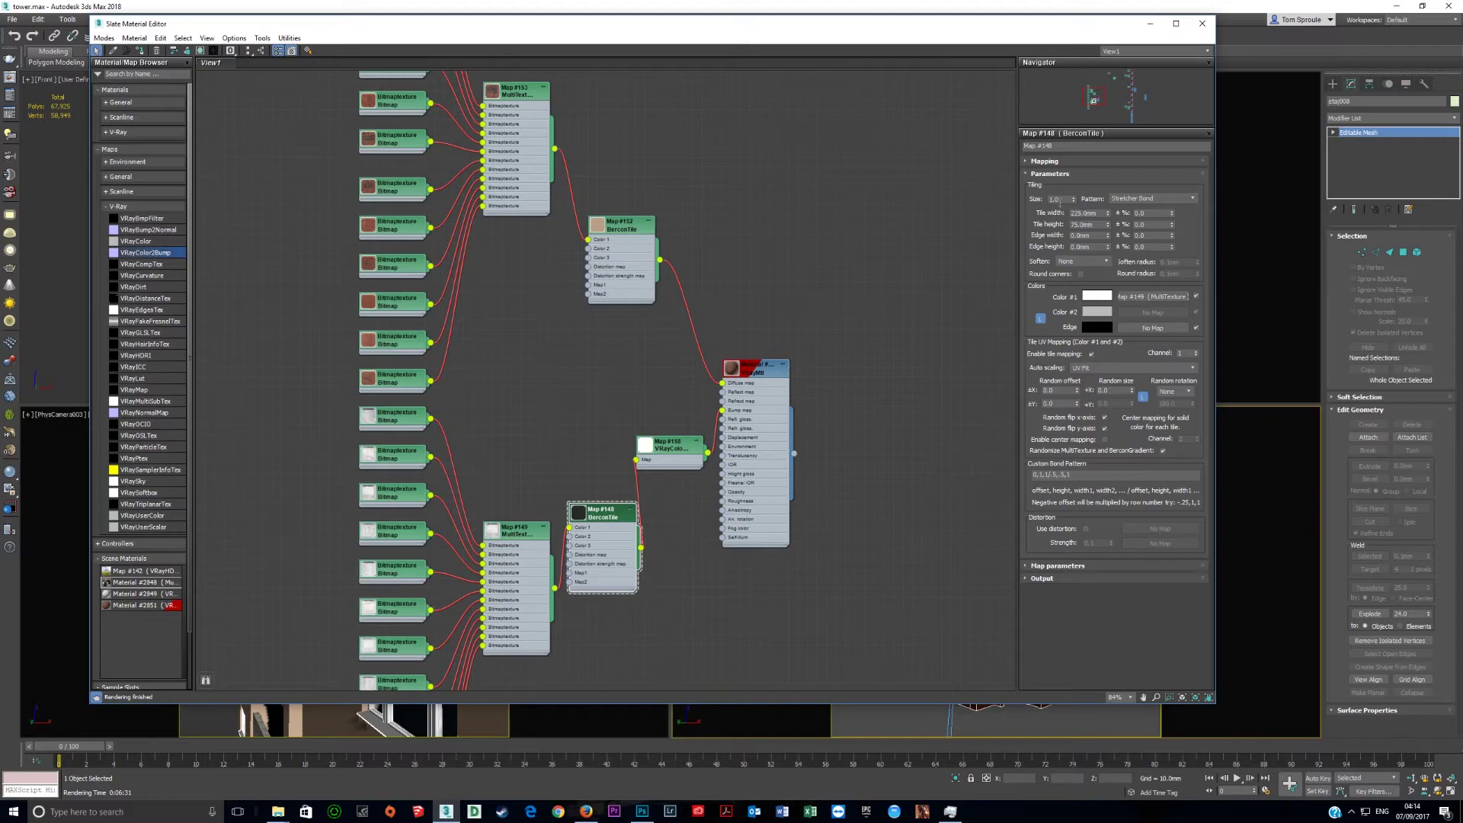
{"action": "left_click", "coordinate": [1101, 214]}
- Try Round softening and rounded corners, revert to None with corners off, then disable tile mapping
{"action": "left_click", "coordinate": [1090, 260]}
{"action": "left_click", "coordinate": [1079, 290]}
{"action": "left_click", "coordinate": [1093, 263]}
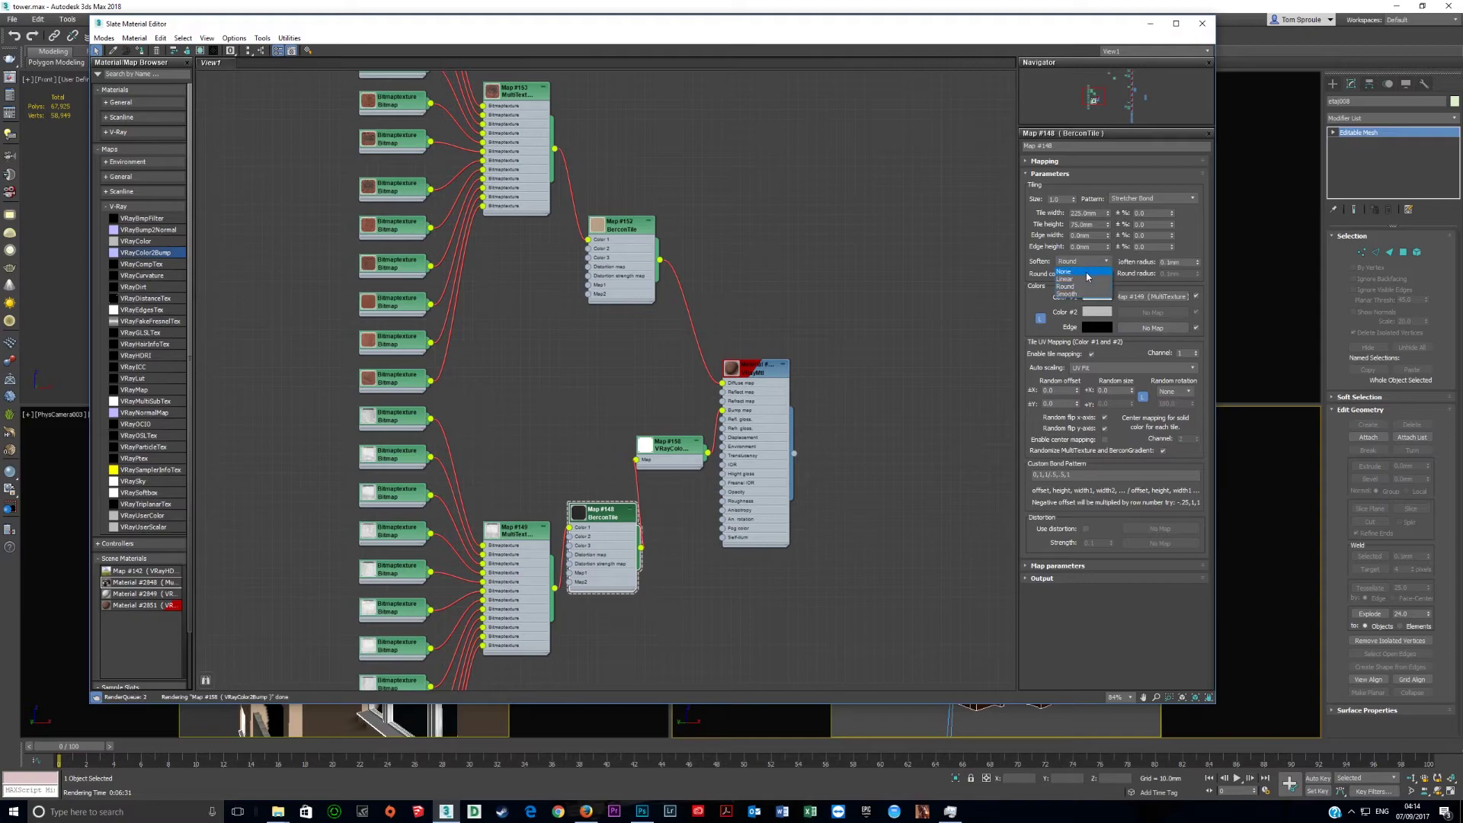
{"action": "left_click", "coordinate": [1090, 273]}
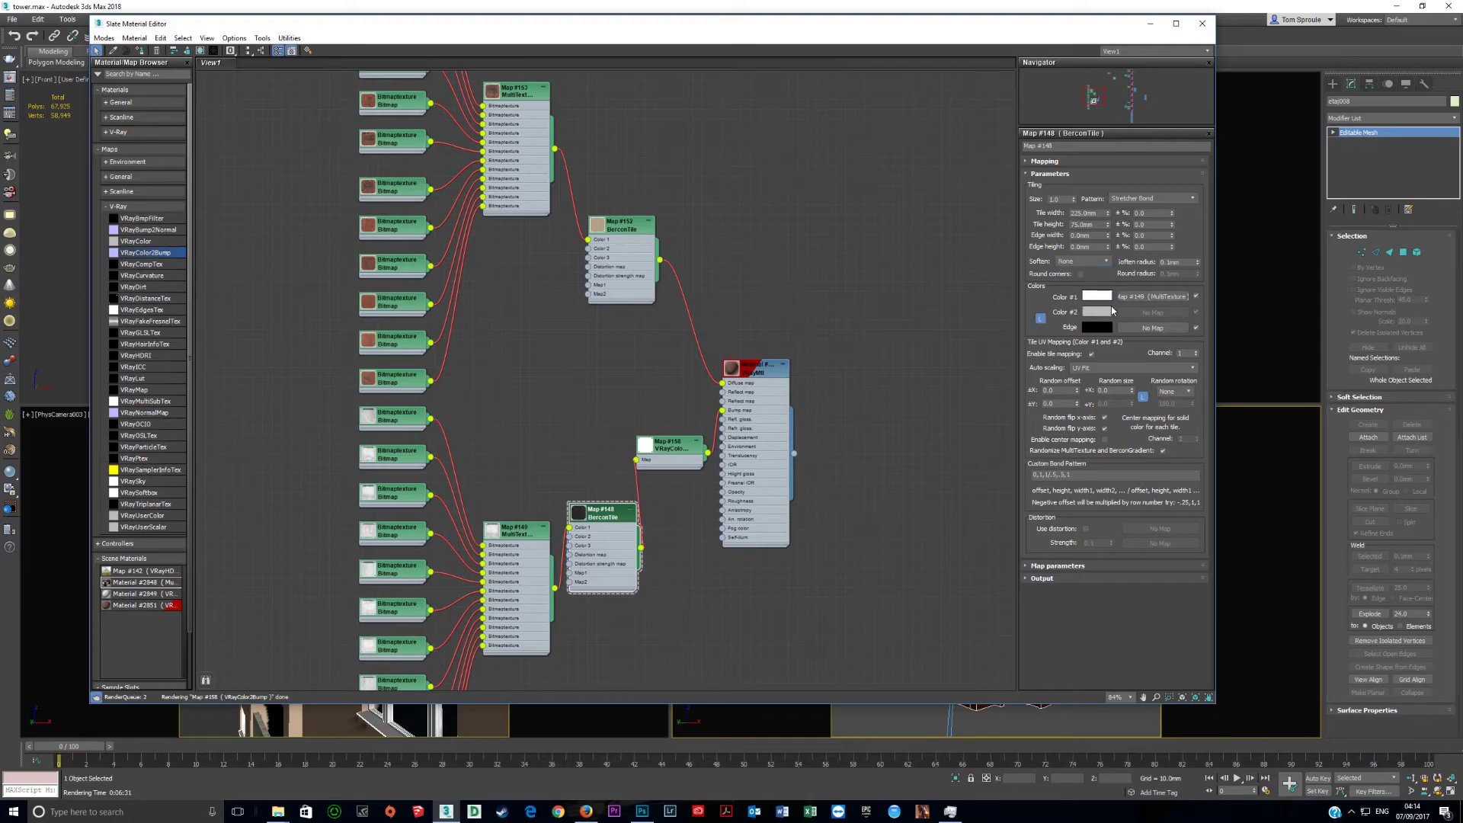
{"action": "left_click", "coordinate": [1081, 274]}
{"action": "left_click", "coordinate": [1081, 274]}
{"action": "left_click", "coordinate": [1091, 355]}
- Re-enable tile mapping, check the VRayColor2Bump Map #158 height of 200.0mm, and close the editor
{"action": "left_click", "coordinate": [1091, 354]}
{"action": "left_click", "coordinate": [672, 451]}
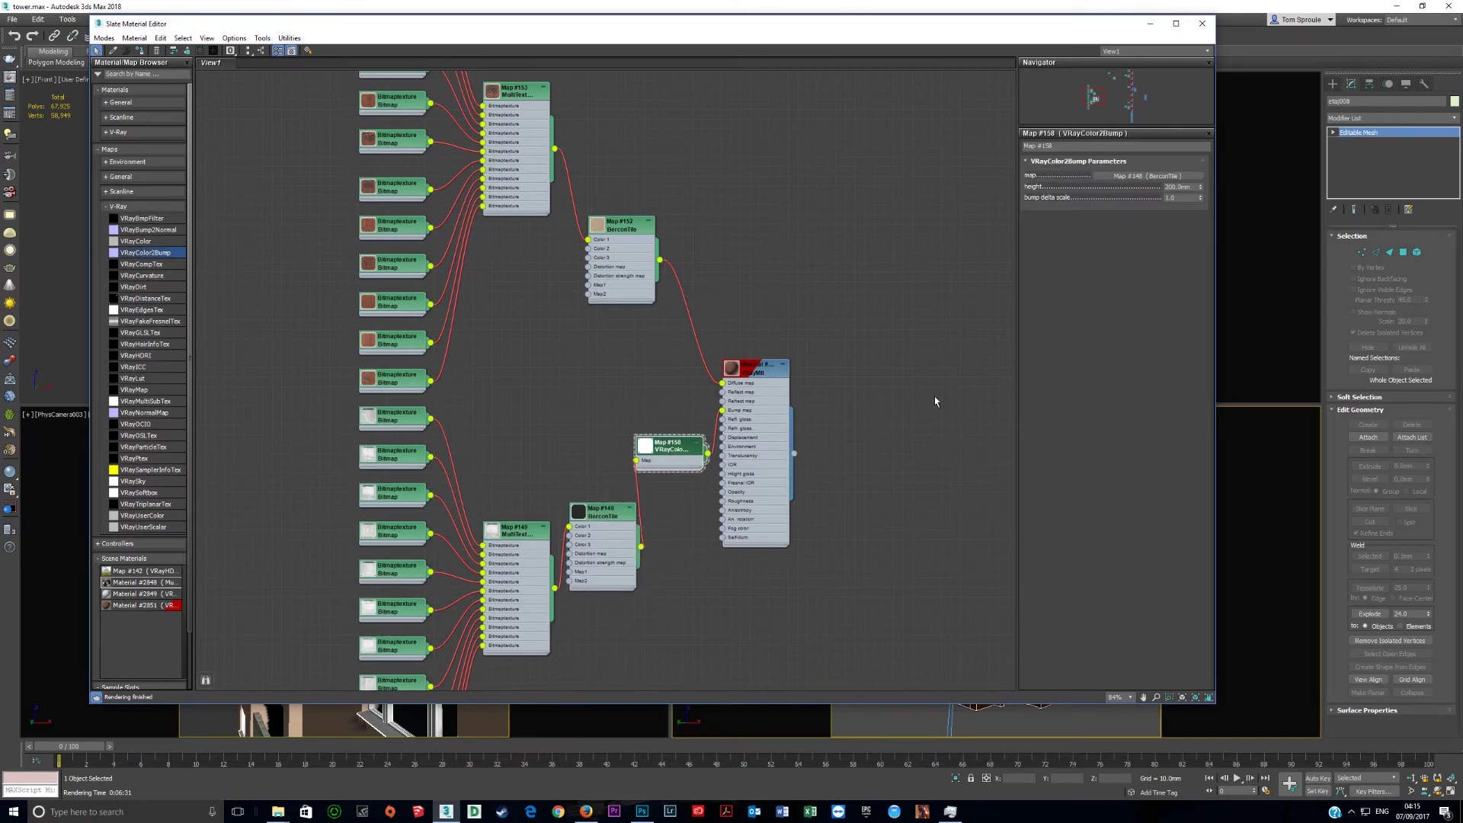
{"action": "double_click", "coordinate": [1173, 187]}
{"action": "left_click", "coordinate": [1202, 24]}
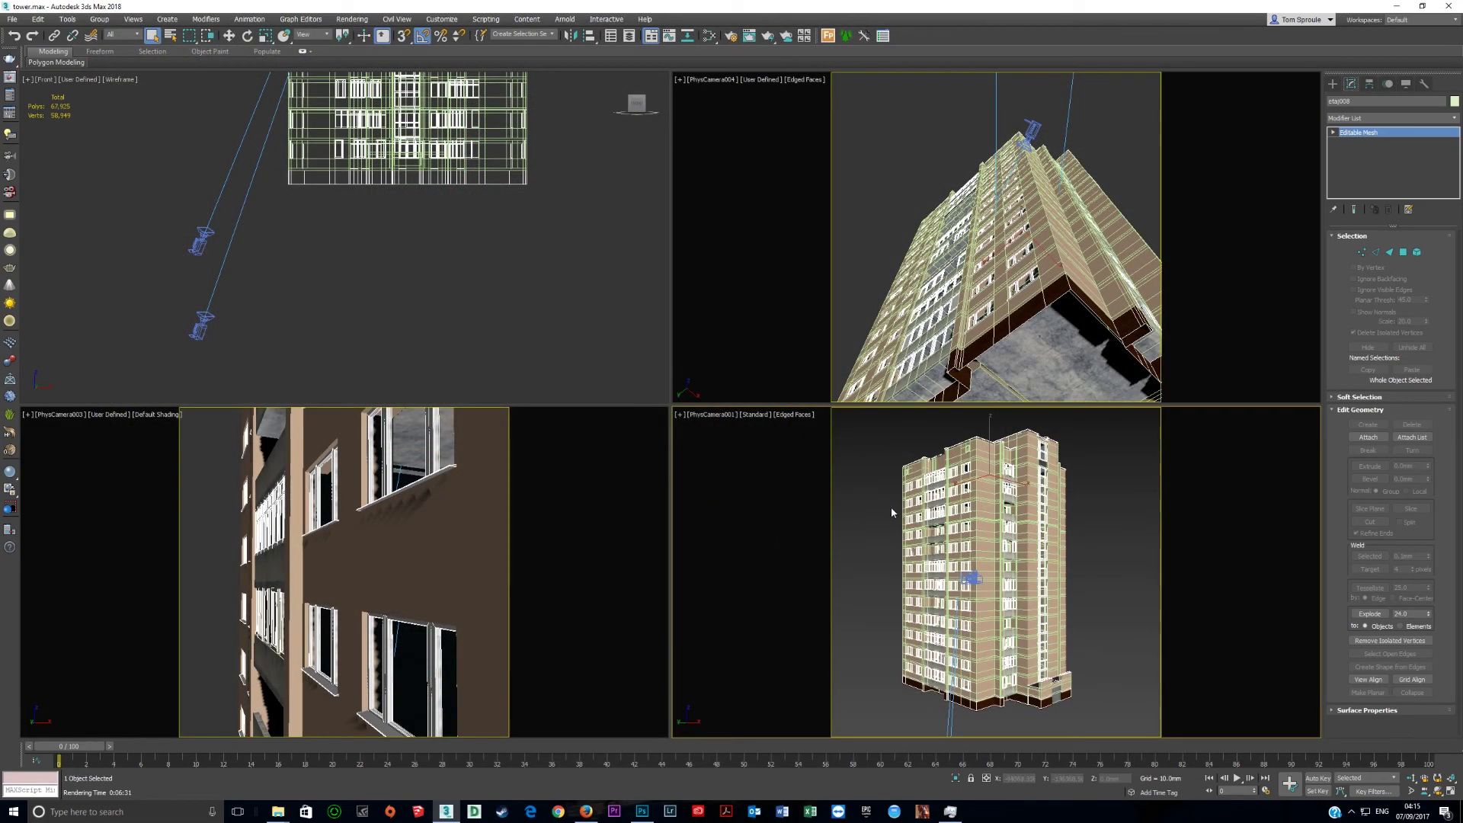
- In the V-Ray frame buffer, compare the frame 100, 2000x2000 and 4000x4000 renders, zooming into the bricks
{"action": "key", "text": "ctrl+i"}
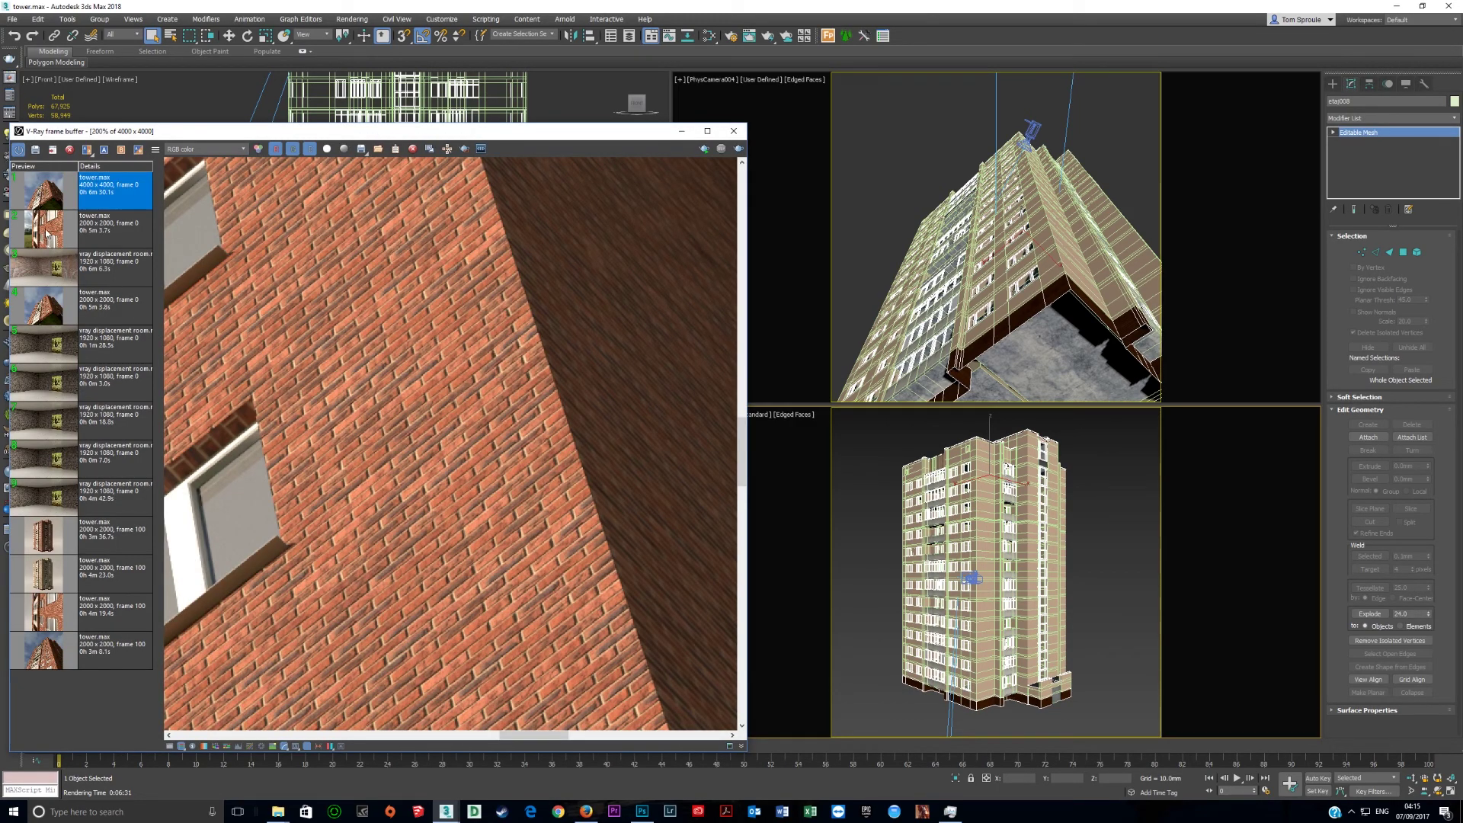
{"action": "left_click", "coordinate": [47, 236]}
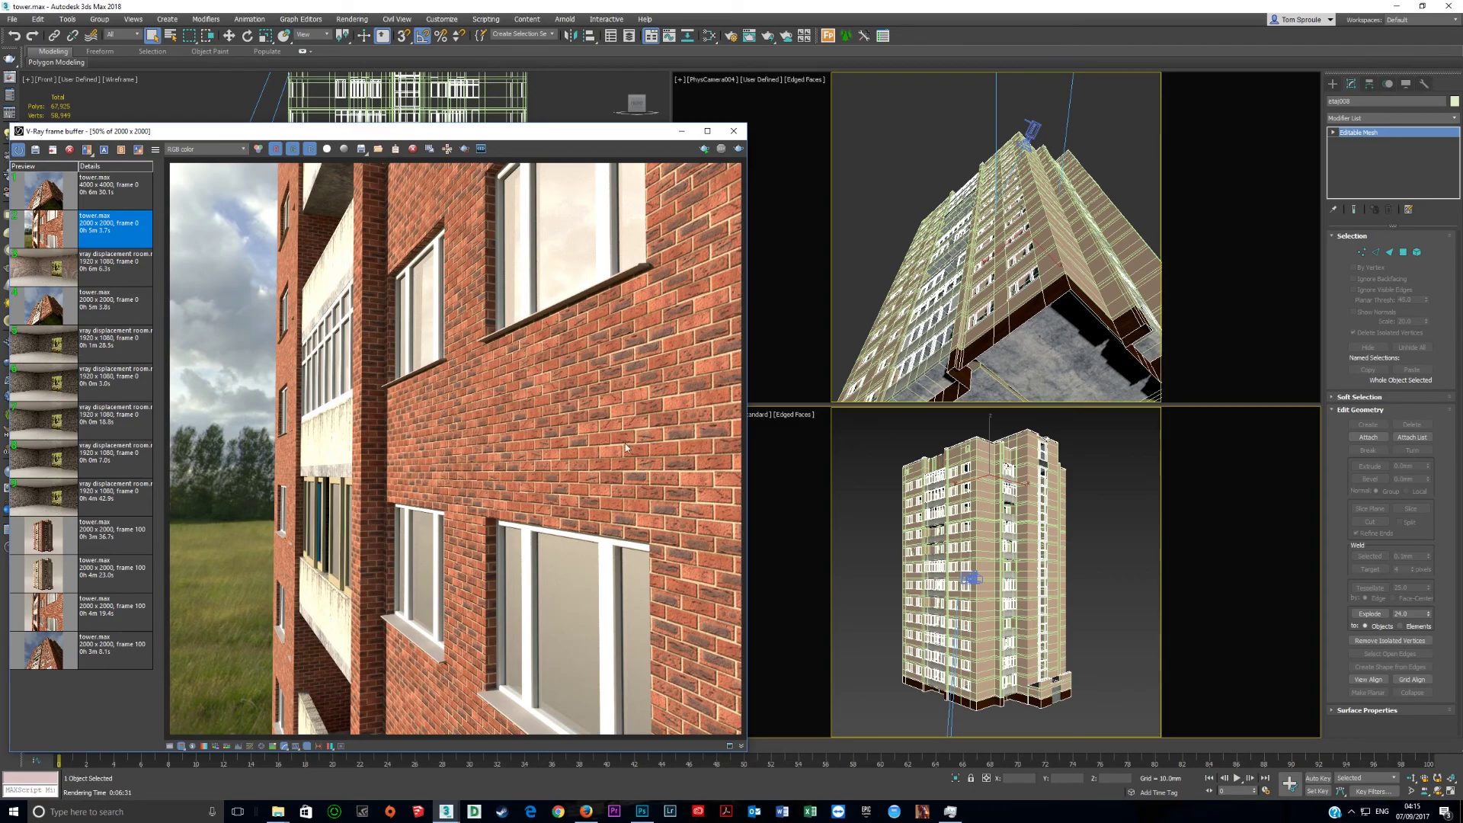
{"action": "left_click", "coordinate": [58, 629]}
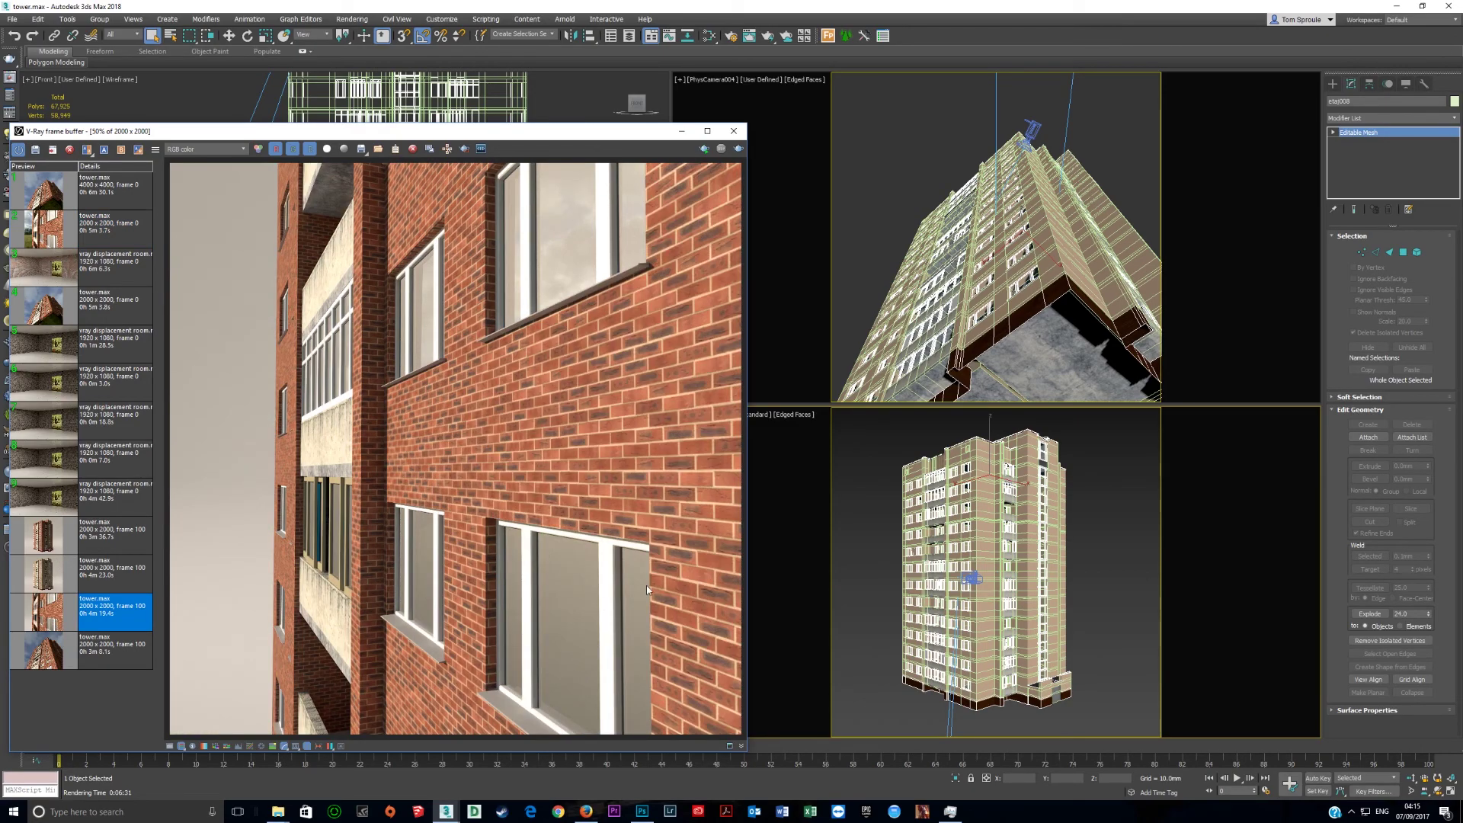
{"action": "scroll", "coordinate": [667, 542], "scroll_direction": "up", "scroll_amount": 4}
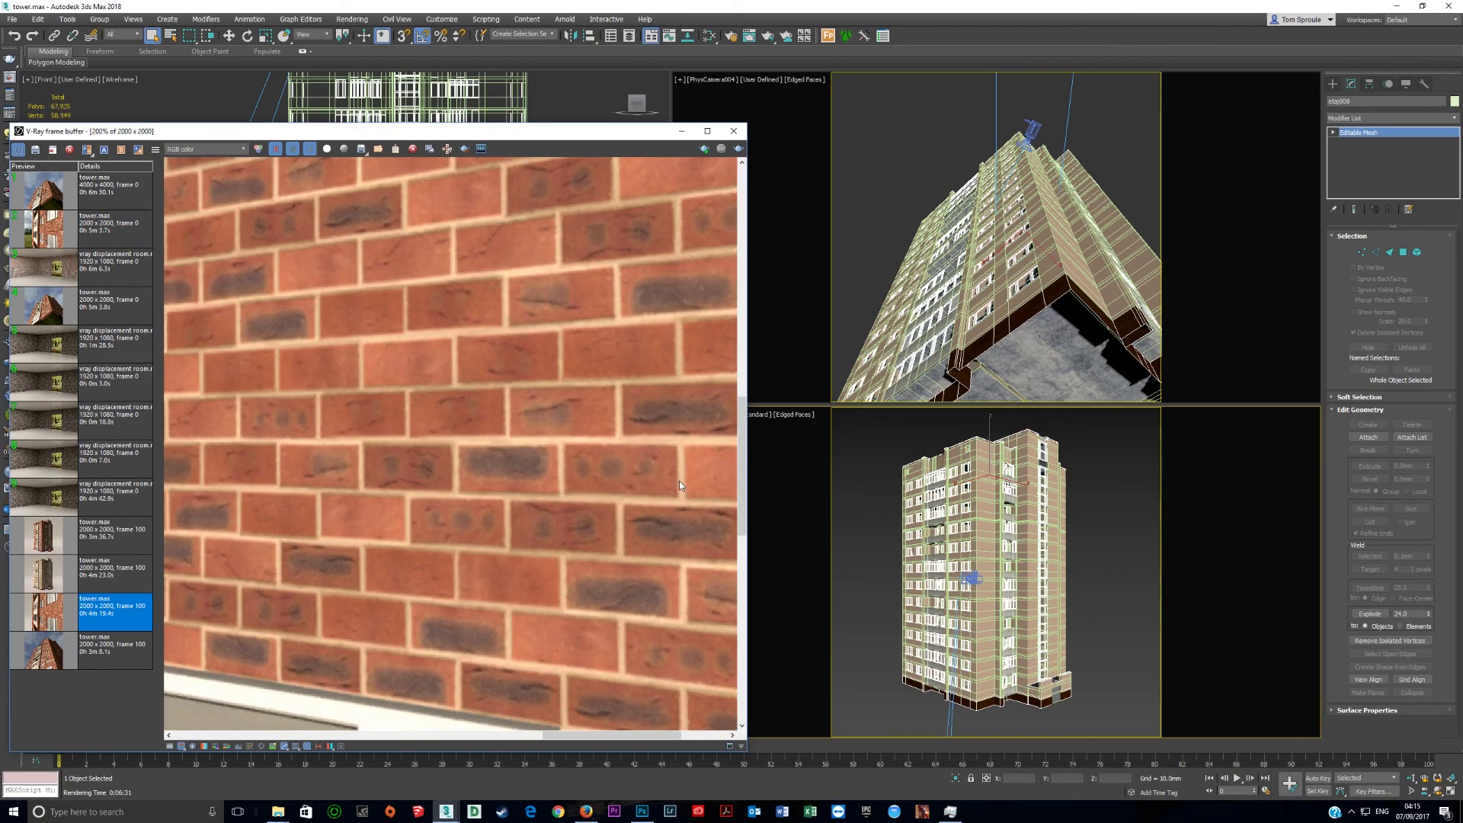
{"action": "left_click", "coordinate": [34, 242]}
{"action": "left_click", "coordinate": [53, 196]}
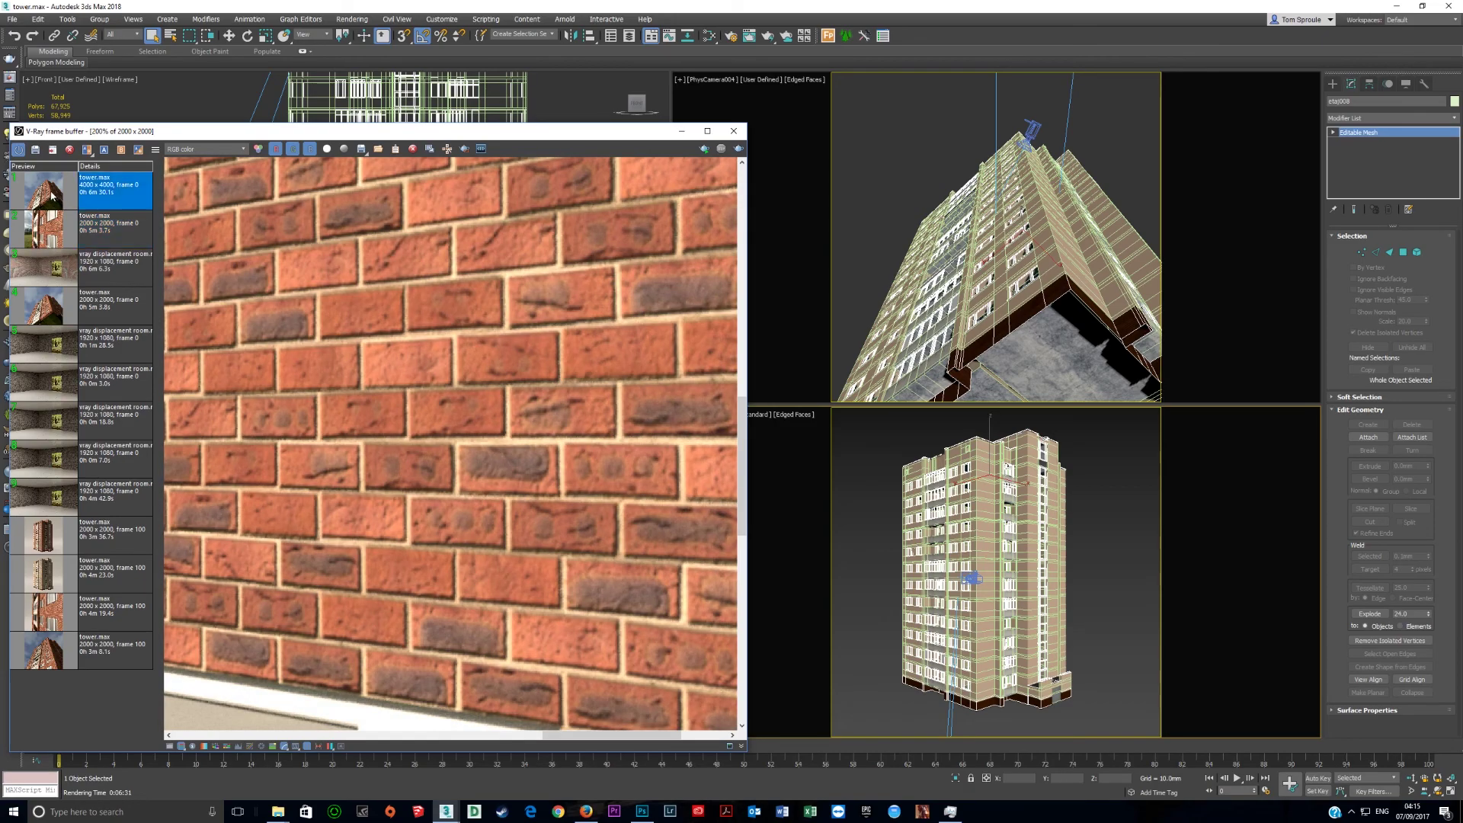
{"action": "scroll", "coordinate": [621, 491], "scroll_direction": "up", "scroll_amount": 8}
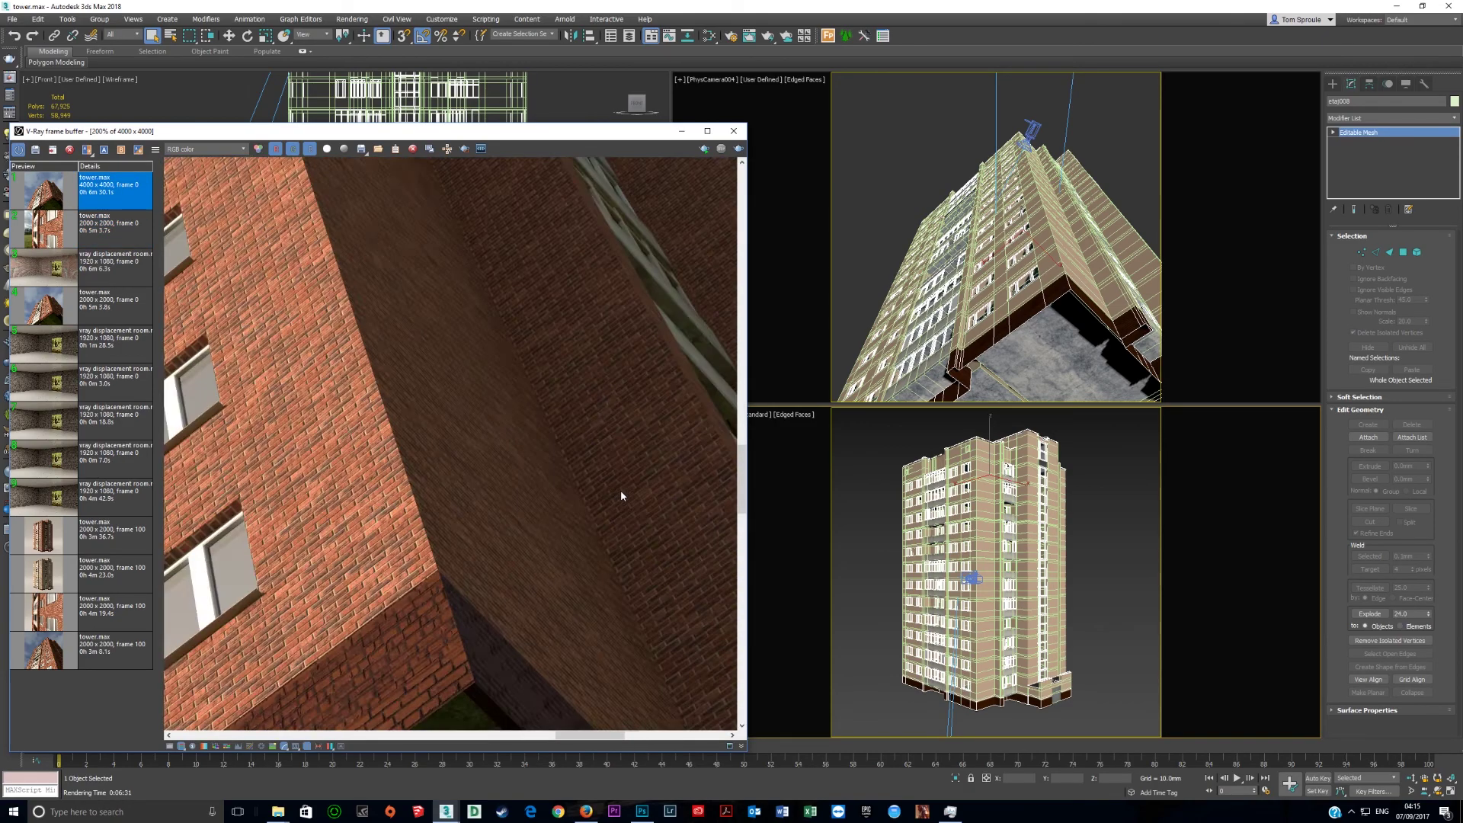